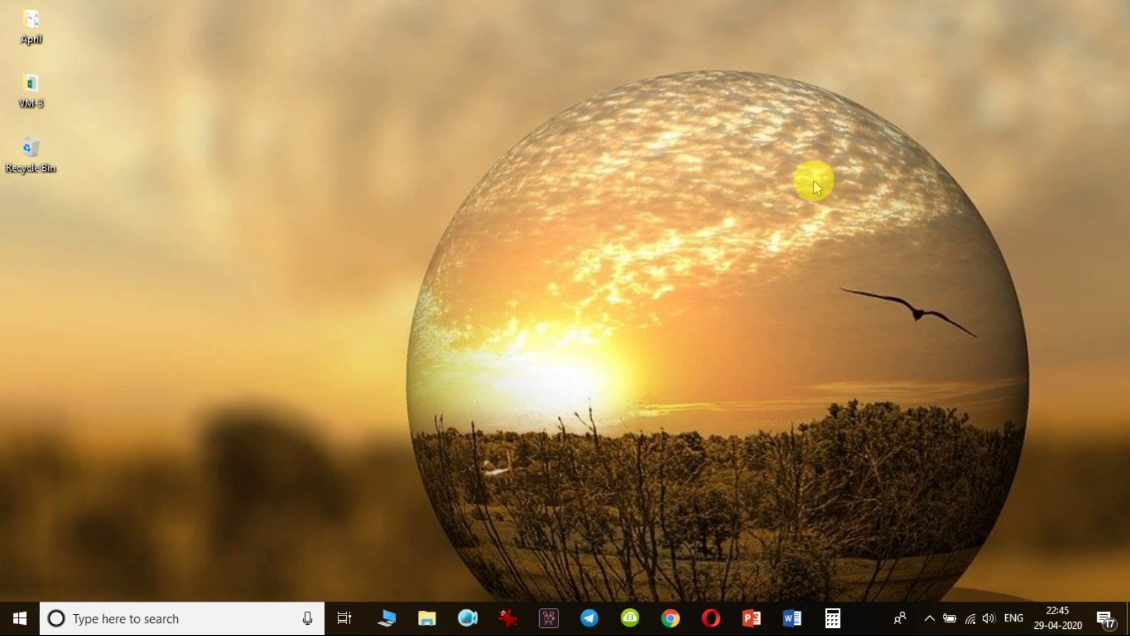
Open Word, dismiss the activation wizard, and search the online templates for "certificate"
left_click(792, 617)
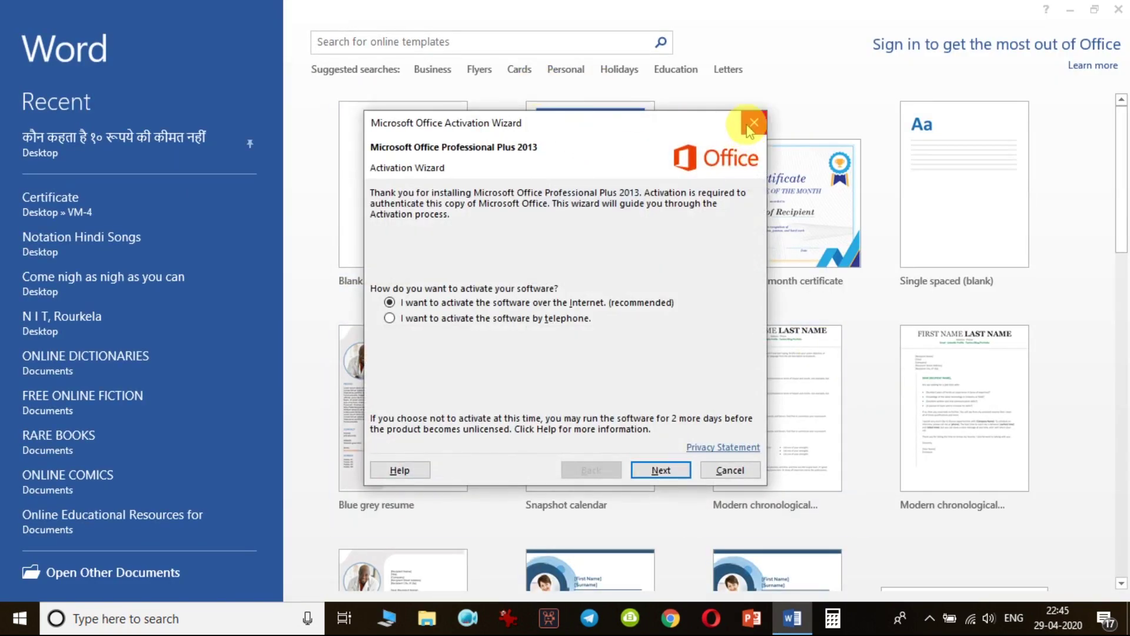
left_click(754, 119)
left_click(475, 41)
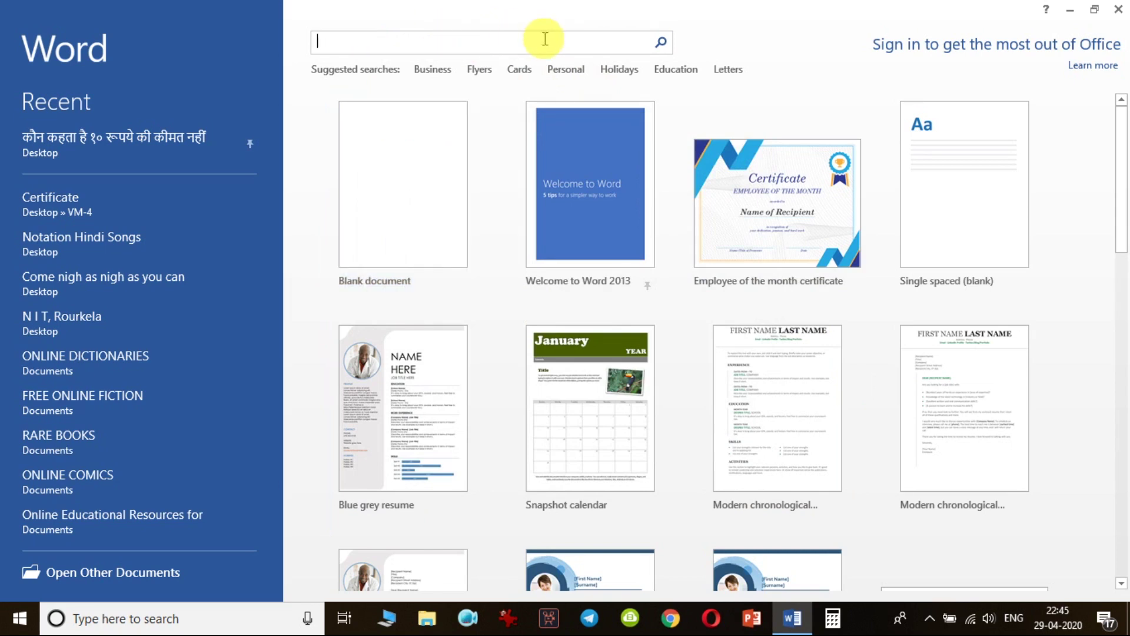
type("cer")
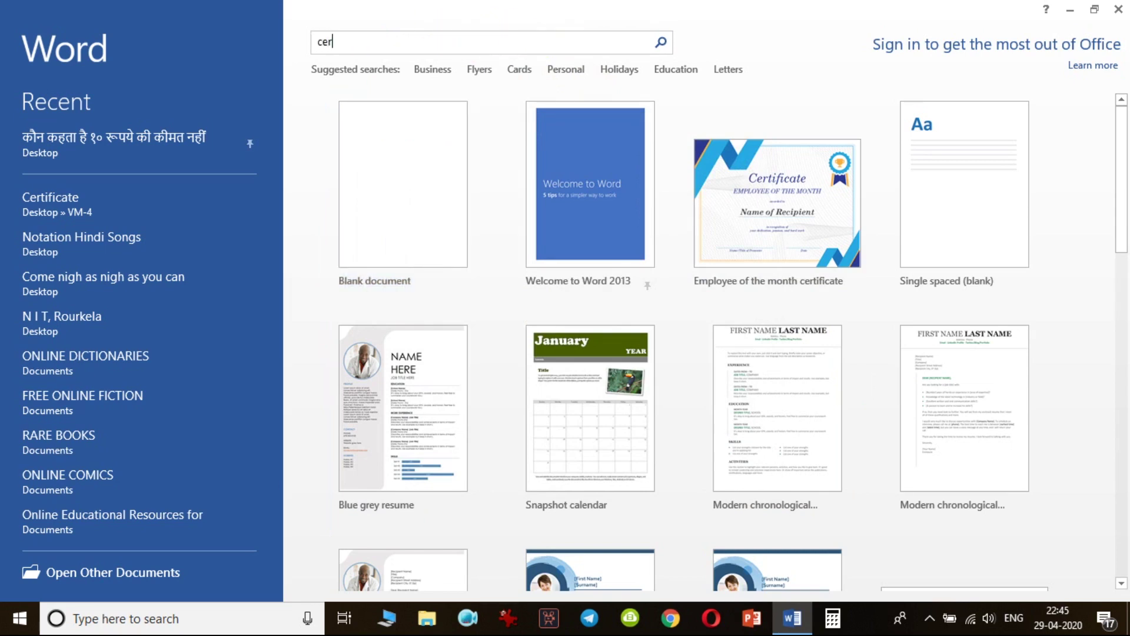
type("tificate")
key("Return")
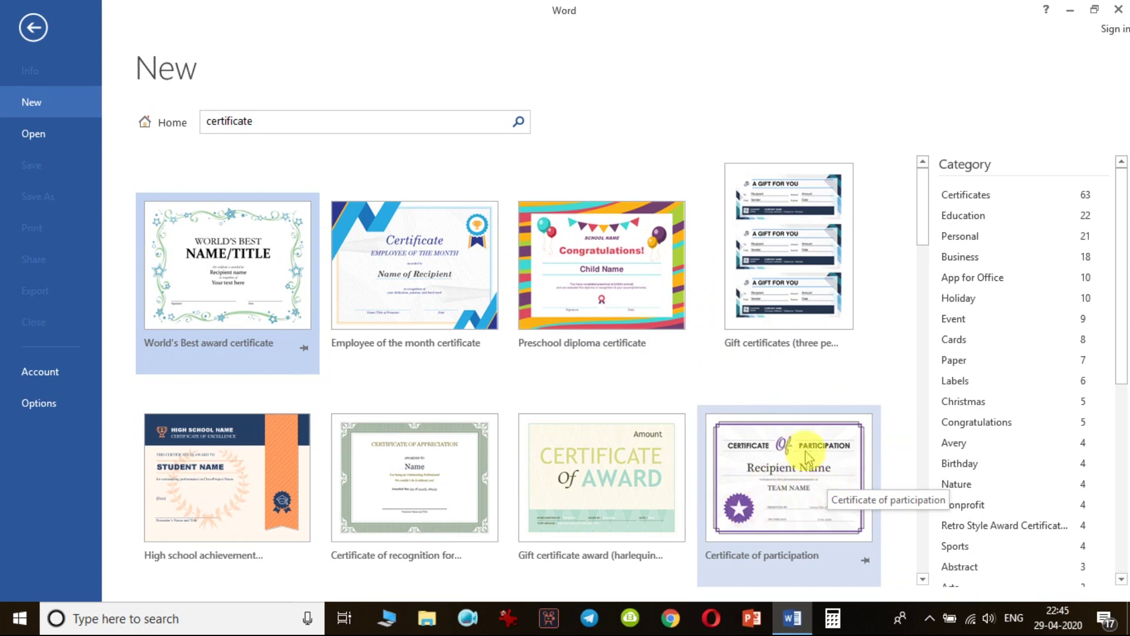
Create a new document from the "Certificate of participation" template in the search results
scroll(808, 458, "down", 1)
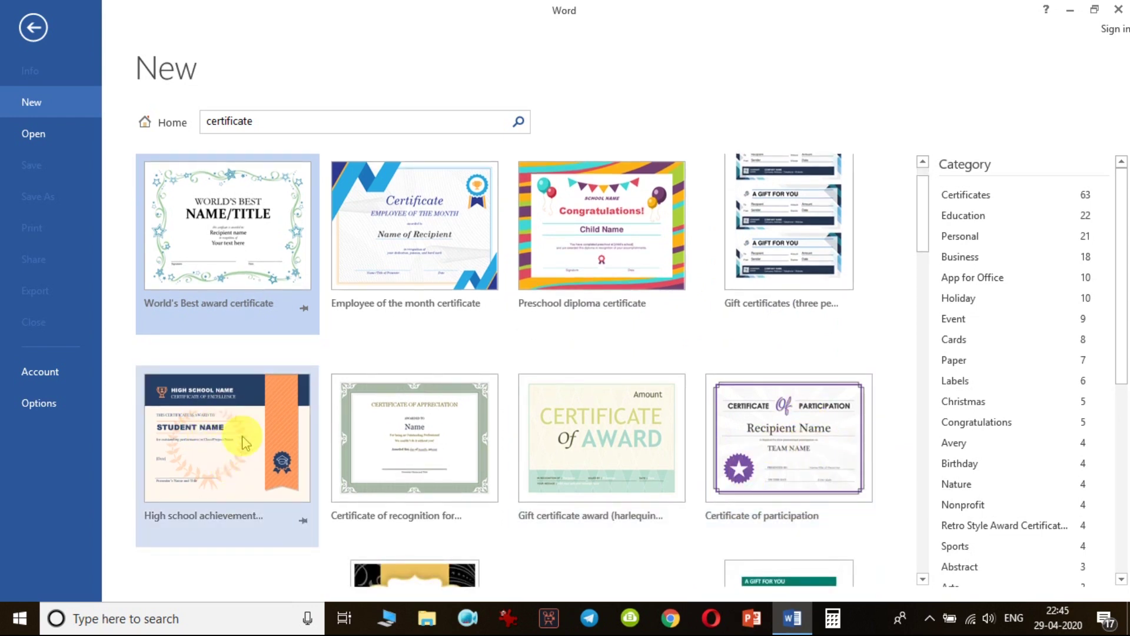
scroll(650, 418, "down", 3)
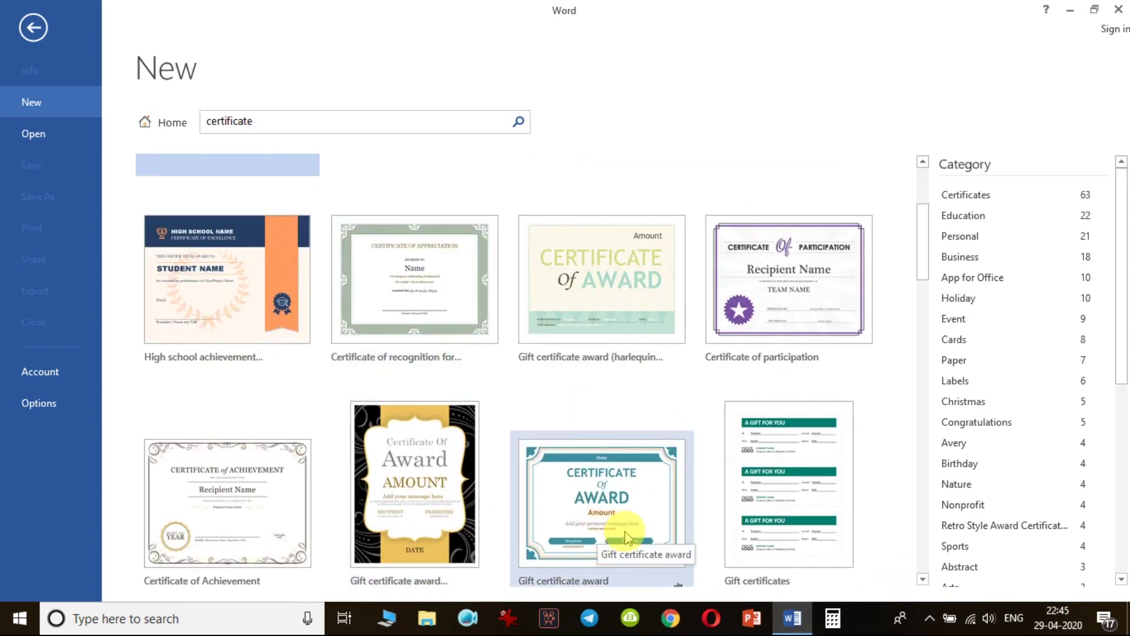
left_click(806, 287)
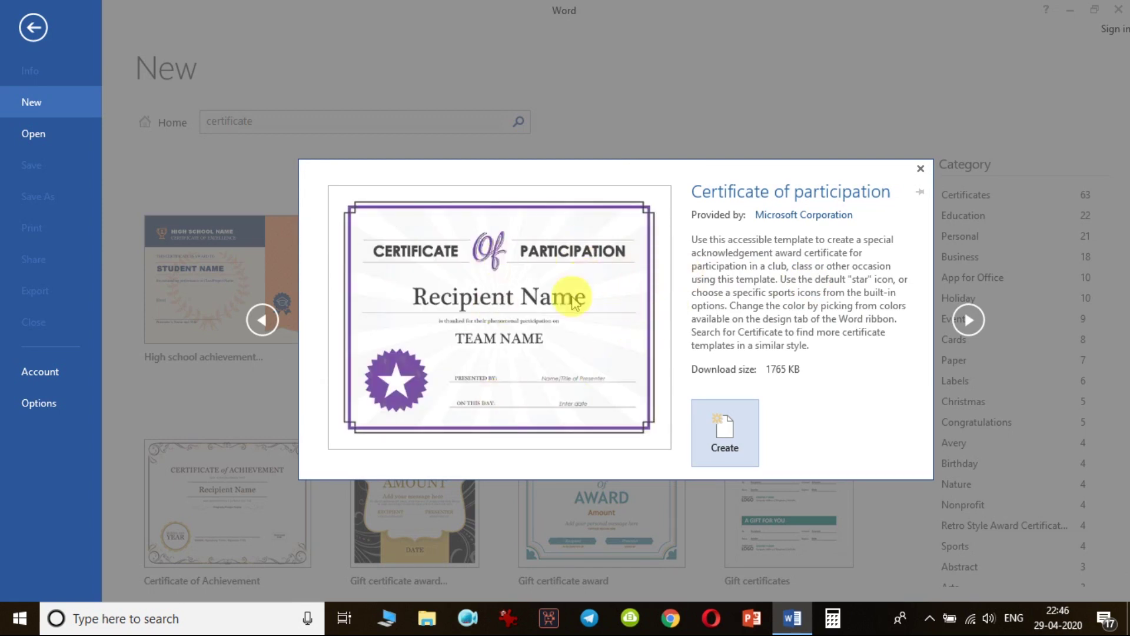
left_click(728, 447)
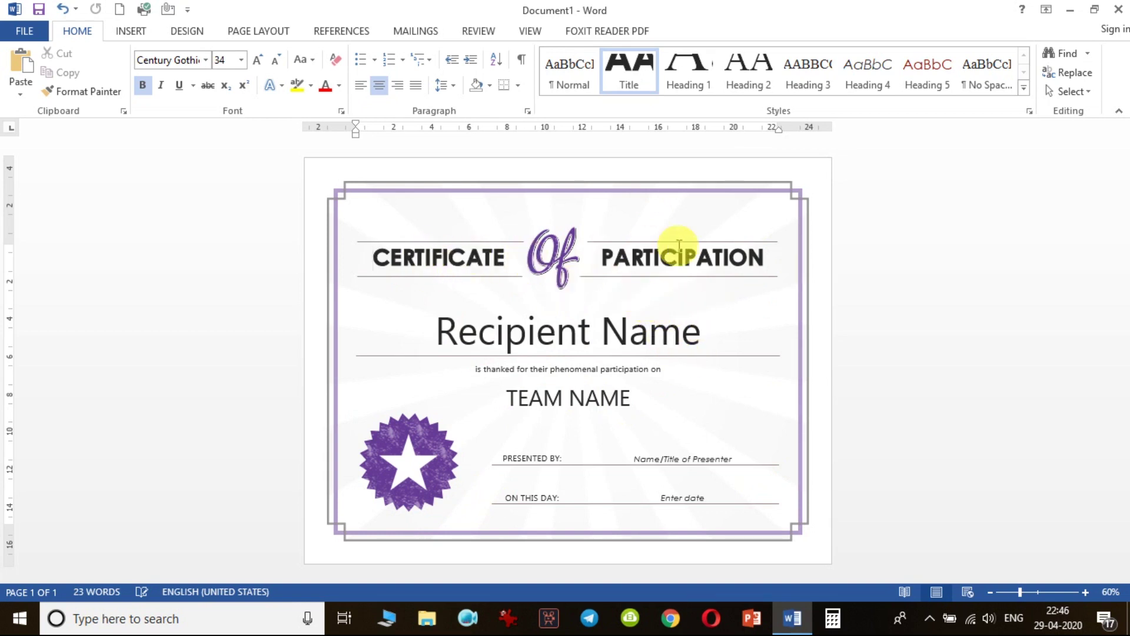
Change the font colour of the title words CERTIFICATE and PARTICIPATION to red
double_click(462, 252)
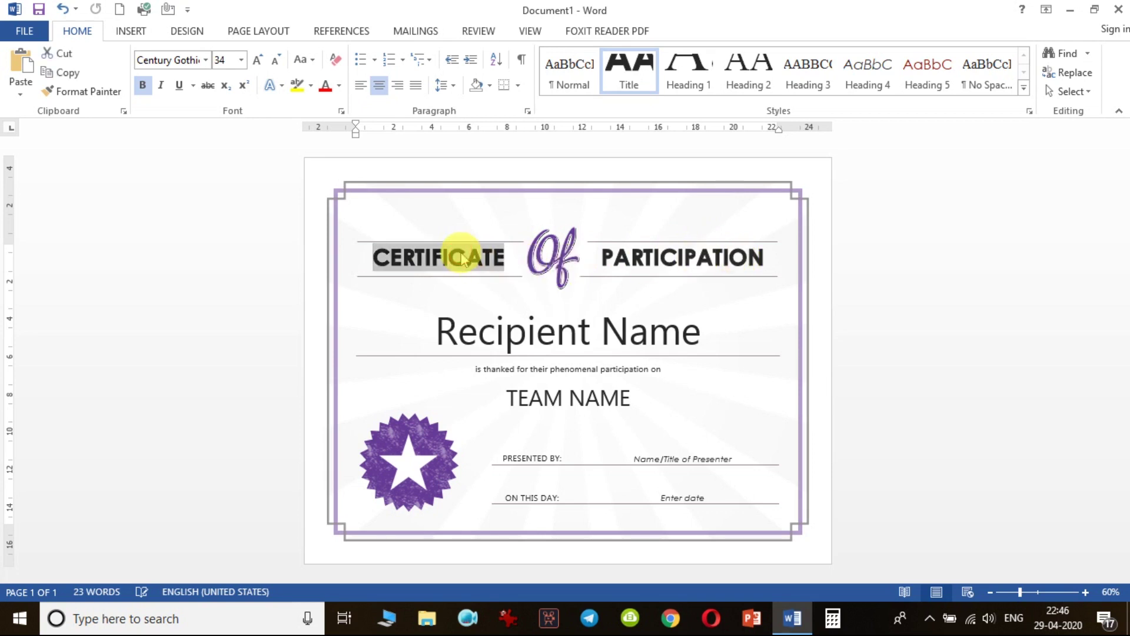
left_click(325, 86)
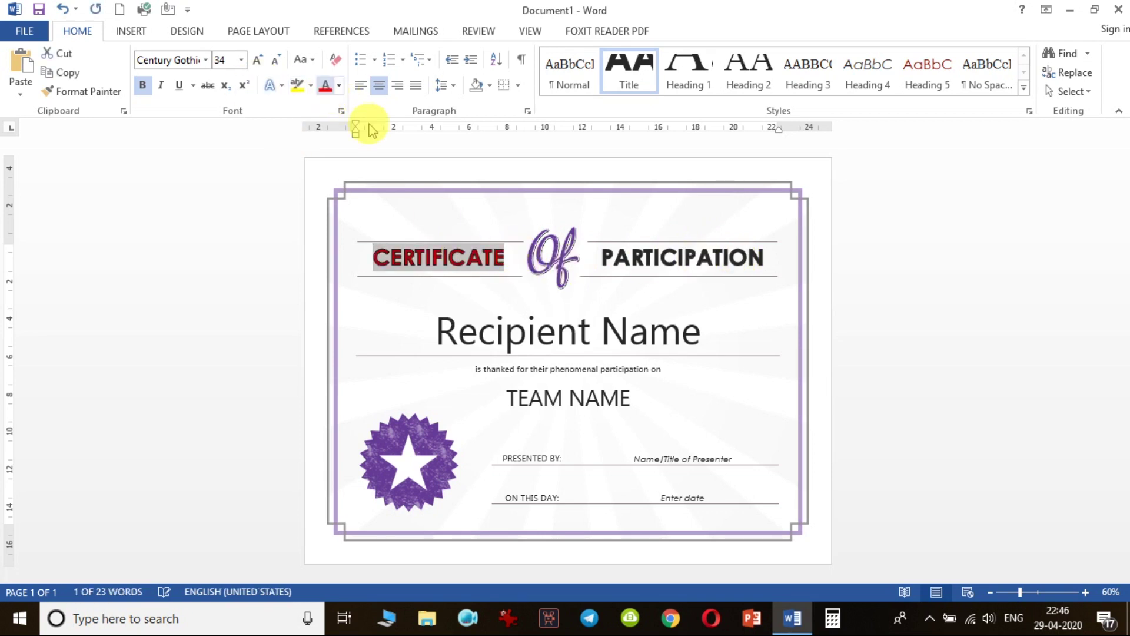
double_click(699, 259)
left_click(325, 85)
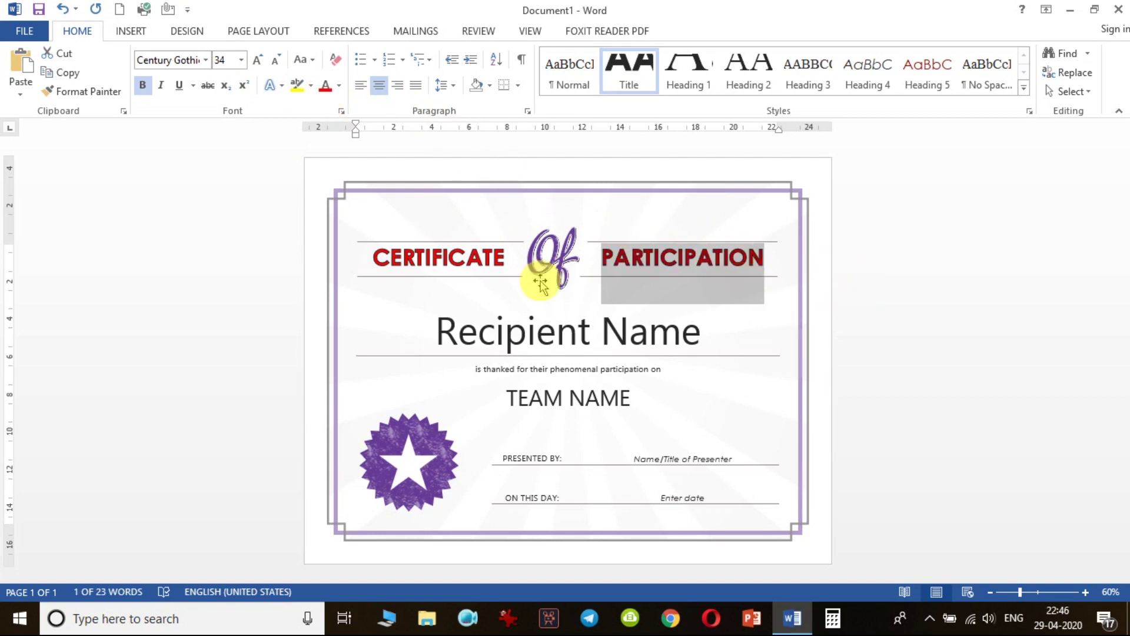
Delete the words CERTIFICATE and PARTICIPATION from the certificate title, leaving only the decorative "Of"
double_click(485, 263)
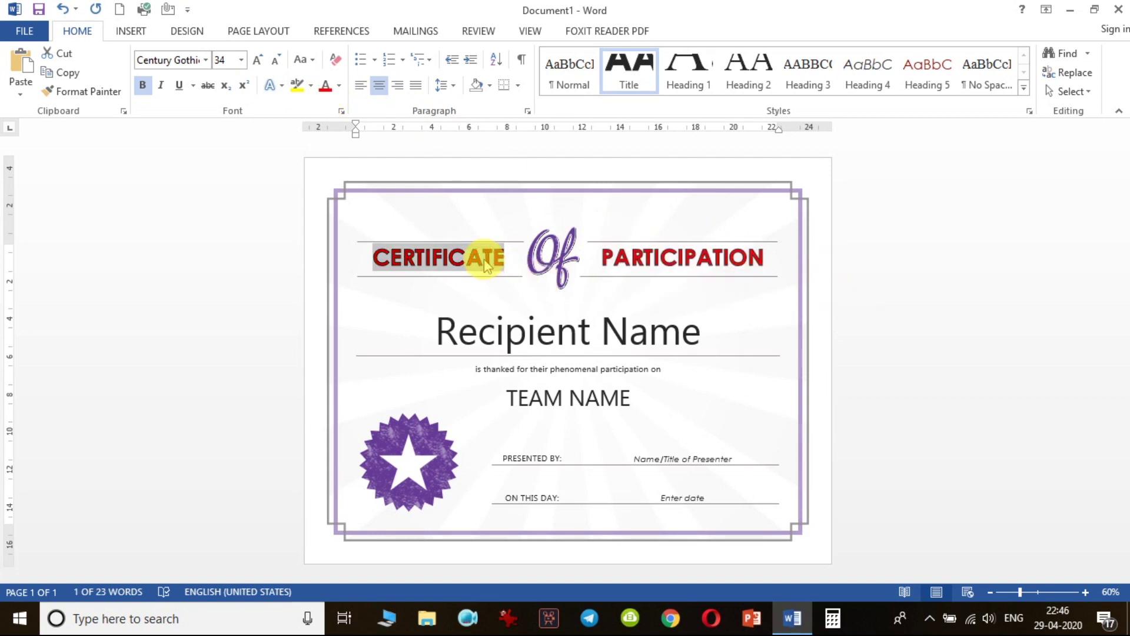
key("Delete")
double_click(615, 257)
key("Delete")
Enter CERTIFICATE in the empty title space before the decorative "Of"
left_click(451, 254)
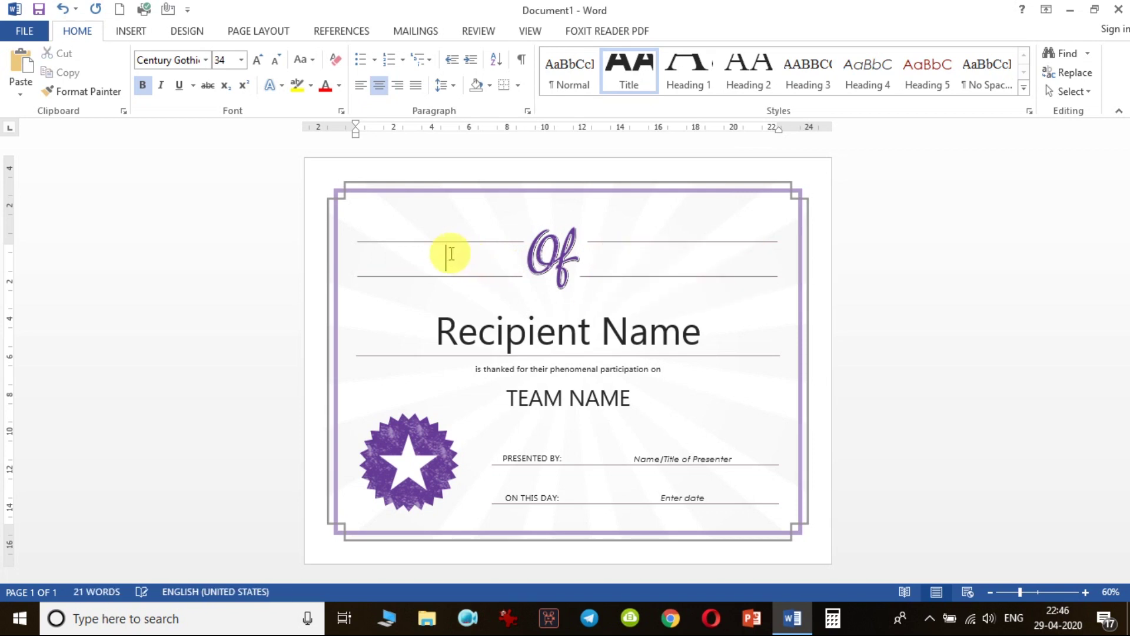
type("CER")
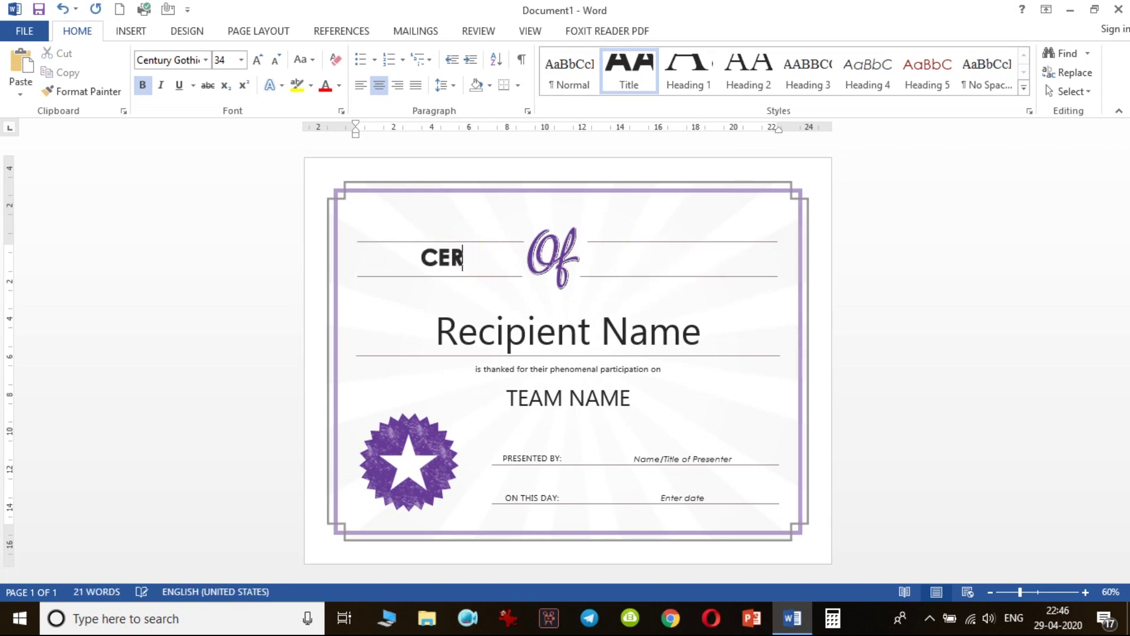
type("TIFICAT")
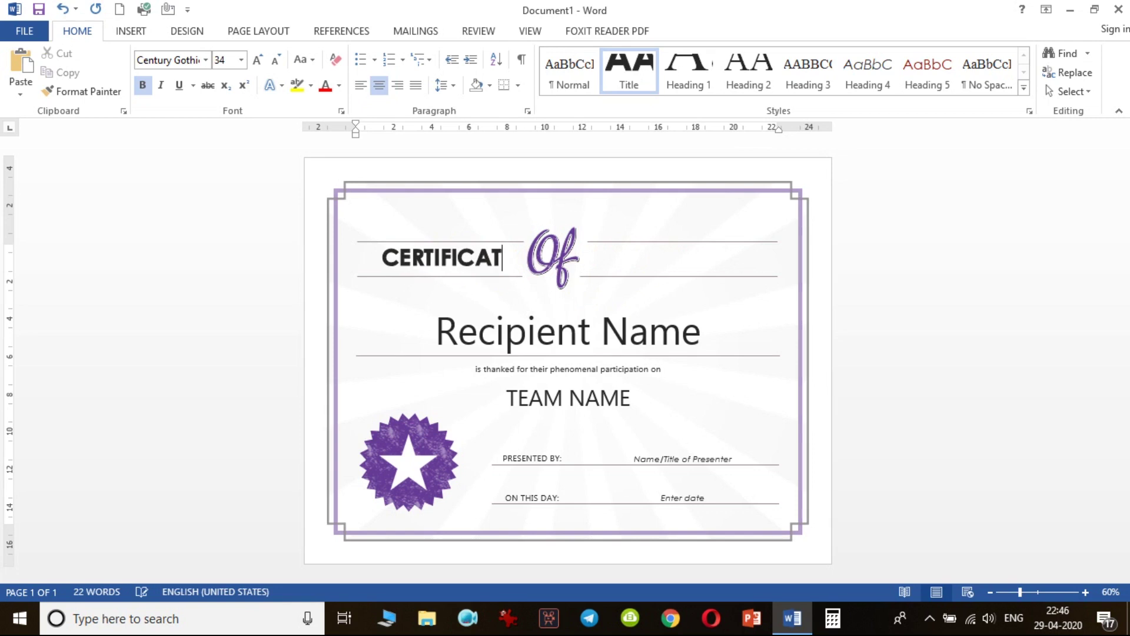
key("BackSpace")
type("TE")
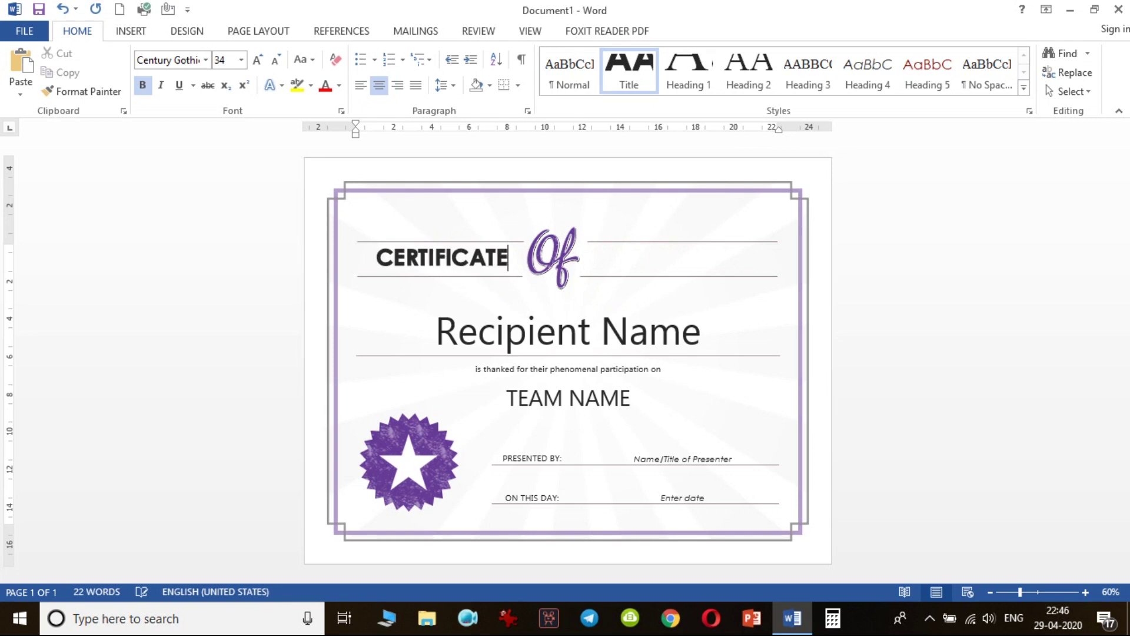
Enter PARTICIPATION in the empty title space after the decorative "Of"
left_click(662, 265)
key("Escape")
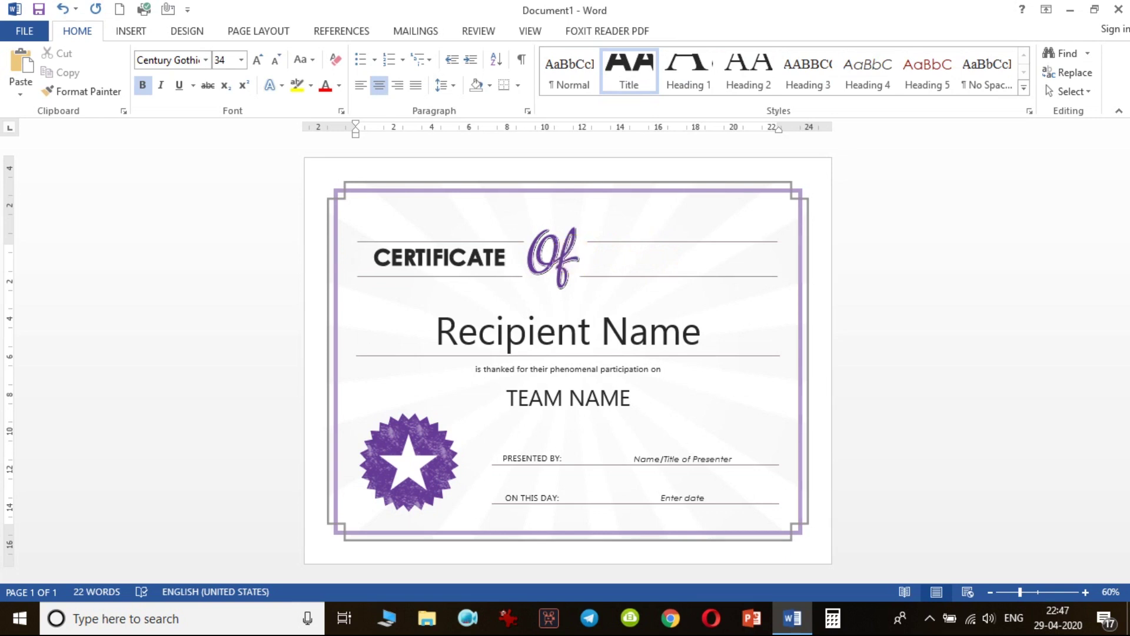
key("BackSpace")
key("Down")
key("Left")
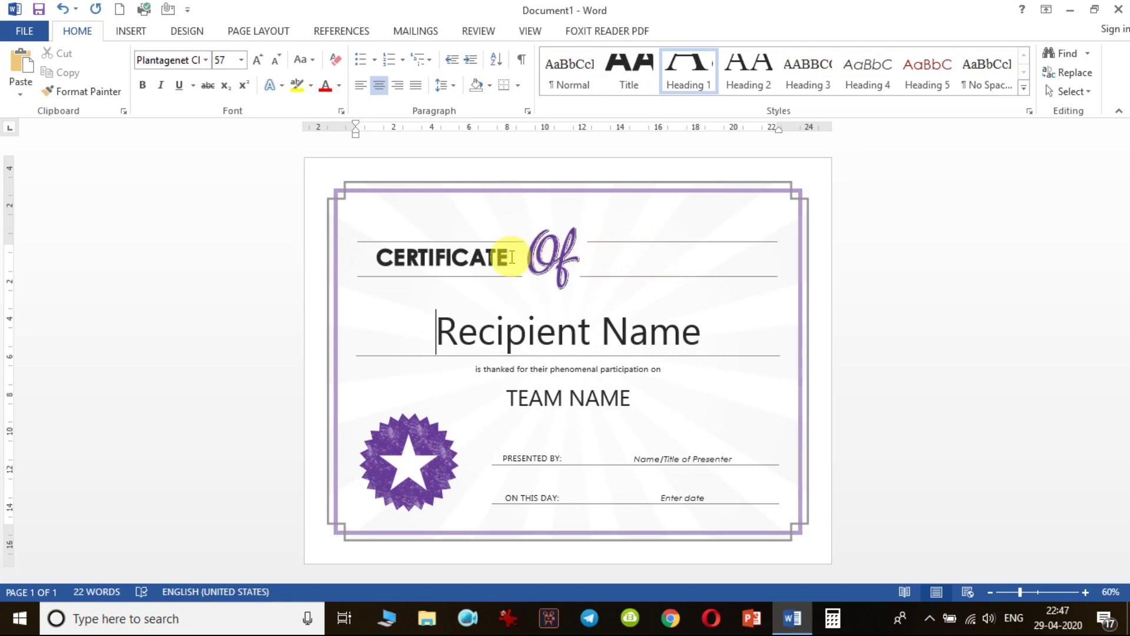
left_click(510, 258)
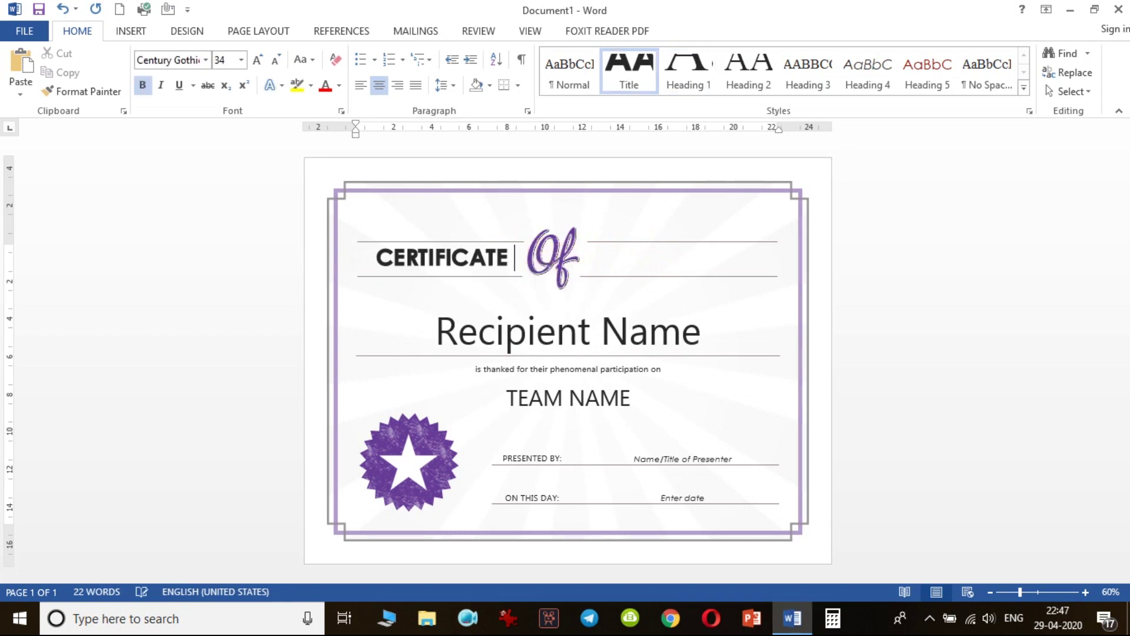
type("PARTICIPATION")
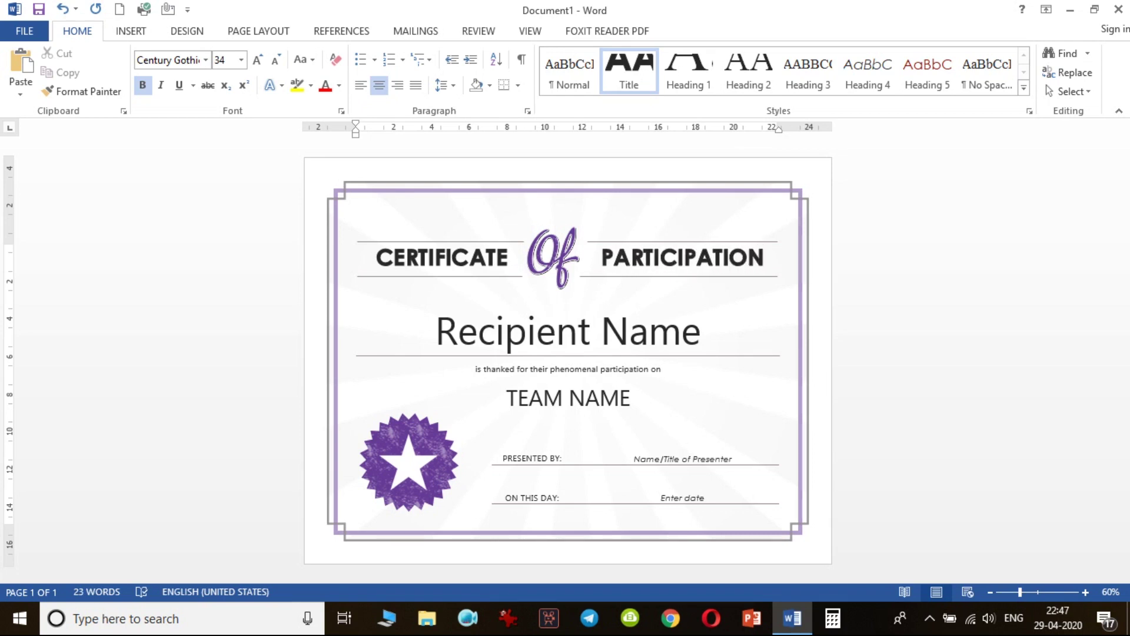
Replace the "Recipient Name" placeholder with the text "This is to certify that"
left_click(569, 299)
left_click(560, 323)
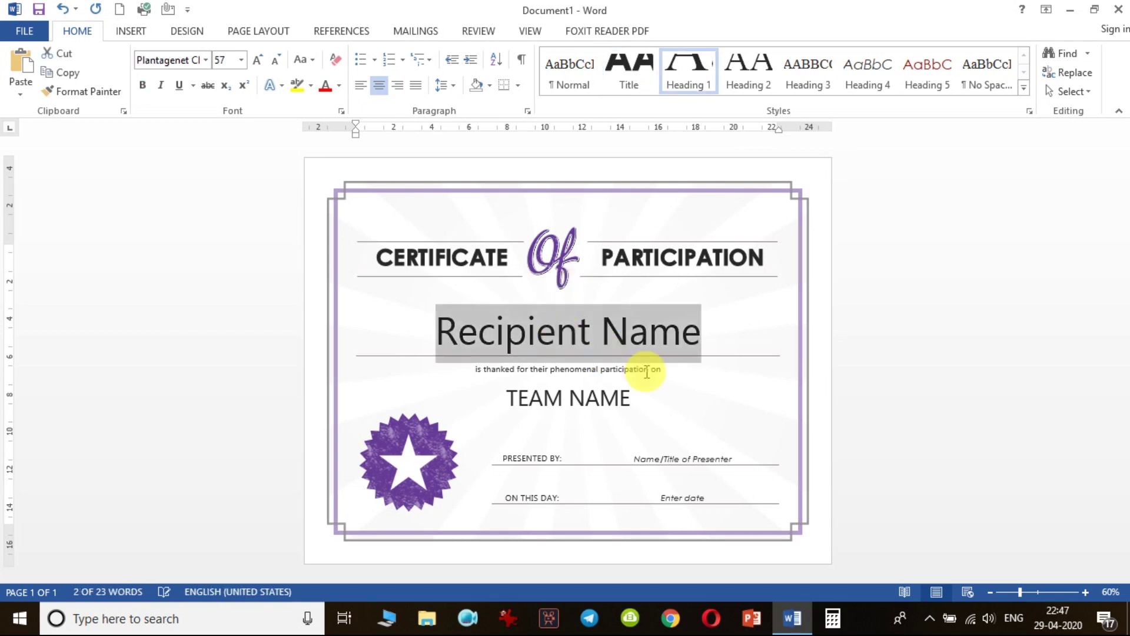
key("Delete")
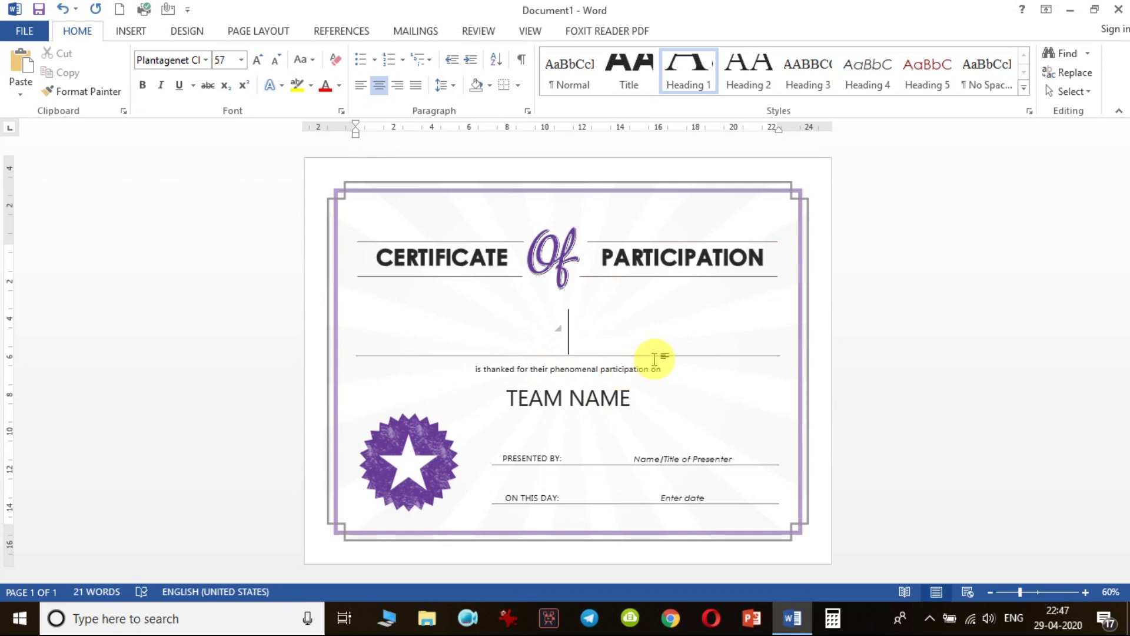
left_click(592, 337)
type("This is to certify that")
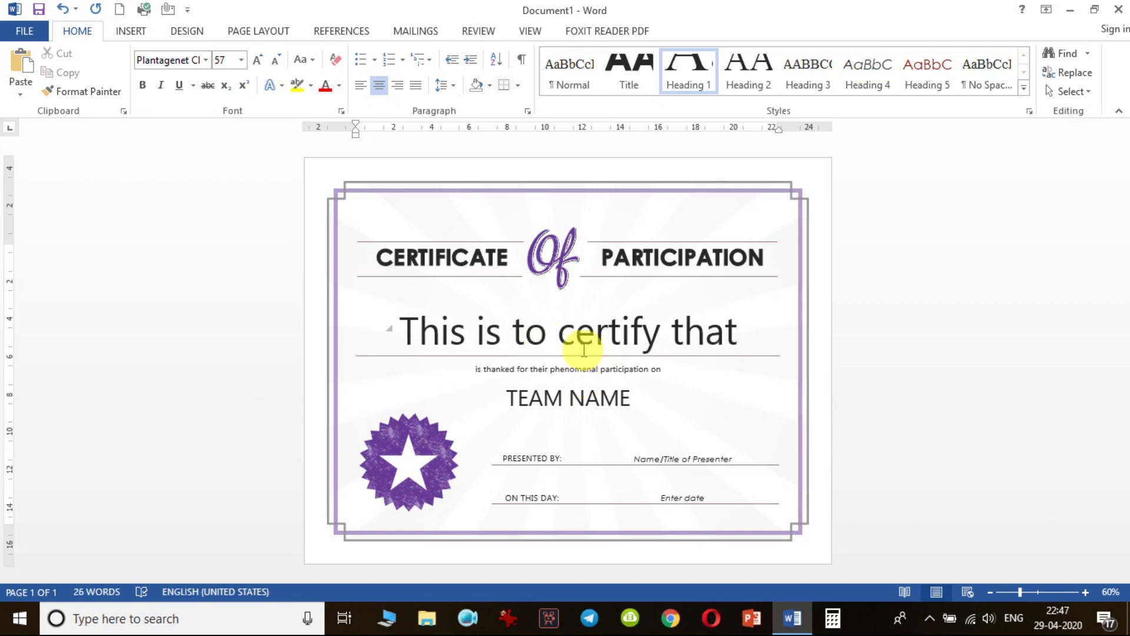
Format the "This is to certify that" line in Times New Roman at size 28 and add an empty line below it
triple_click(621, 335)
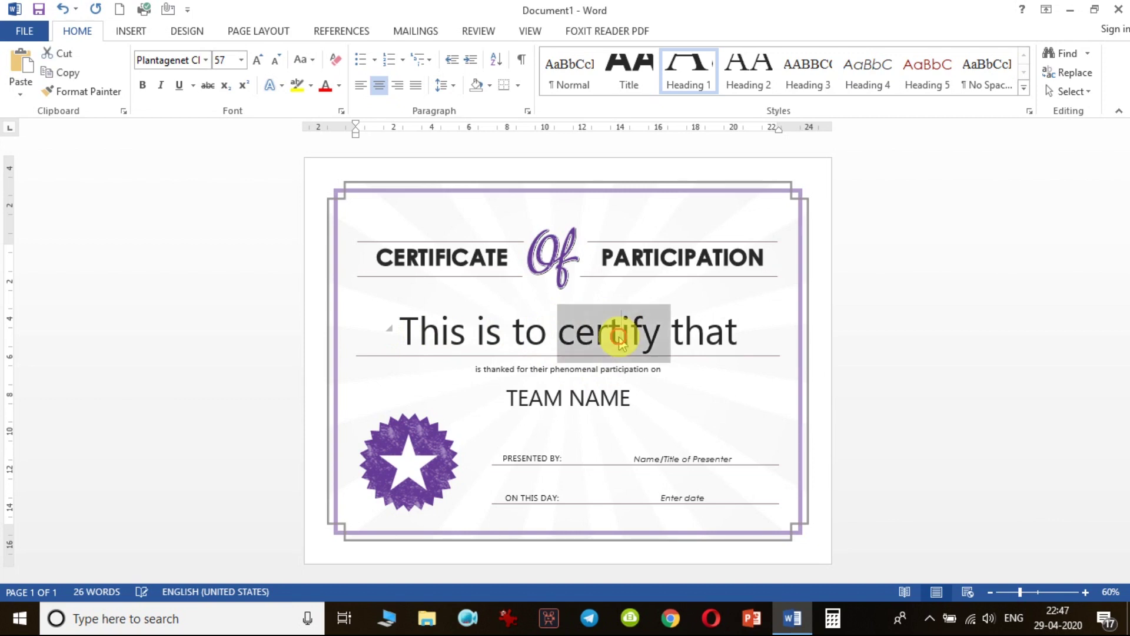
left_click(184, 59)
type("Times New Ro")
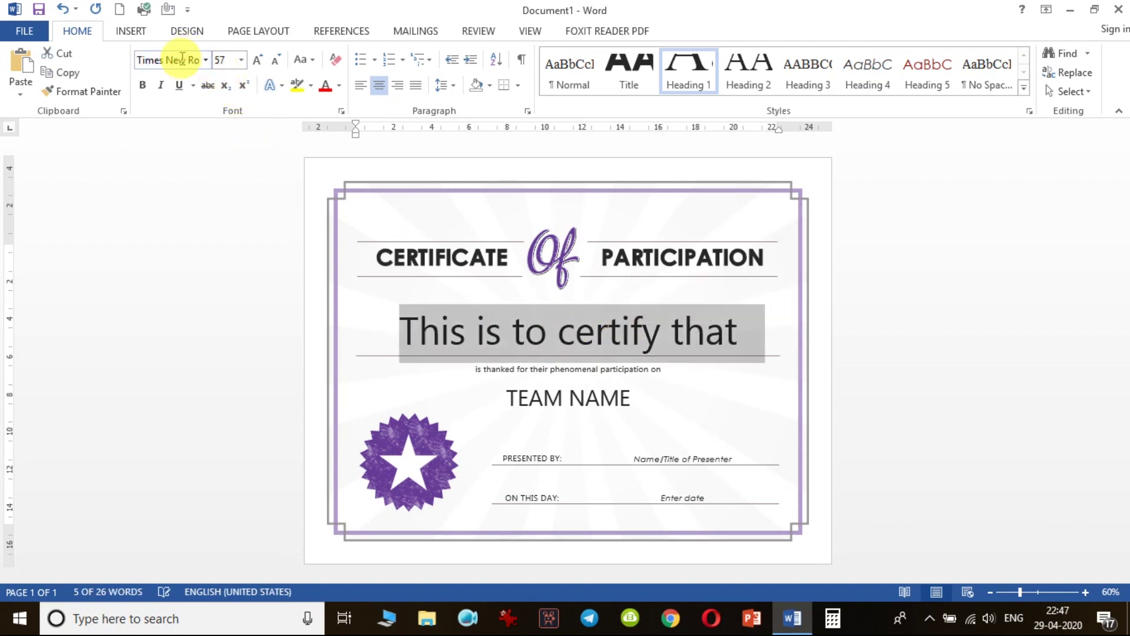
key("Return")
left_click(275, 61)
left_click(275, 61)
left_click(275, 62)
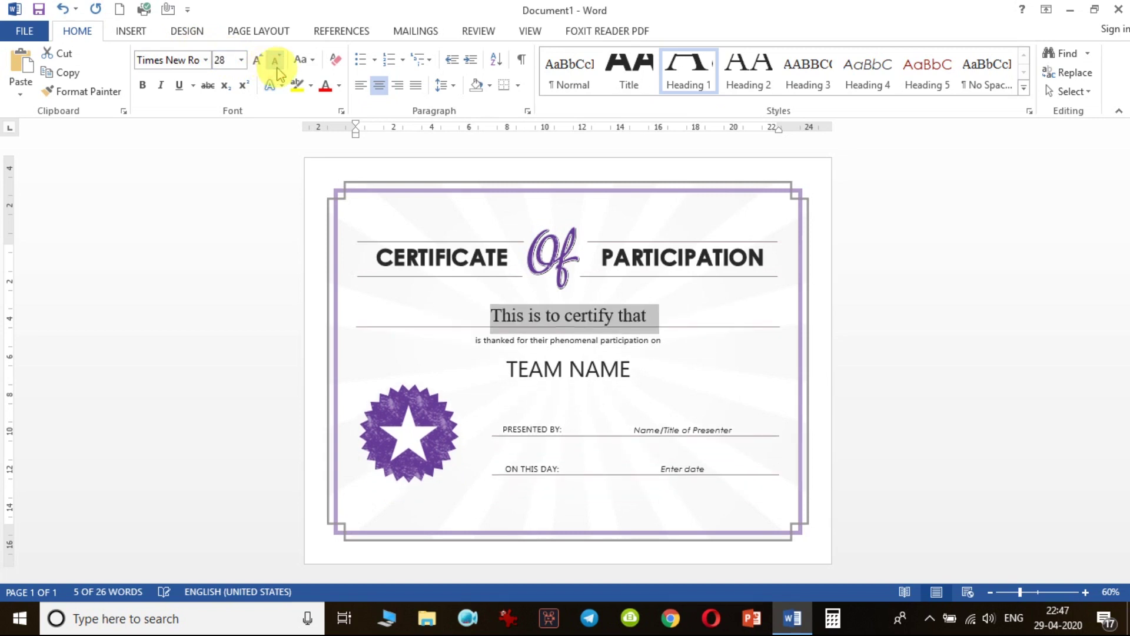
left_click(671, 324)
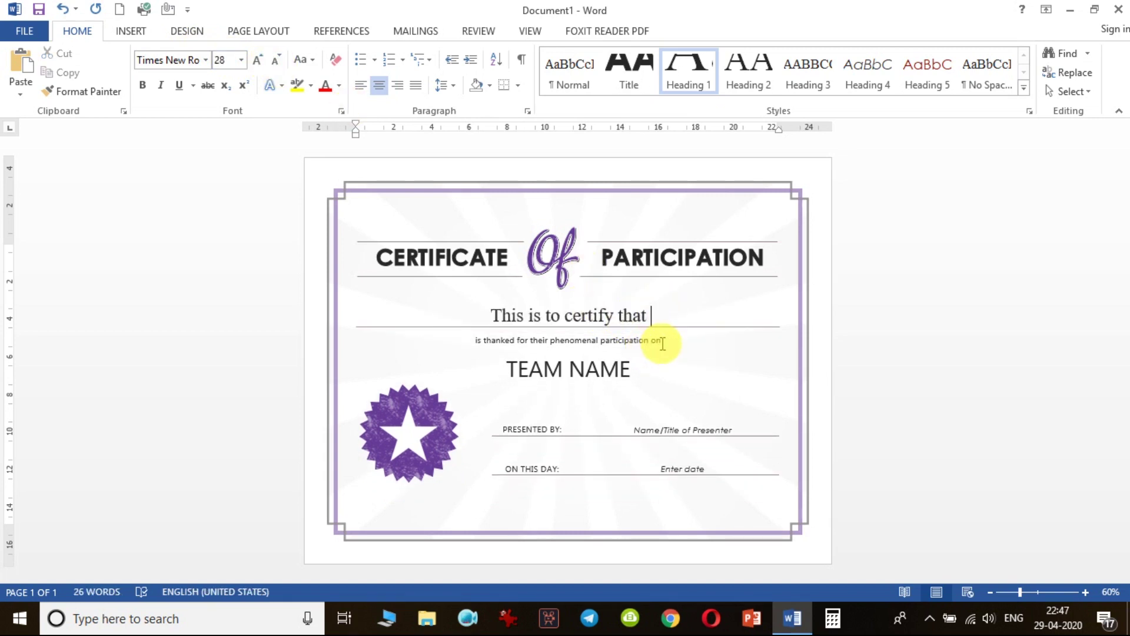
key("Return")
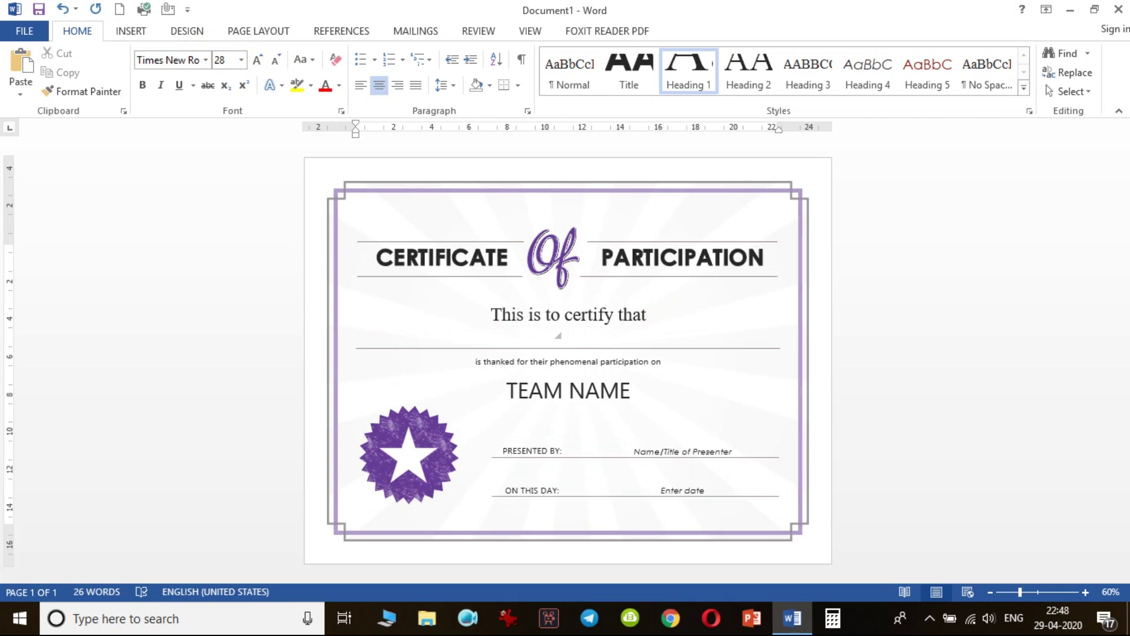
Replace the "is thanked for their phenomenal participation on" line with "participated in webinar / virtual meeting held", keeping the first letter lowercase
left_click(532, 364)
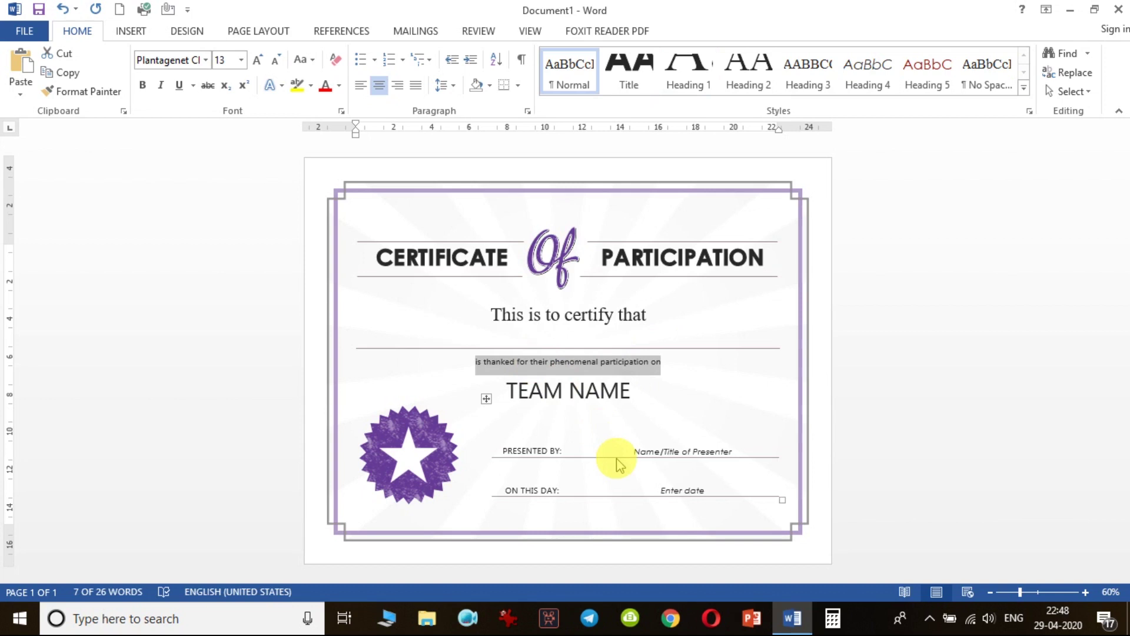
type("participated in")
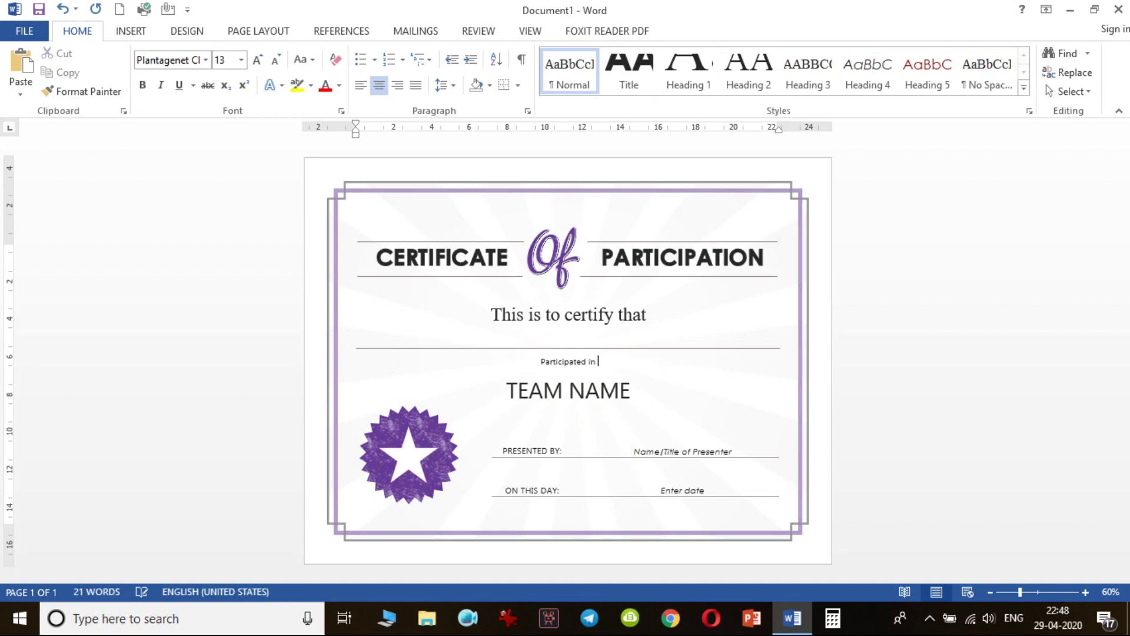
key("ctrl+z")
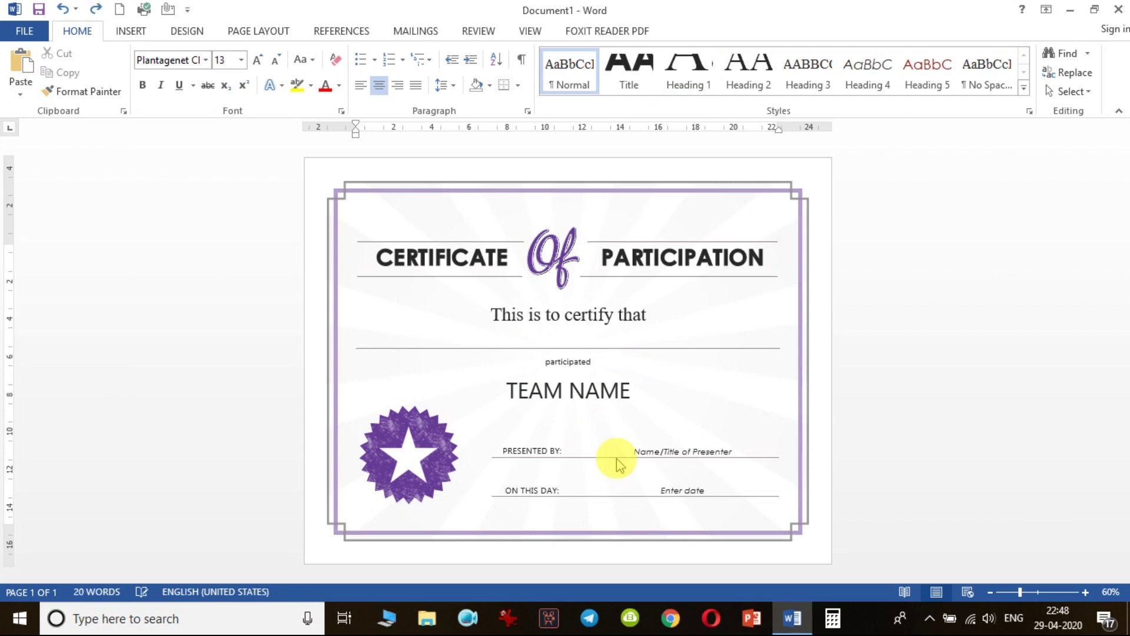
type("in ")
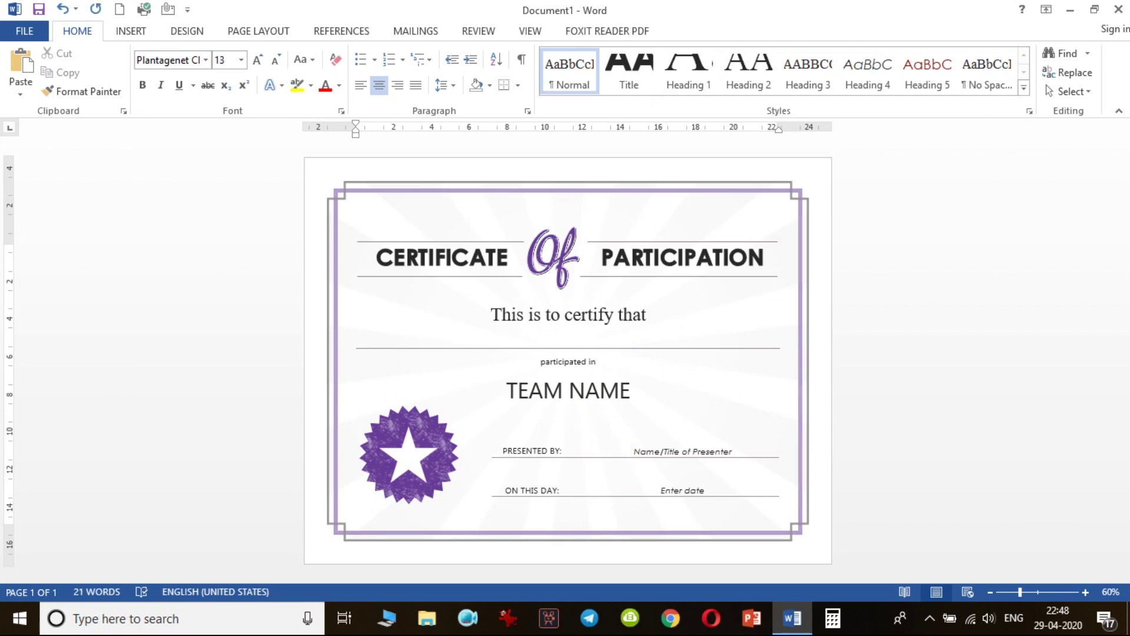
type("webinar / virtual meeting held")
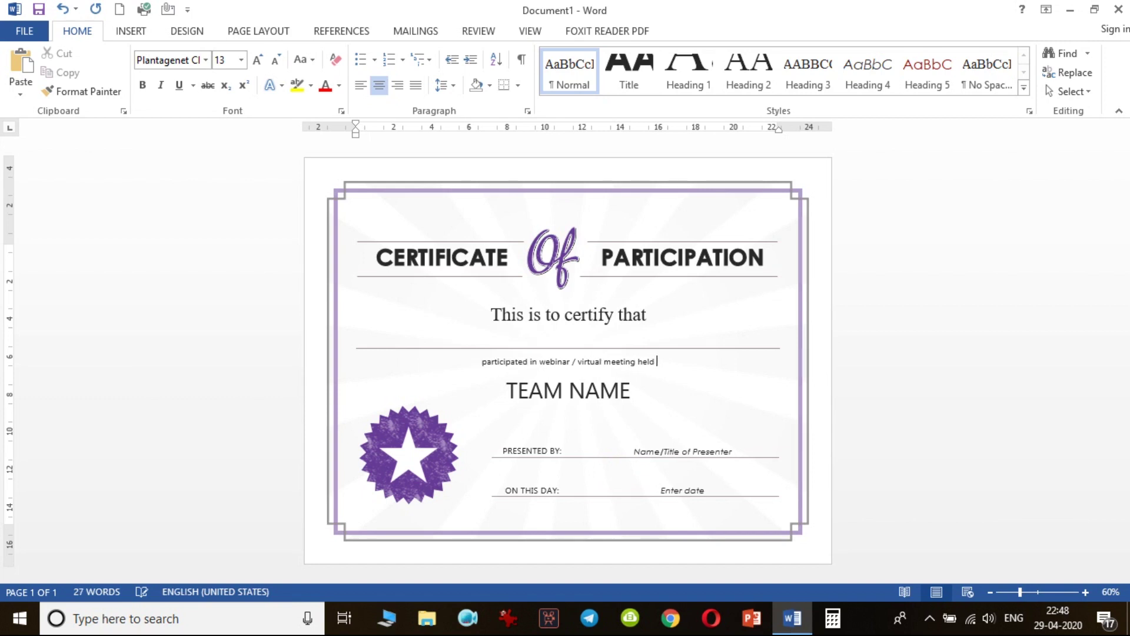
Extend the participation line after "virtual meeting" with "Open Source Solutions for Libraries" in quotation marks, followed by "held on April 28, 2020."
key("BackSpace")
key("BackSpace")
key("BackSpace")
key("BackSpace")
type("\"")
type("Op")
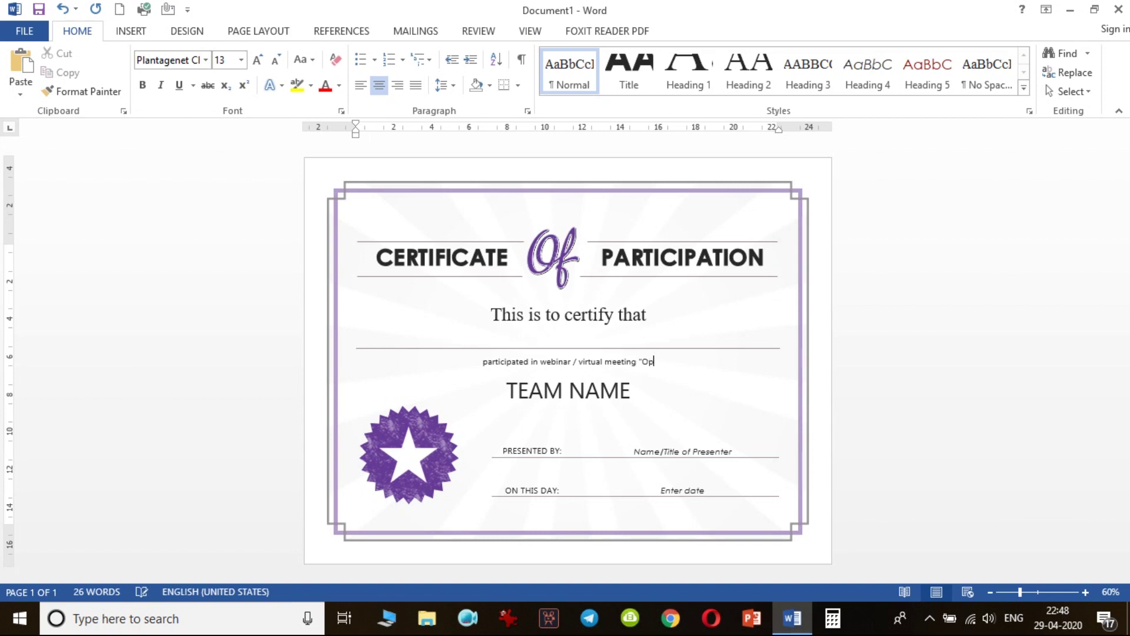
type("en S")
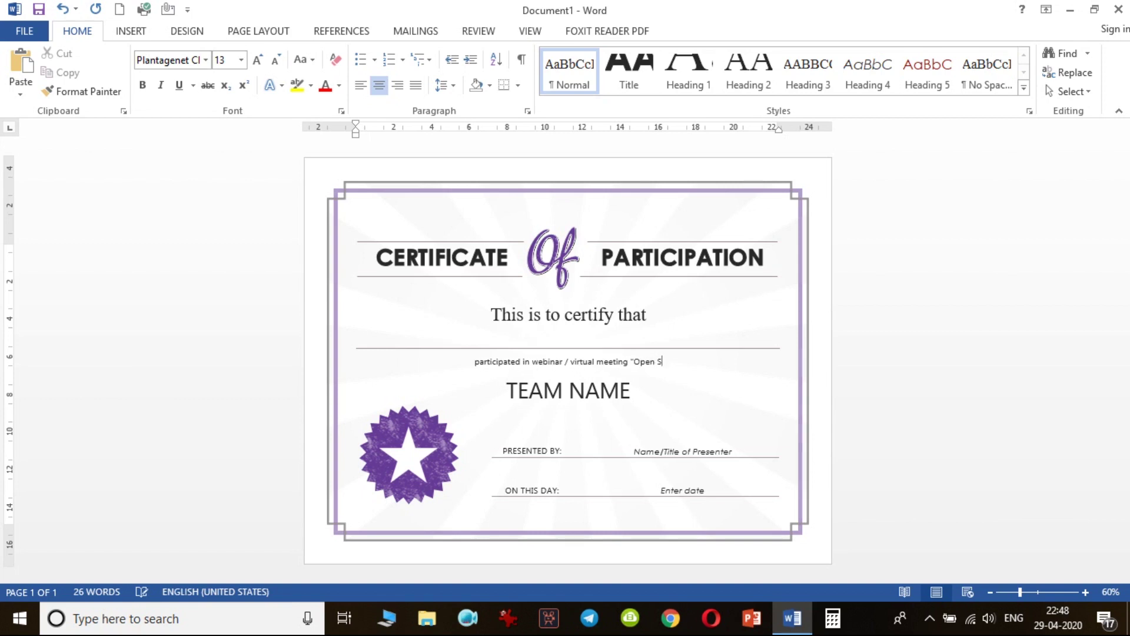
type("ource S")
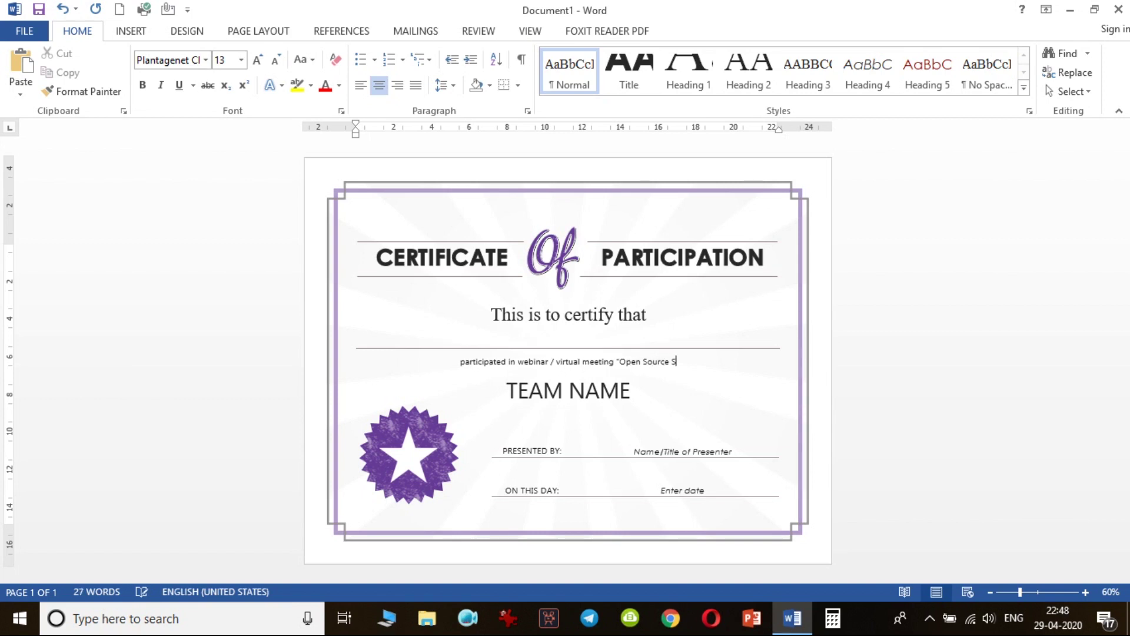
type("olution")
type("s for Librari")
type("es")
type("\" held on ")
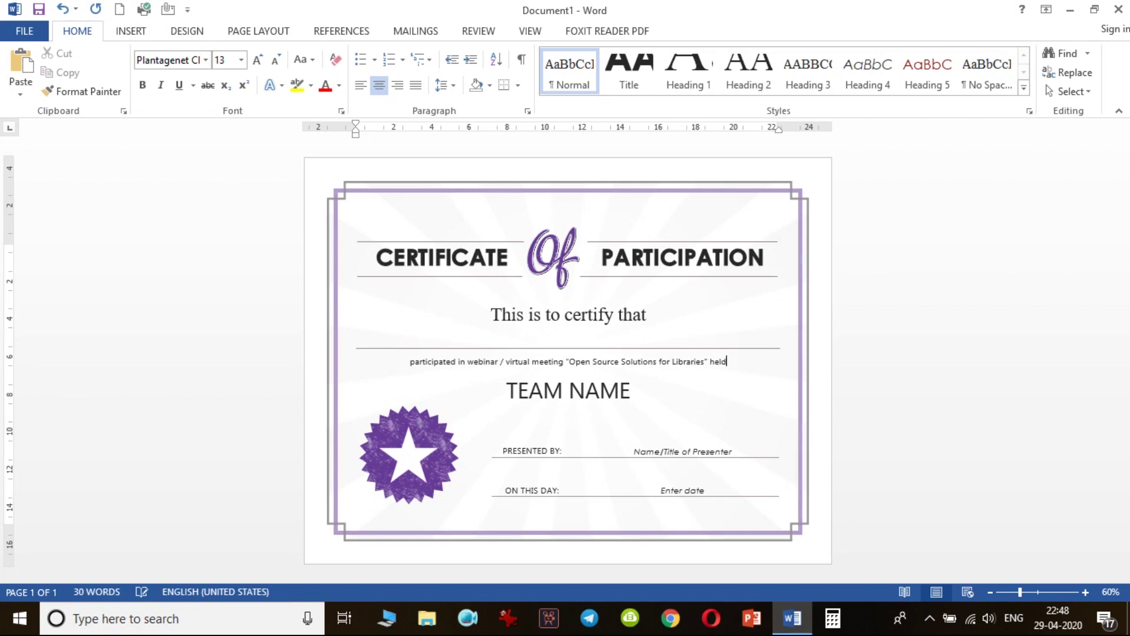
type("Apri")
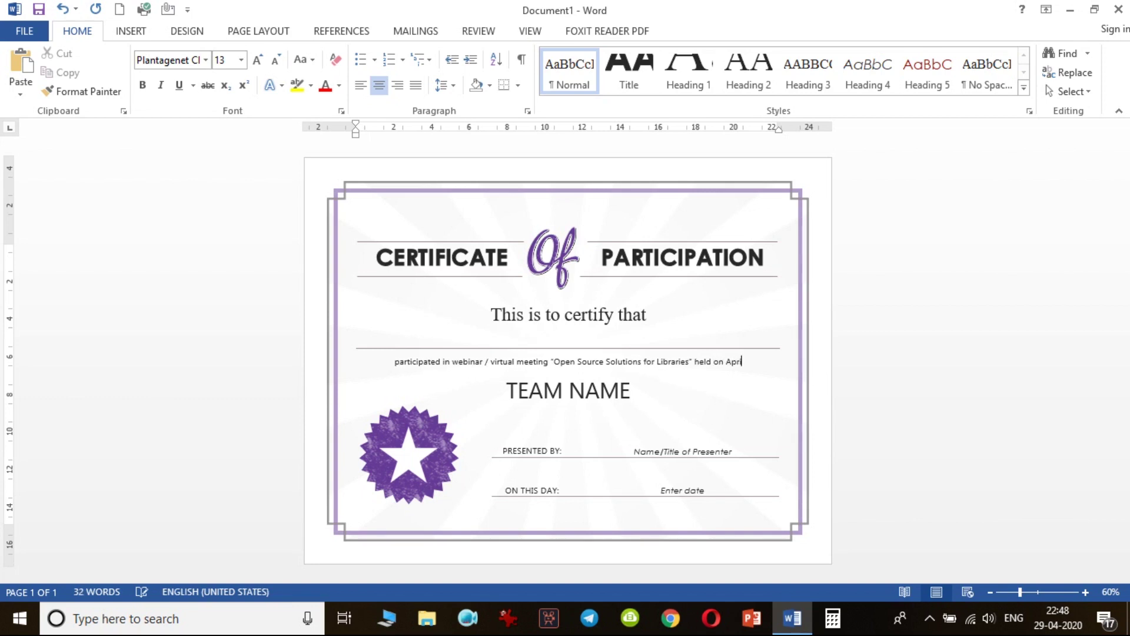
type("l 28, 2020.")
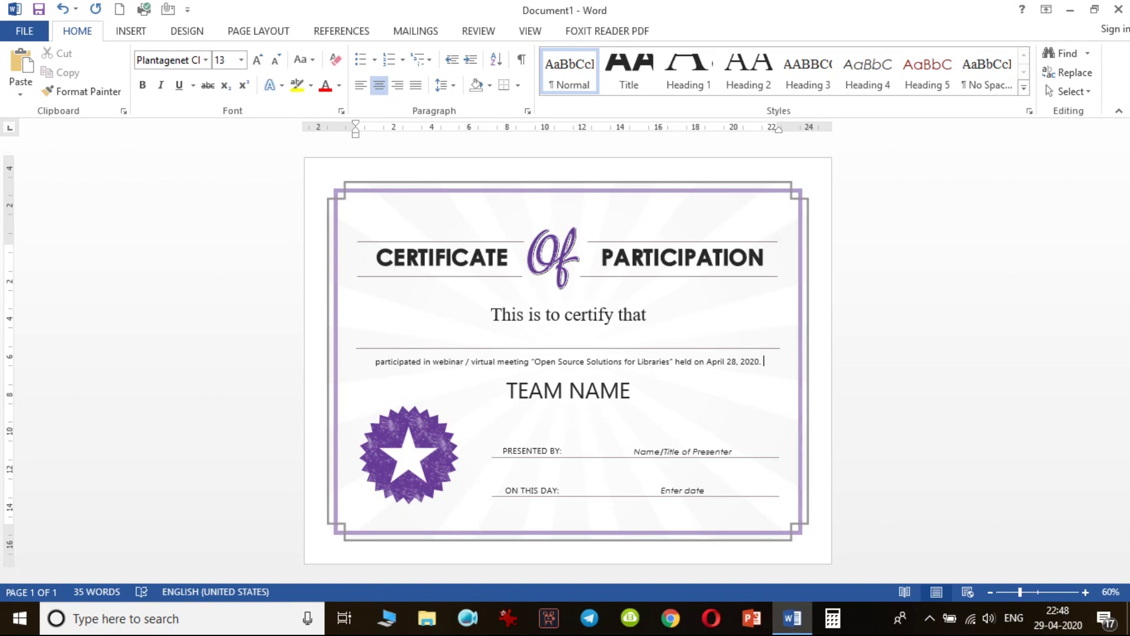
Set the whole participation line to font size 14 and delete the TEAM NAME placeholder below it
key("shift+Home")
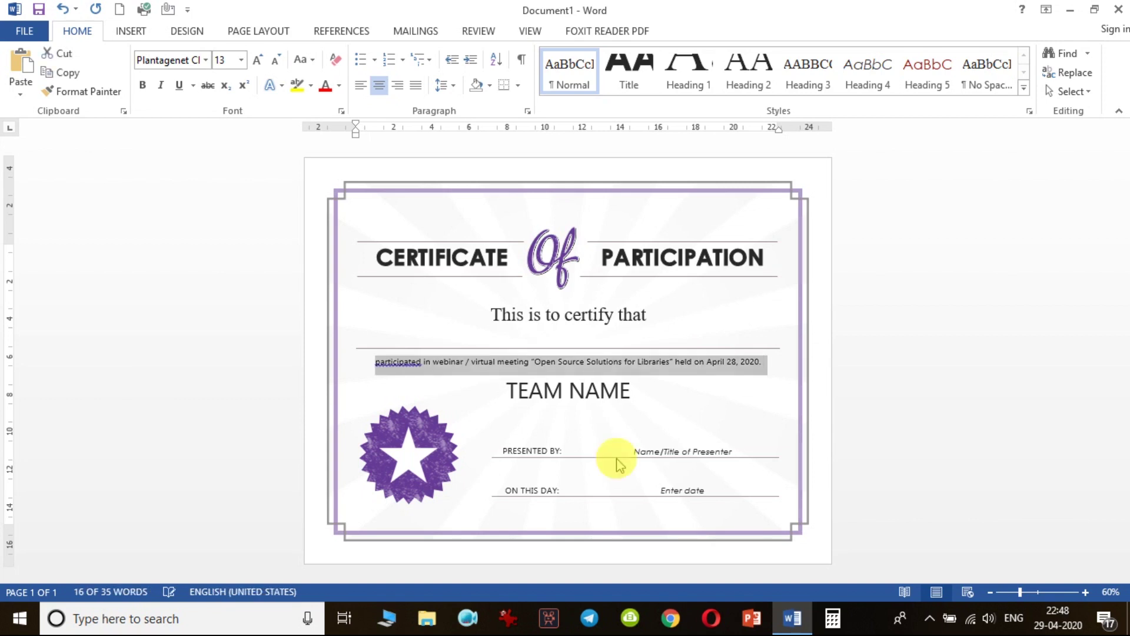
key("ctrl+bracketright")
key("ctrl+bracketright")
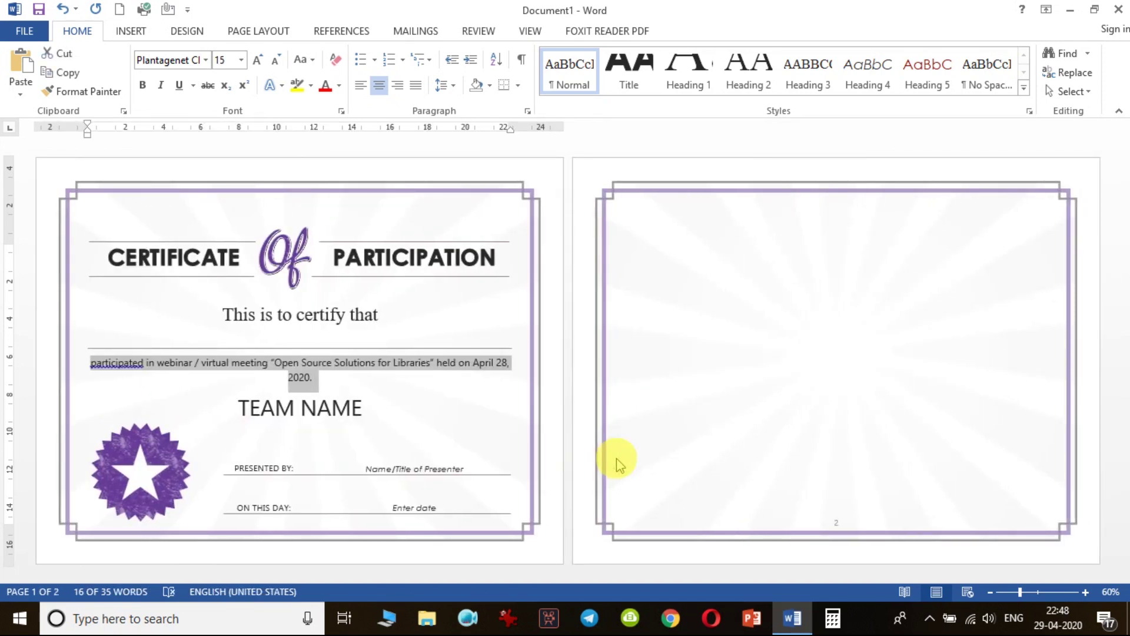
key("ctrl+bracketleft")
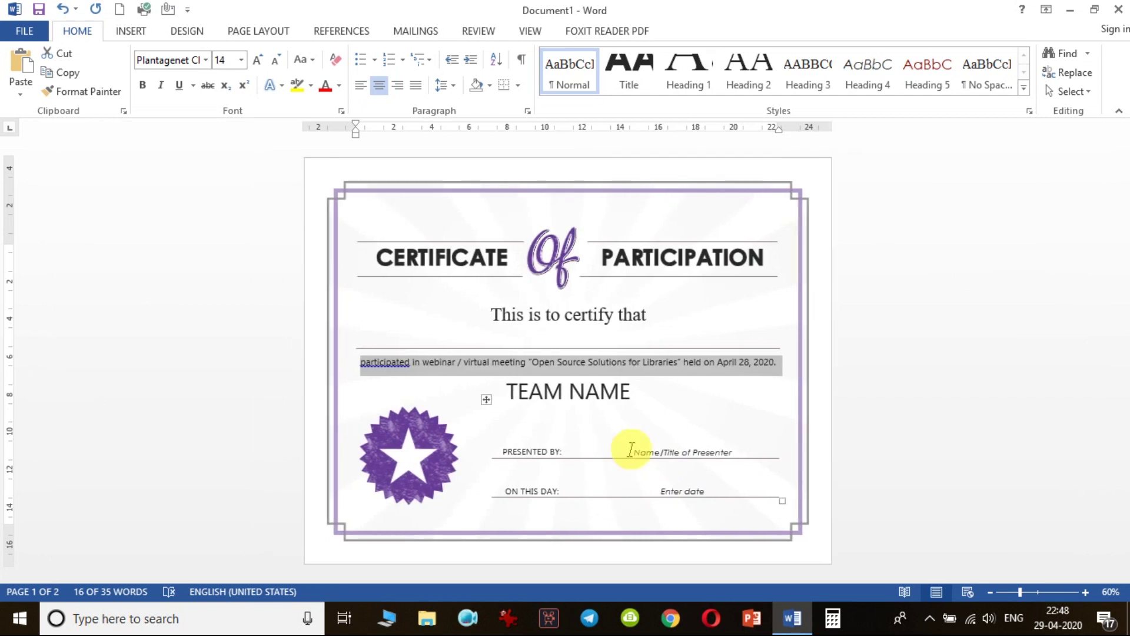
left_click(647, 361)
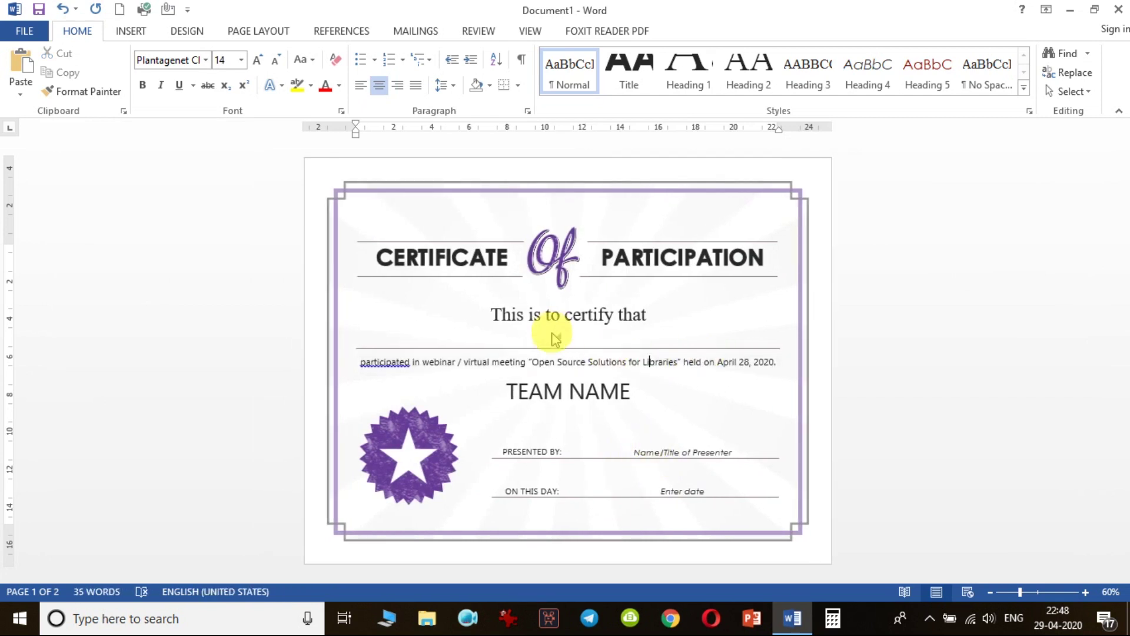
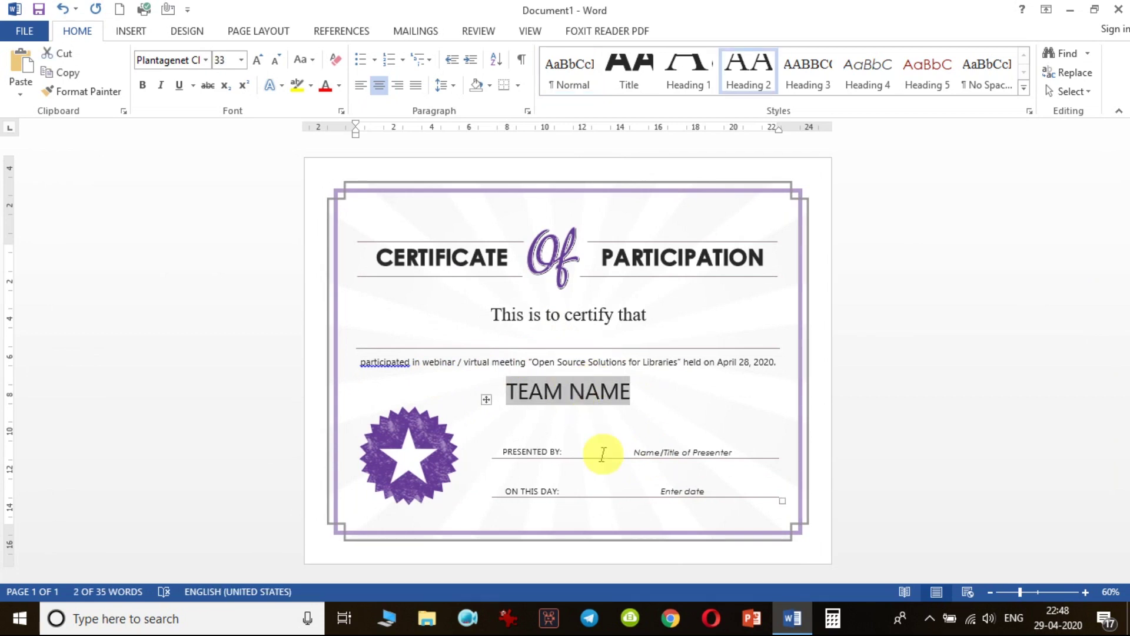
key("Delete")
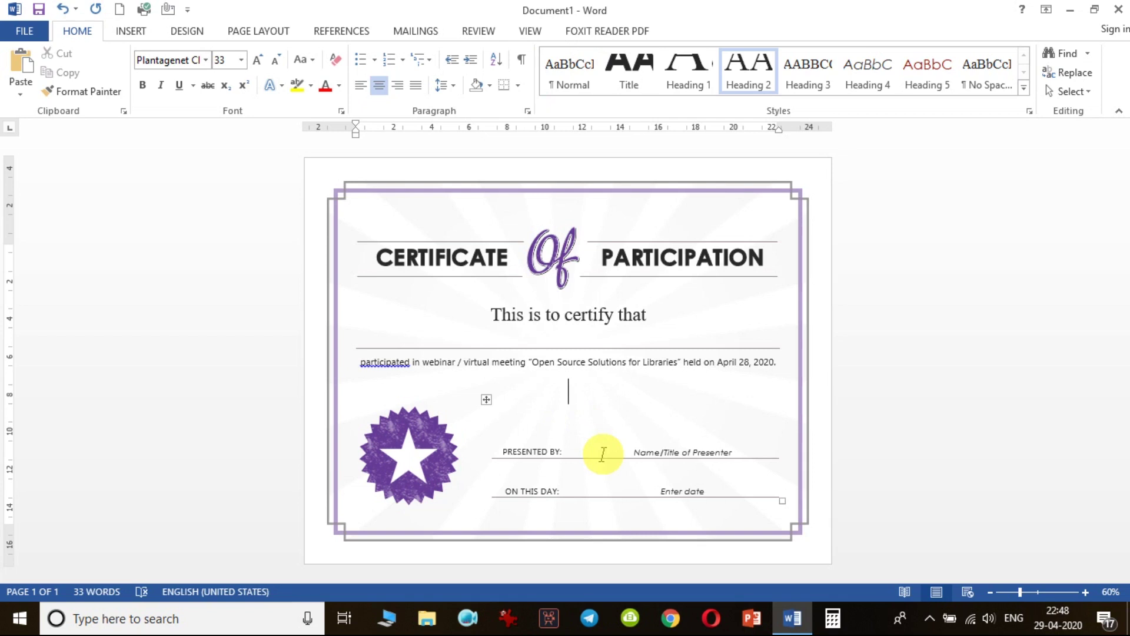
Enlarge the "PRESENTED BY:" label by a few font sizes and make it bold
left_click_drag(502, 452, 562, 452)
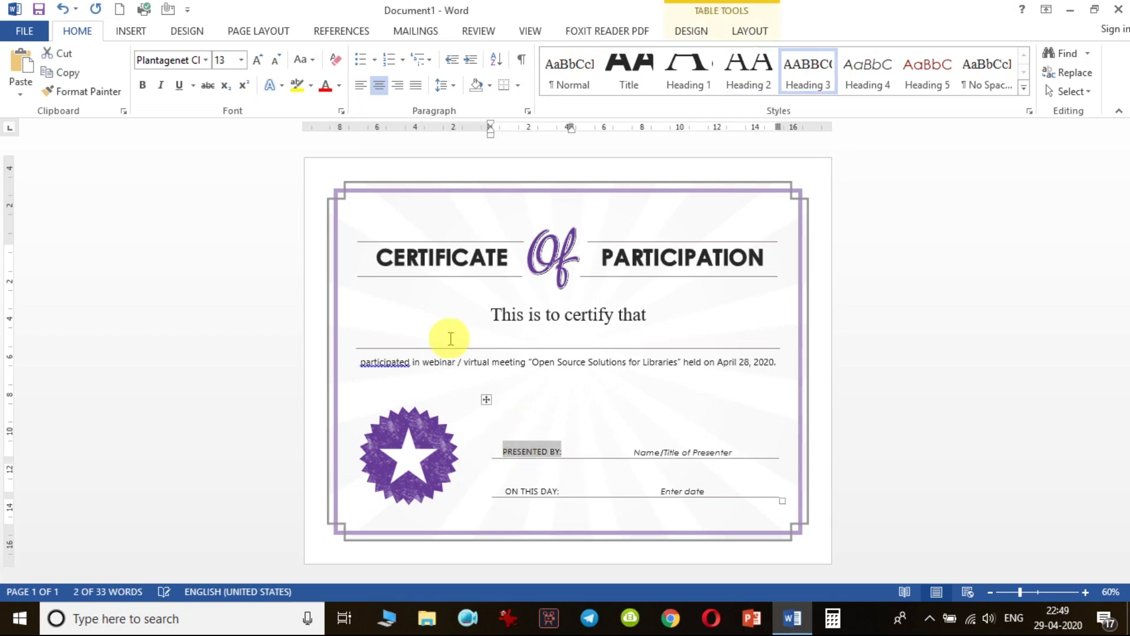
left_click(256, 65)
left_click(256, 64)
left_click(256, 65)
left_click(256, 65)
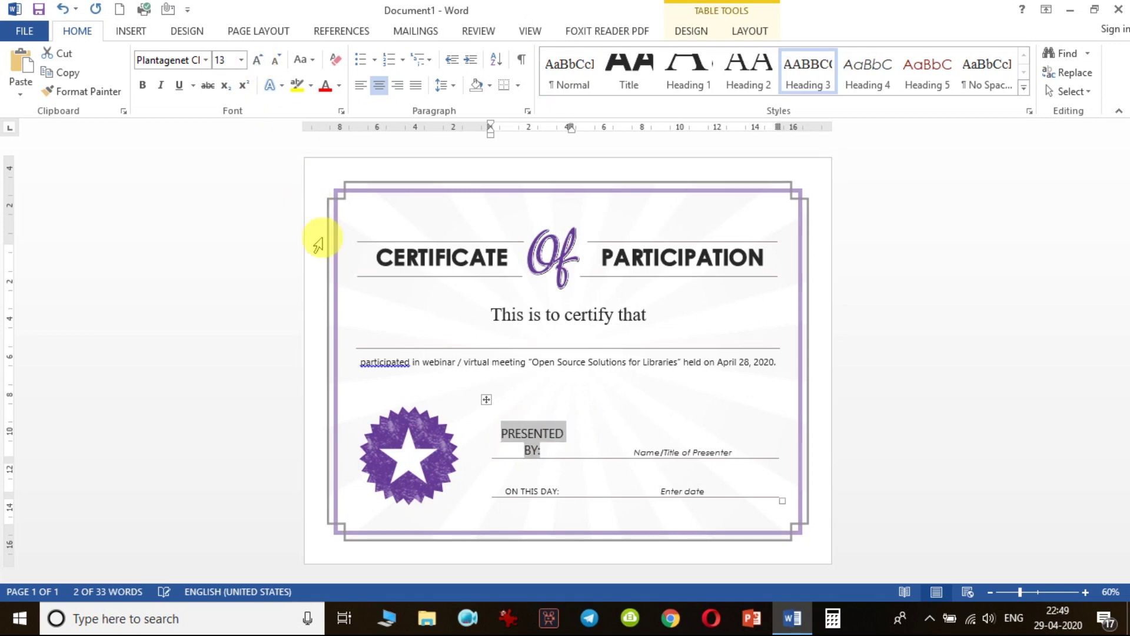
left_click(275, 65)
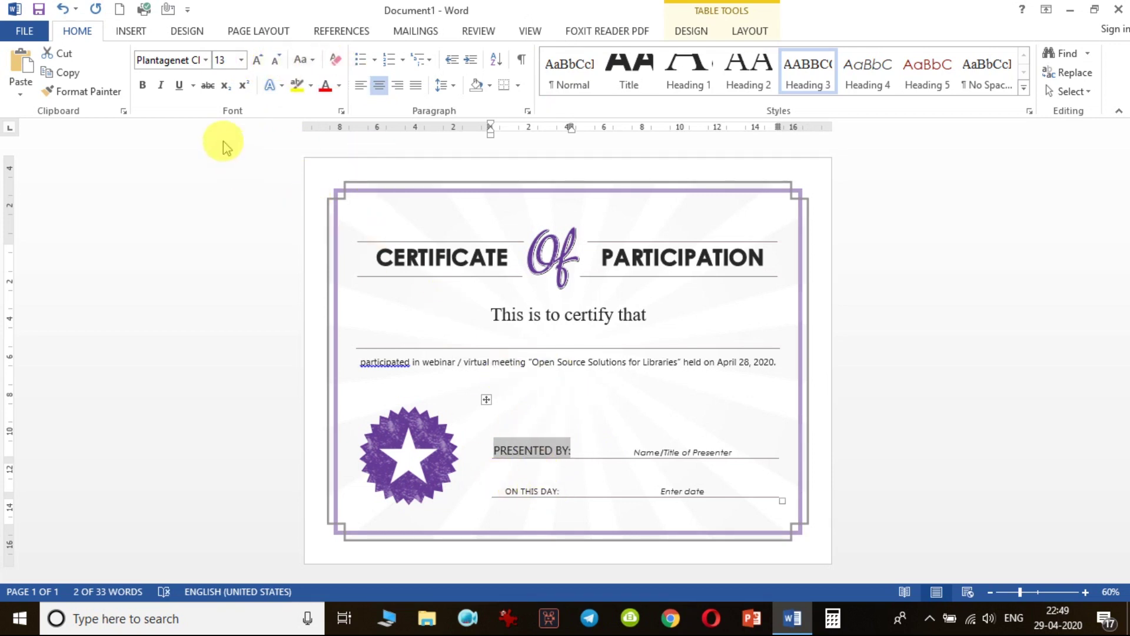
left_click(142, 85)
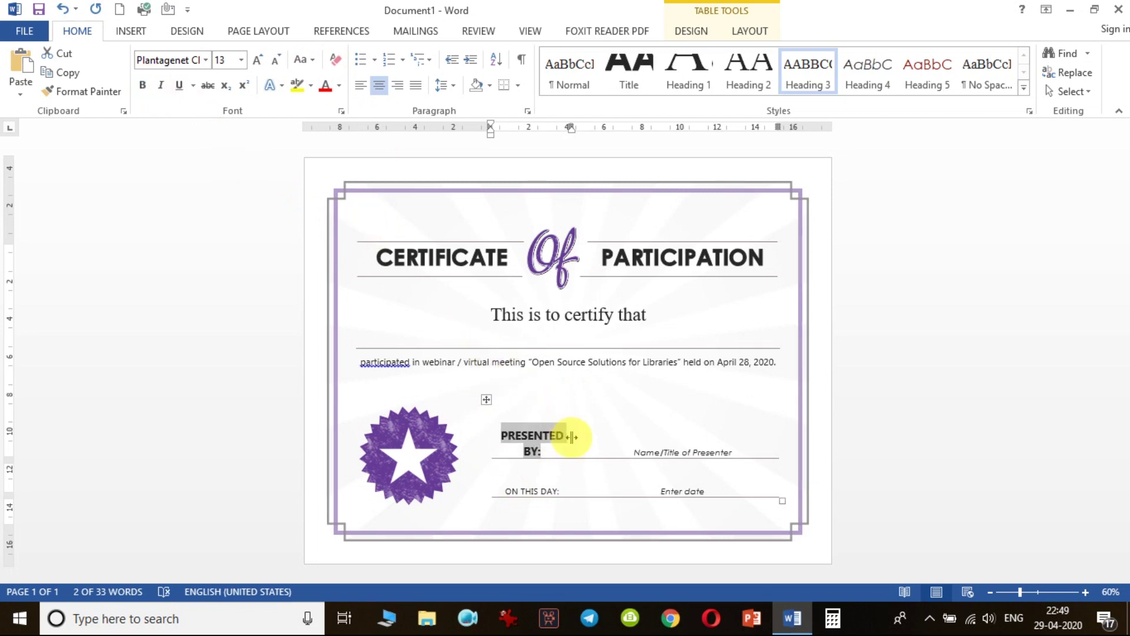
Apply all borders to the presenter and date table and widen its first column so "PRESENTED BY:" fits on one line
left_click(486, 399)
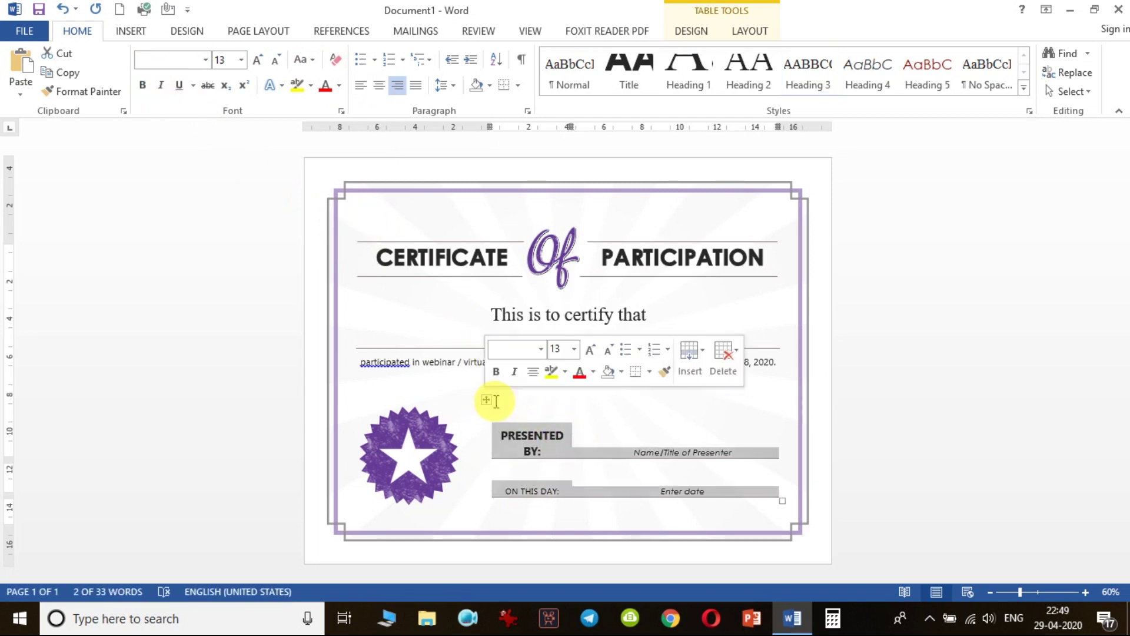
left_click(518, 87)
left_click(584, 238)
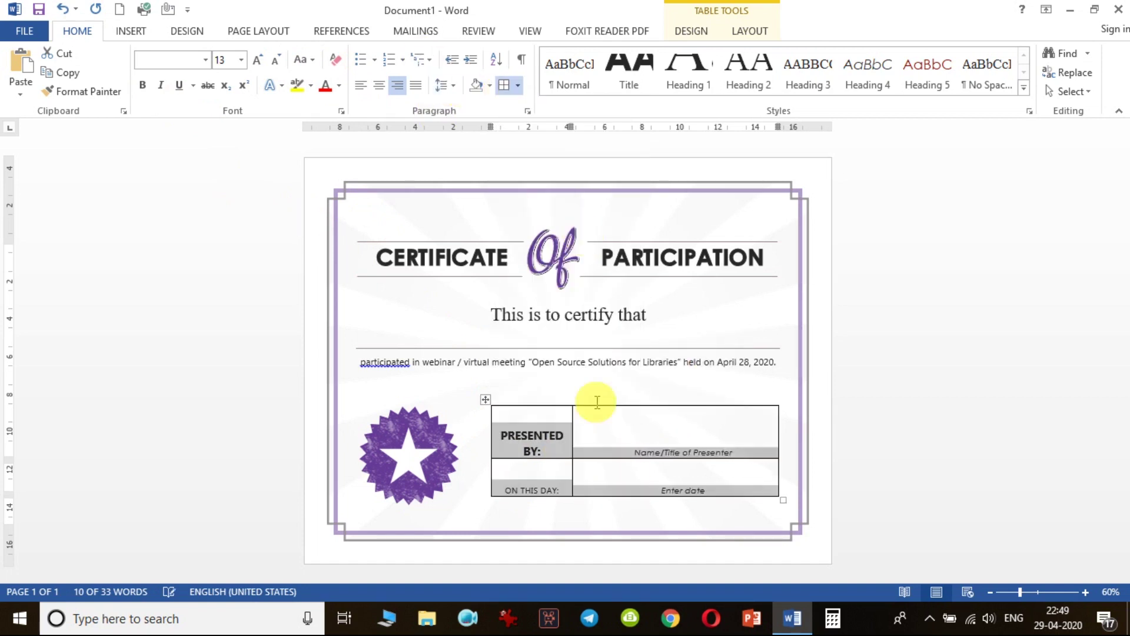
left_click_drag(572, 430, 597, 434)
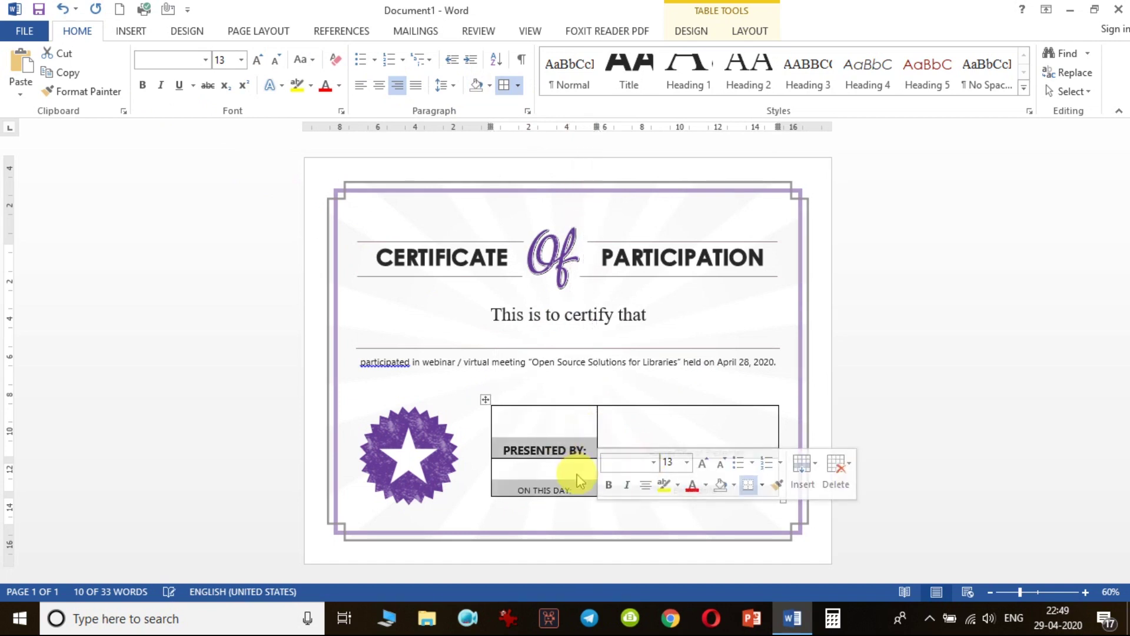
Make the "ON THIS DAY:" label bold and enlarge it to match the "PRESENTED BY:" label
left_click(547, 489)
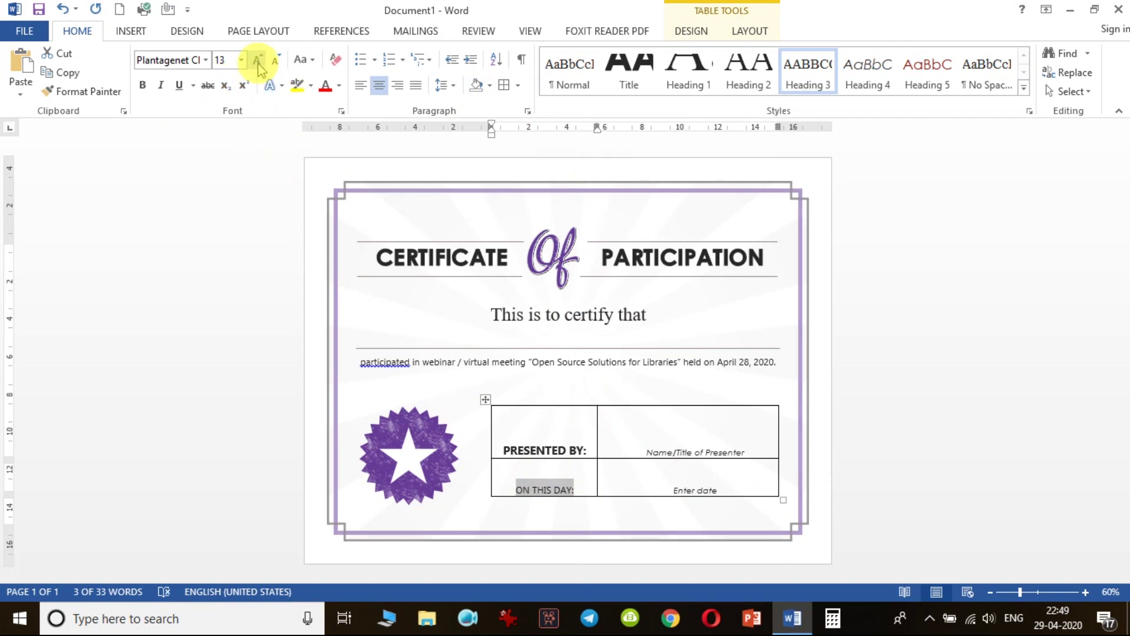
left_click(143, 86)
left_click(257, 59)
left_click(257, 60)
left_click(258, 62)
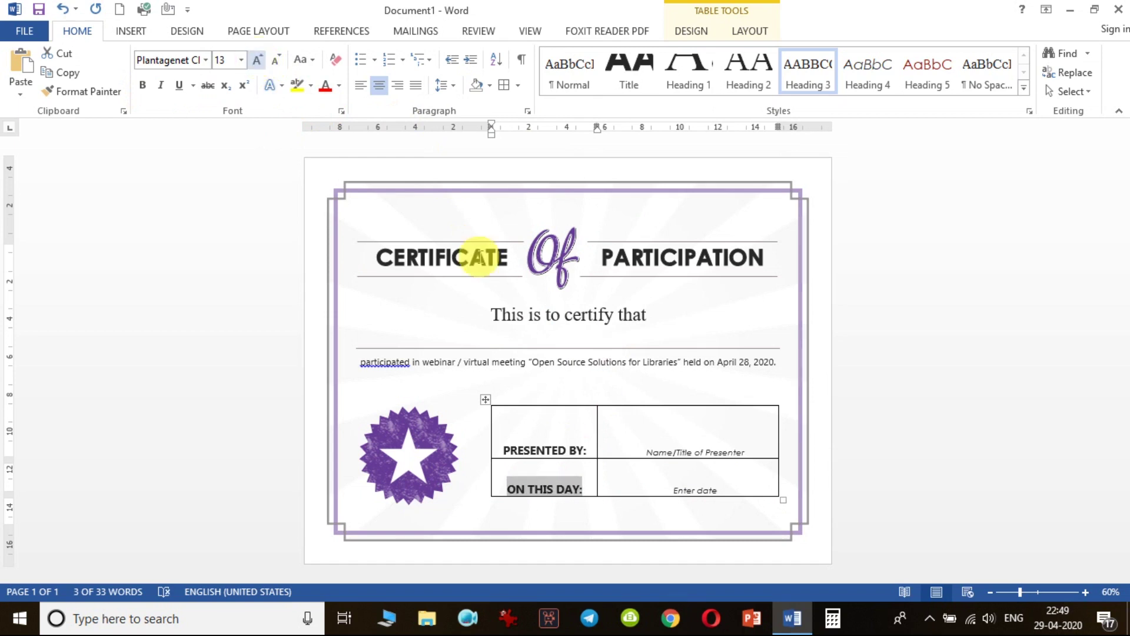
left_click_drag(585, 450, 564, 455)
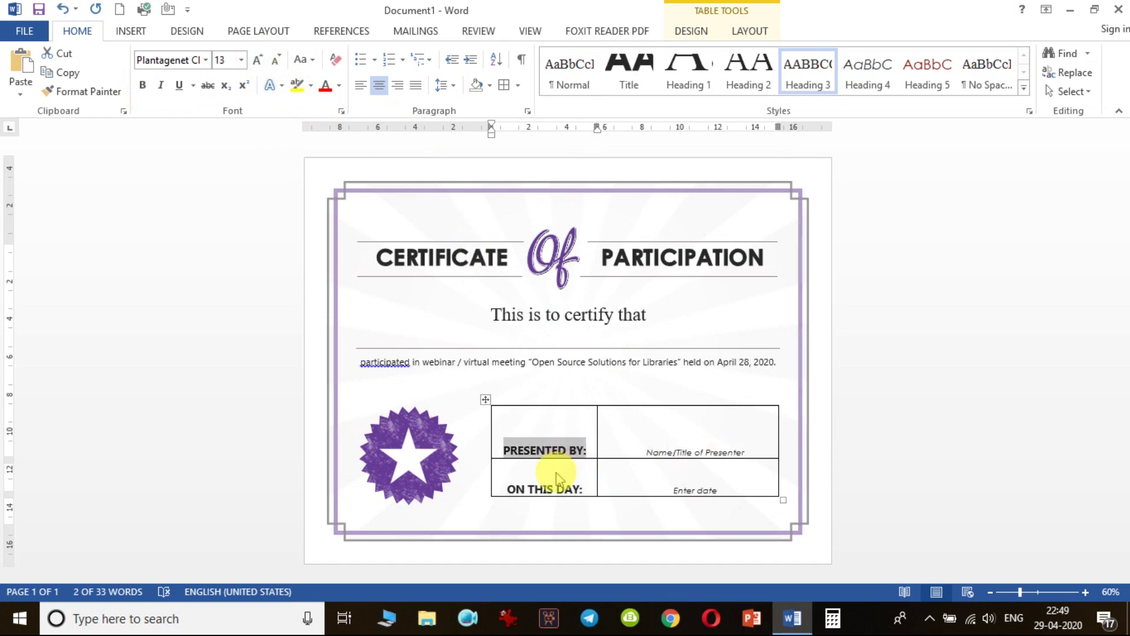
triple_click(535, 487)
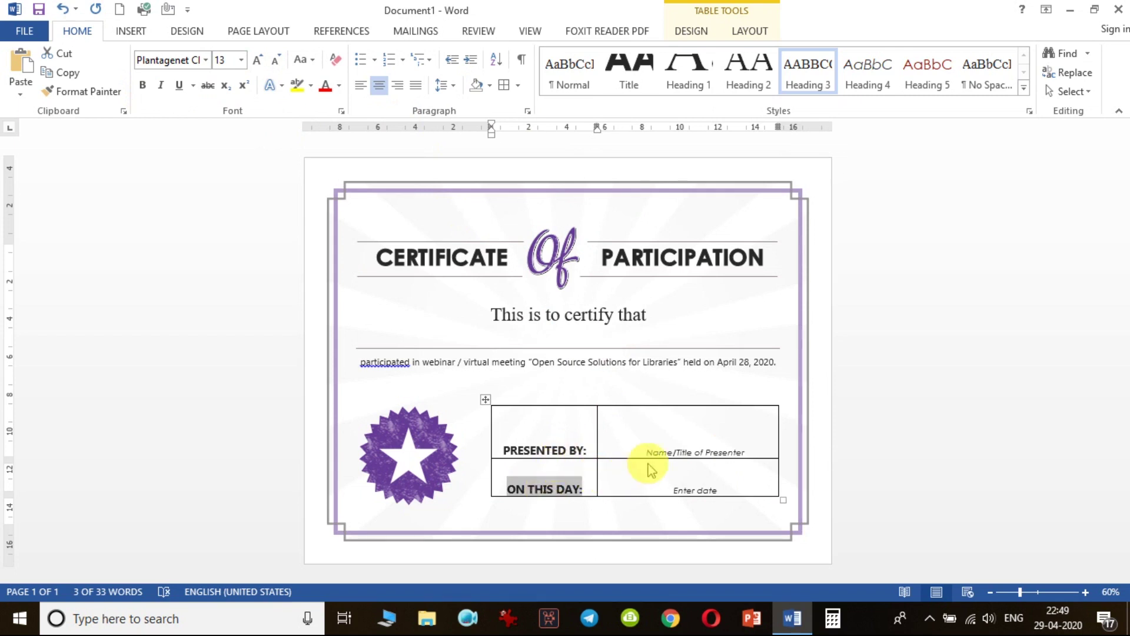
Replace the "Name/Title of Presenter" placeholder with the presenter's full name
left_click(669, 454)
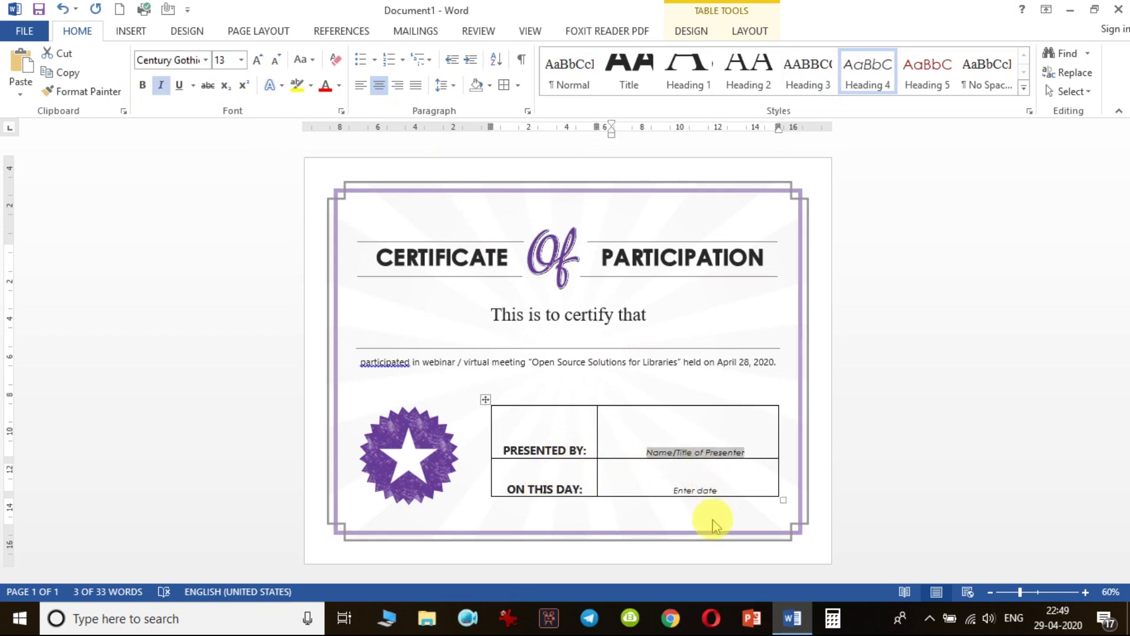
type("D")
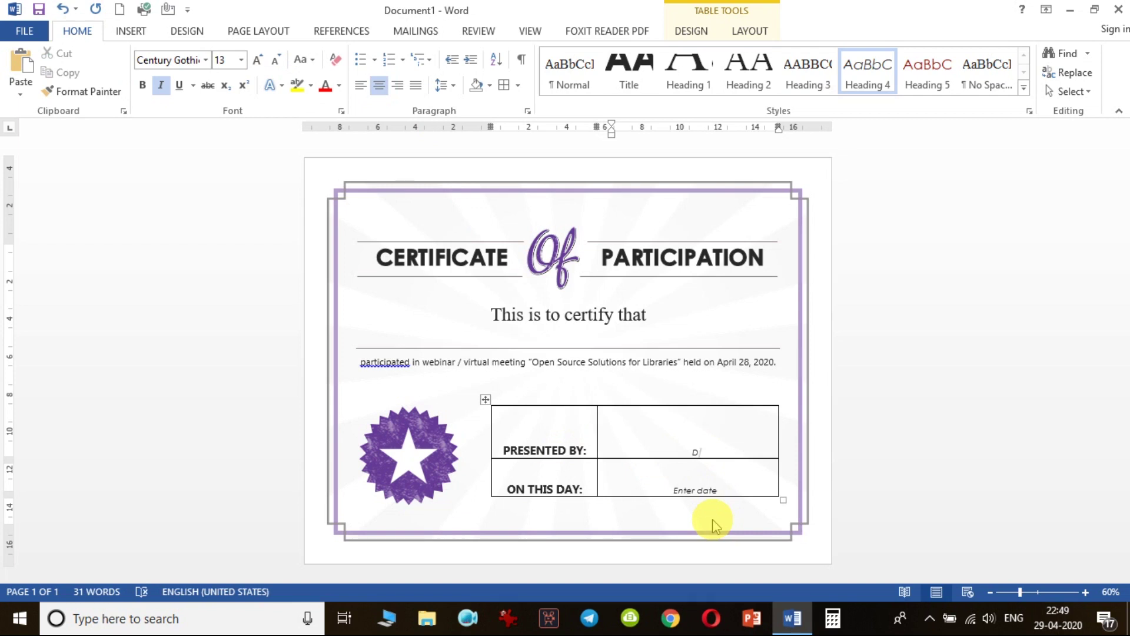
type("hanwant")
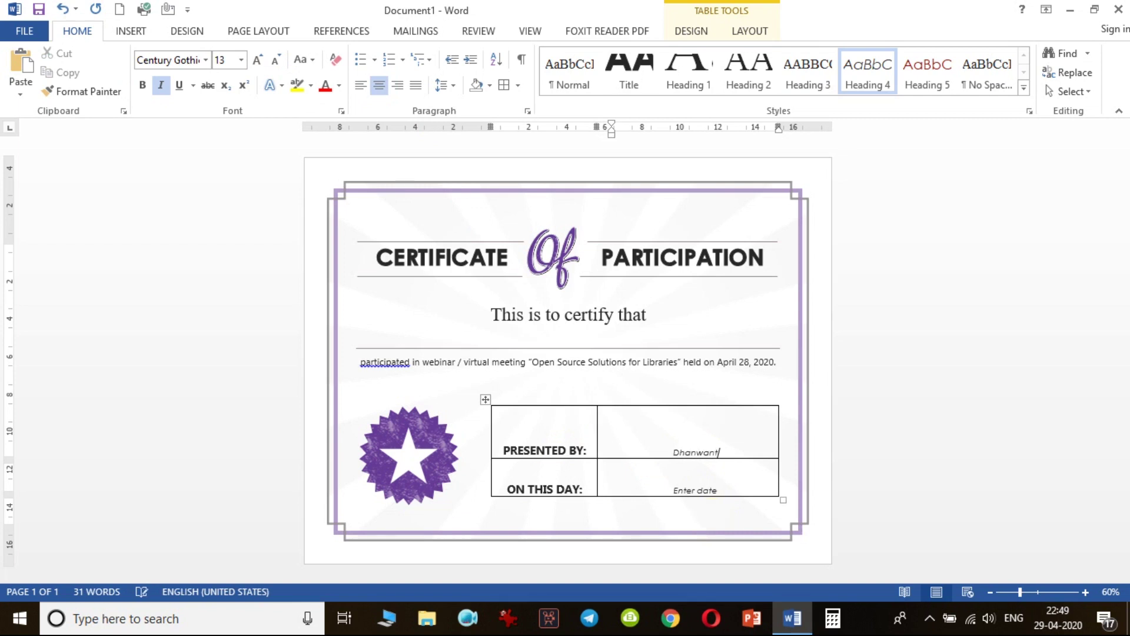
type("pathi")
Remove the italics from the presenter's name and set its font size to 16
key("shift+Home")
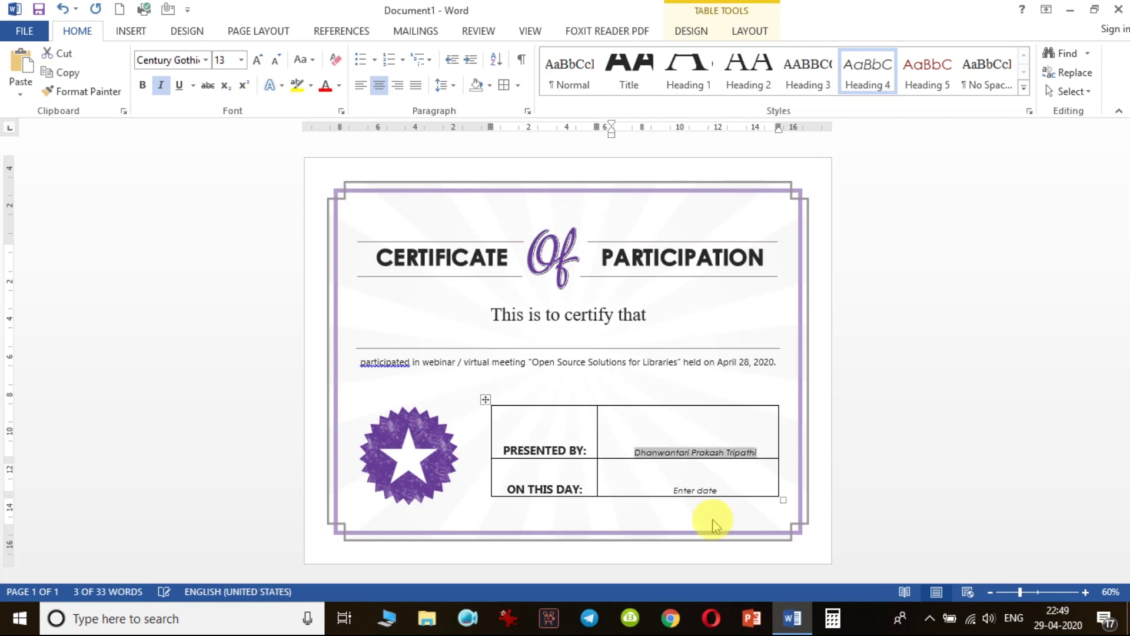
left_click(260, 61)
left_click(259, 60)
left_click(260, 61)
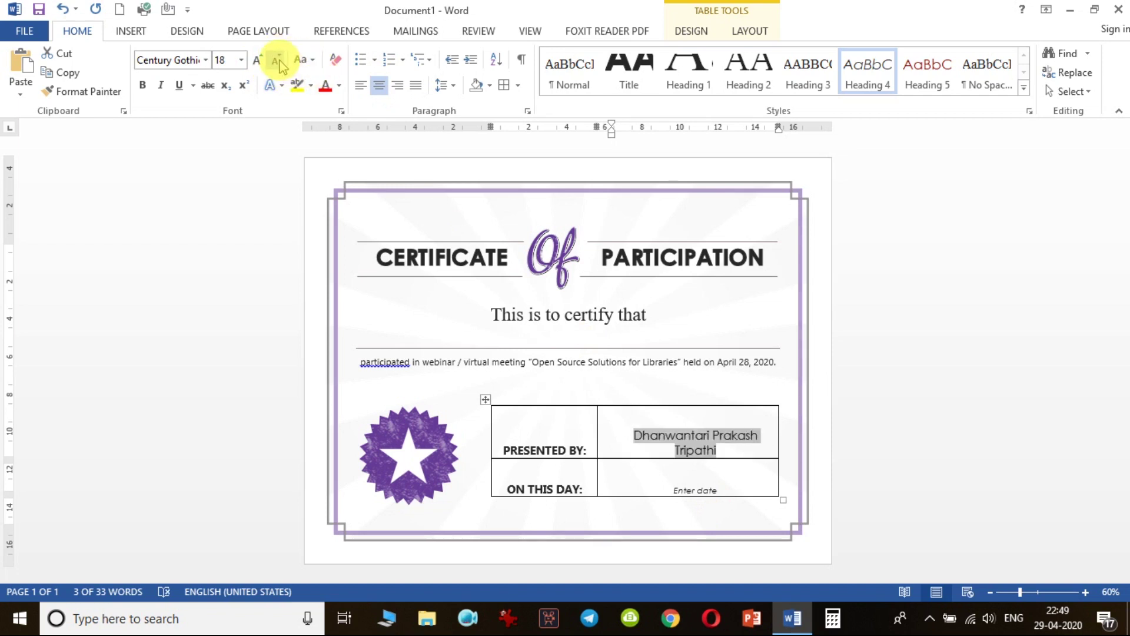
left_click(276, 59)
left_click(773, 456)
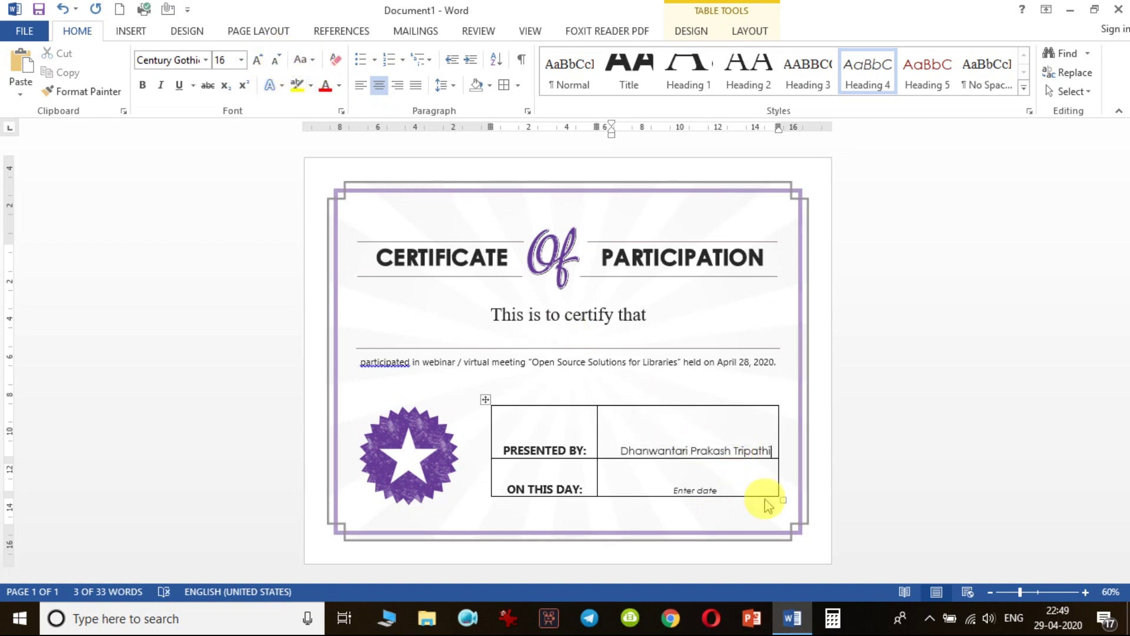
Add the line "AL, NIT Rourkela" below the presenter's name in the same table cell
key("Return")
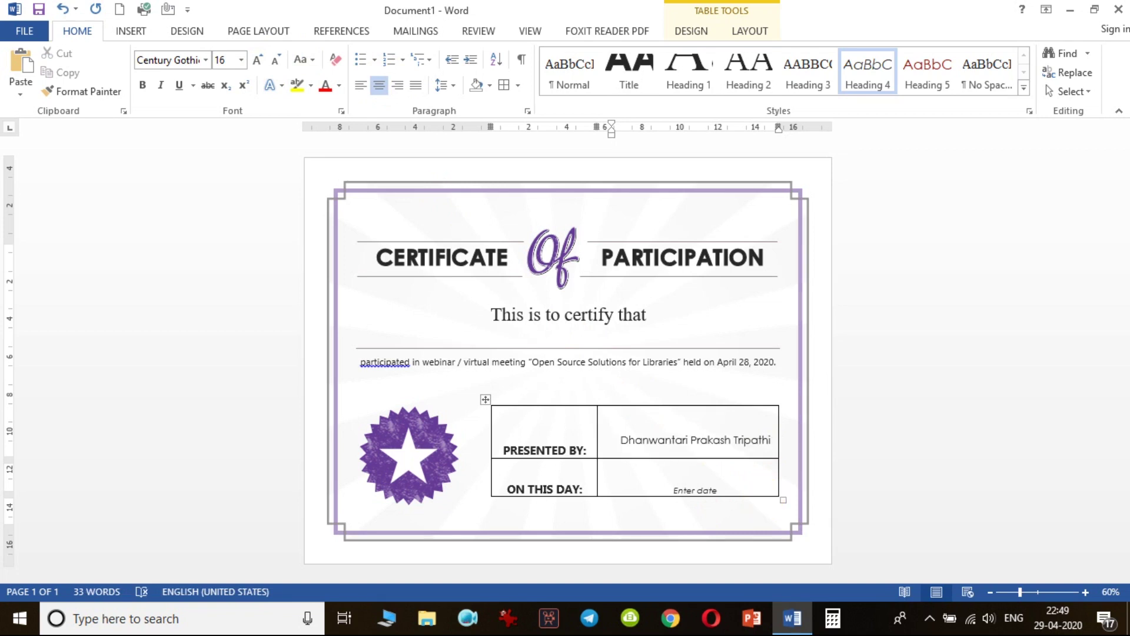
type("AL, NIT R")
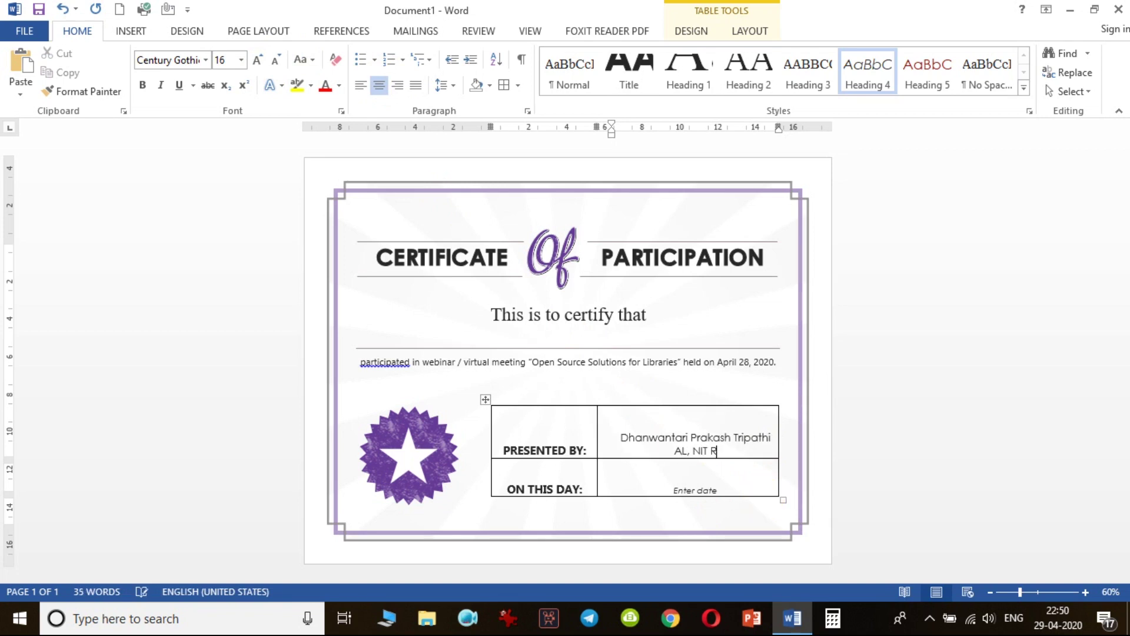
type("ourkela")
Replace the "Enter date" placeholder with "April 28, 2020"
left_click(695, 490)
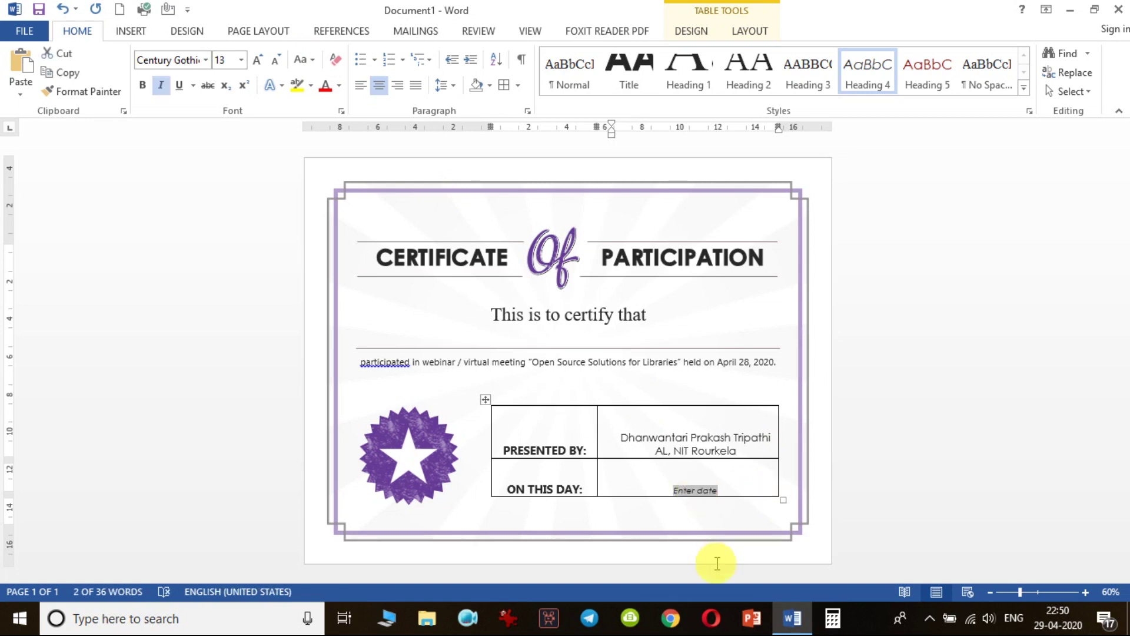
type("April")
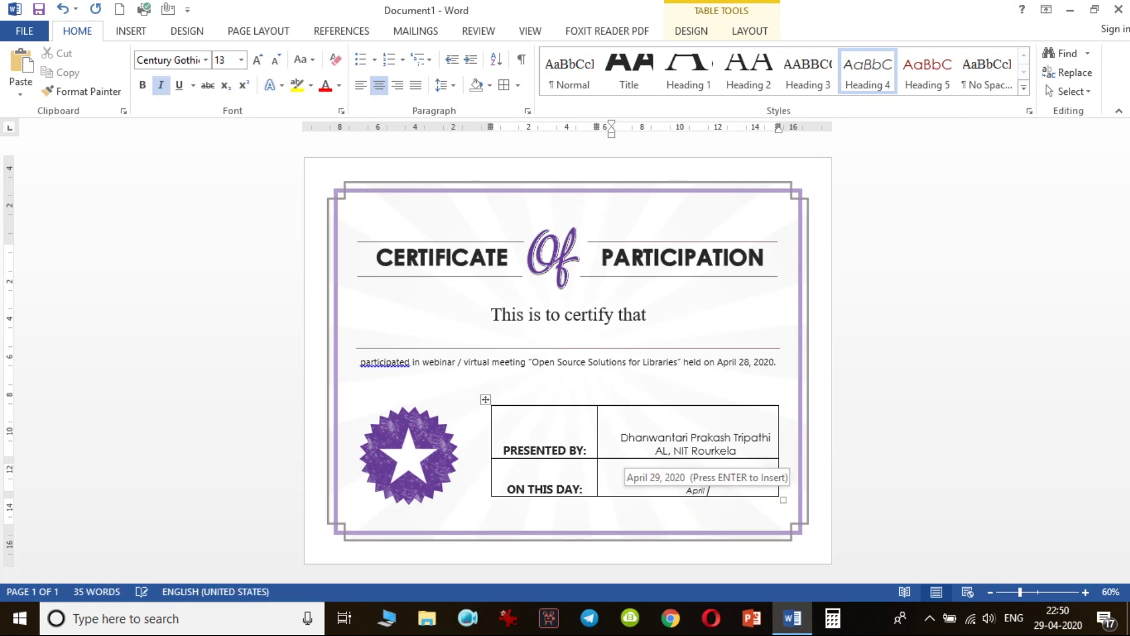
key("Return")
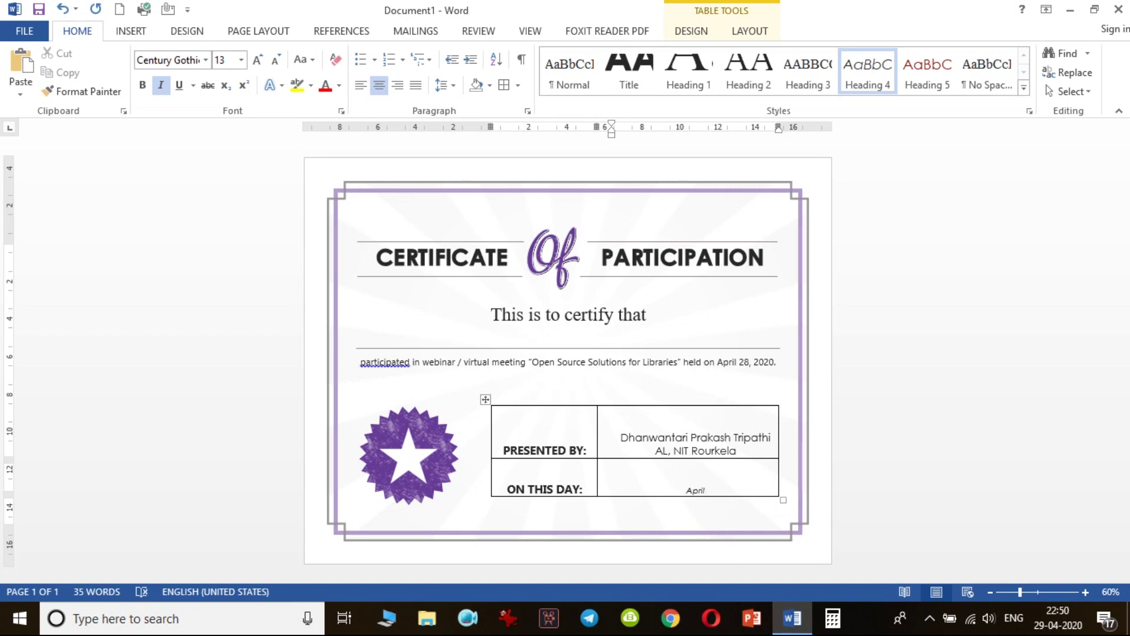
type("28, 2020")
Remove the italics from the date in the presenter table and set its font size to 16
double_click(671, 490)
left_click(730, 488, "shift")
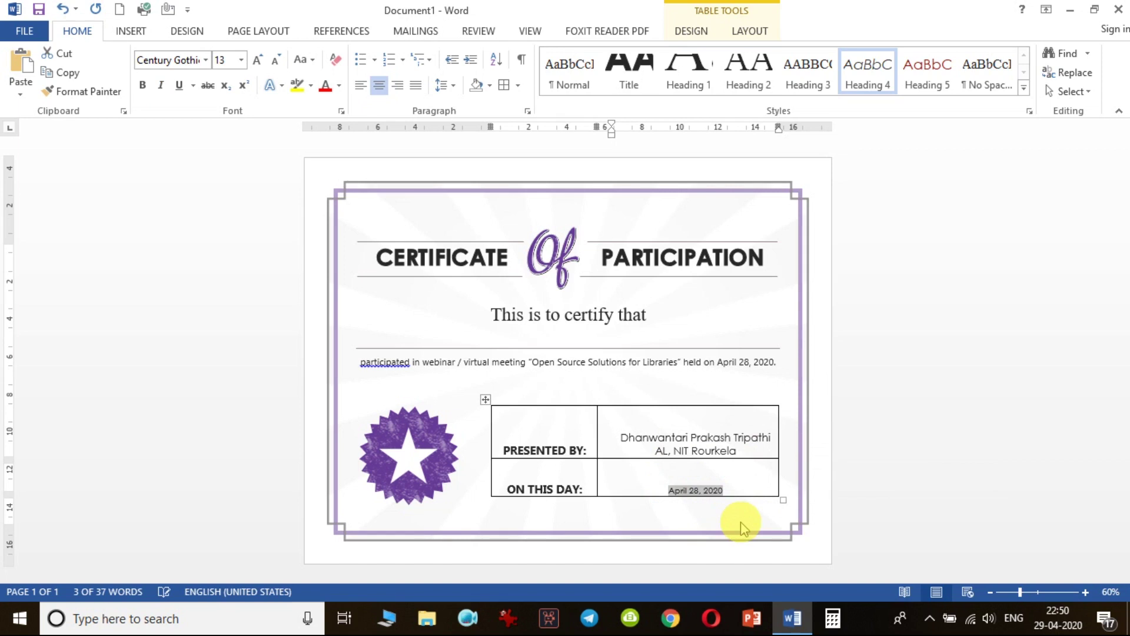
left_click(258, 60)
left_click(258, 59)
left_click(257, 59)
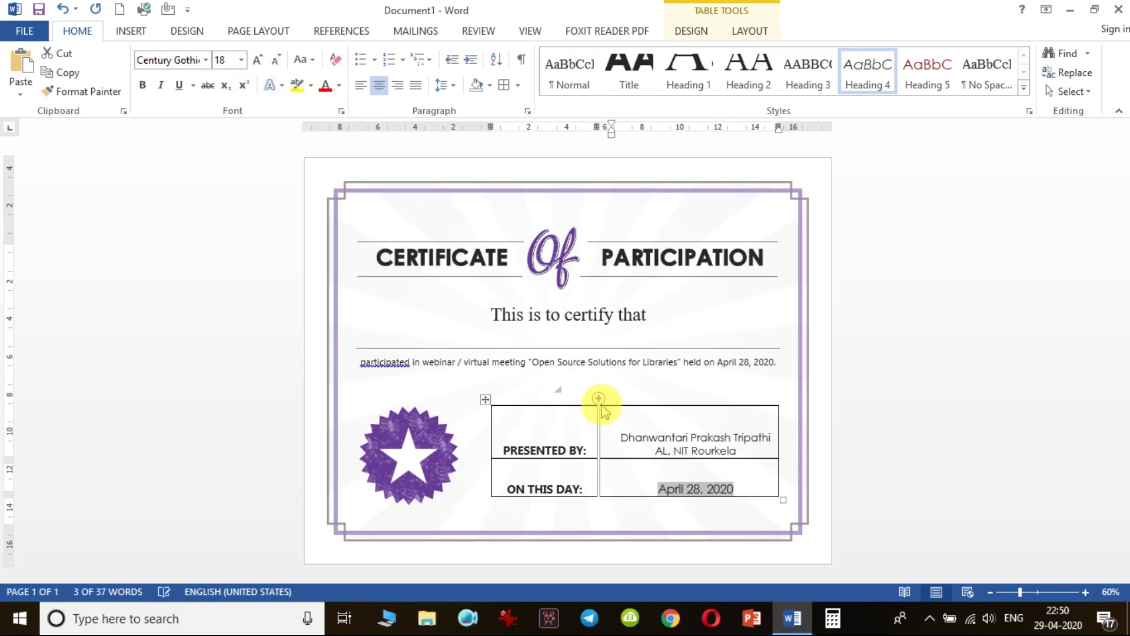
left_click(710, 440)
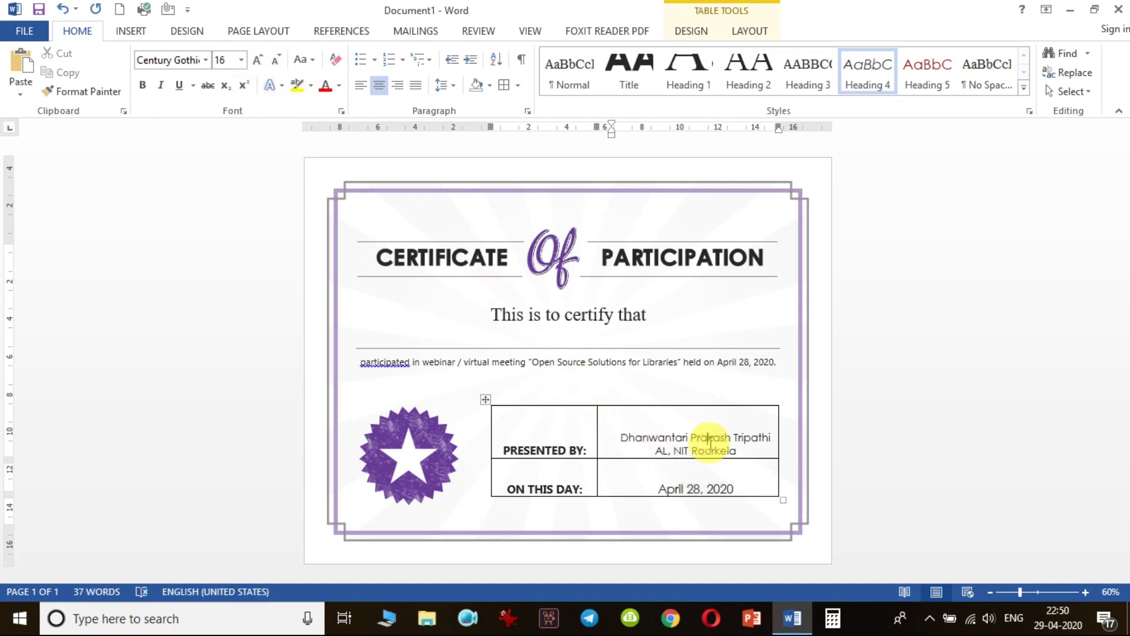
double_click(692, 486)
left_click(743, 488)
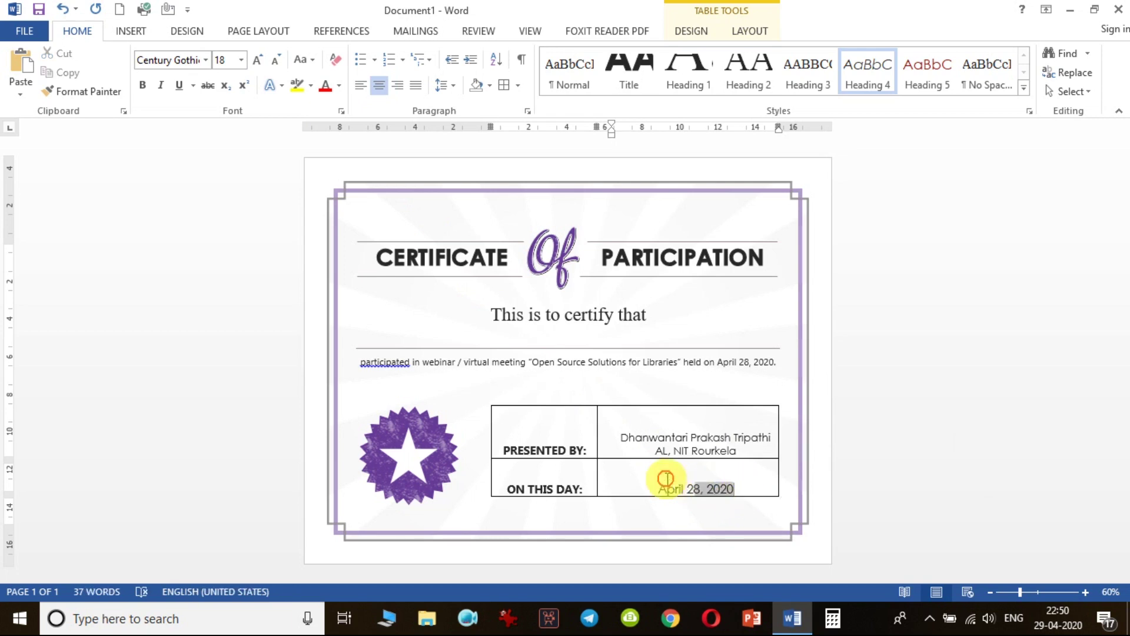
triple_click(692, 487)
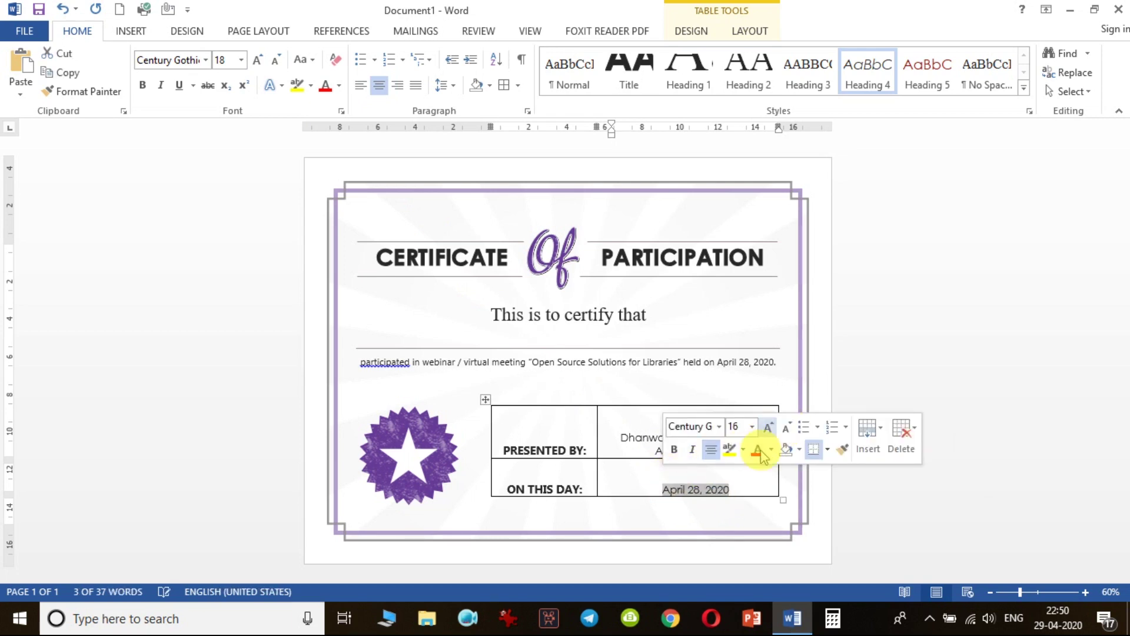
left_click(786, 433)
left_click(732, 475)
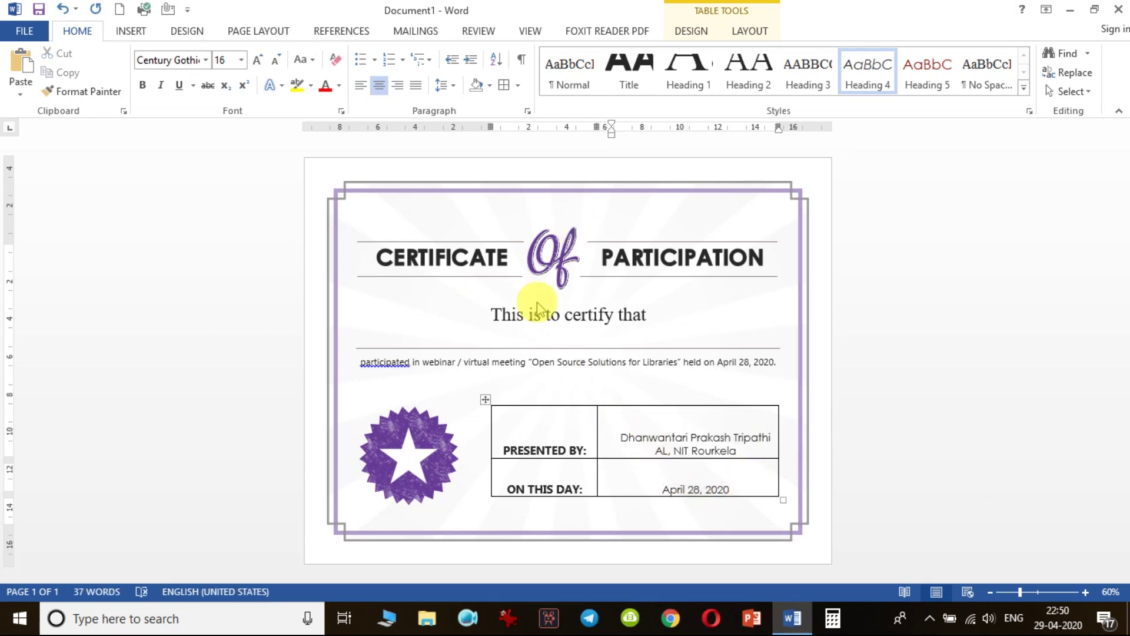
Color the "PRESENTED BY:" and "ON THIS DAY:" labels red
left_click(477, 339)
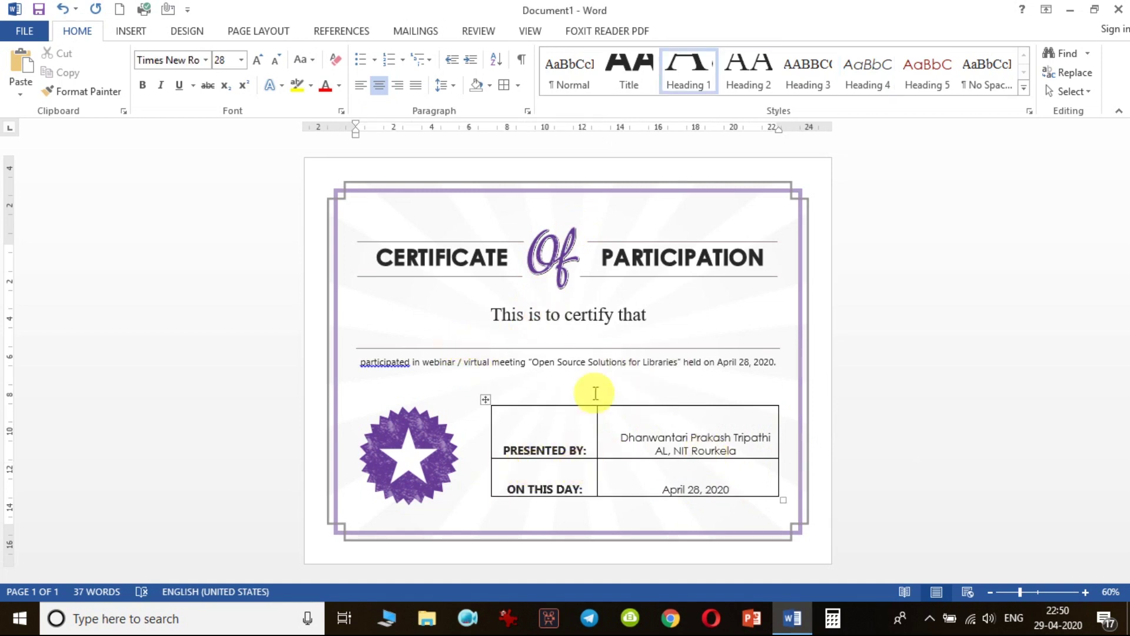
triple_click(549, 452)
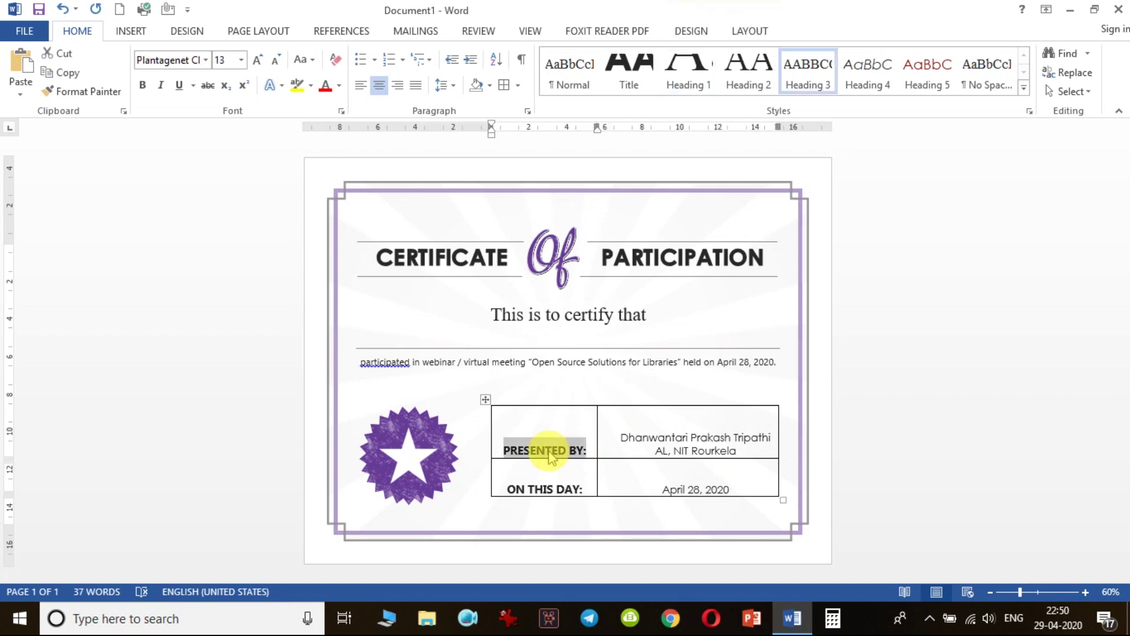
left_click(325, 86)
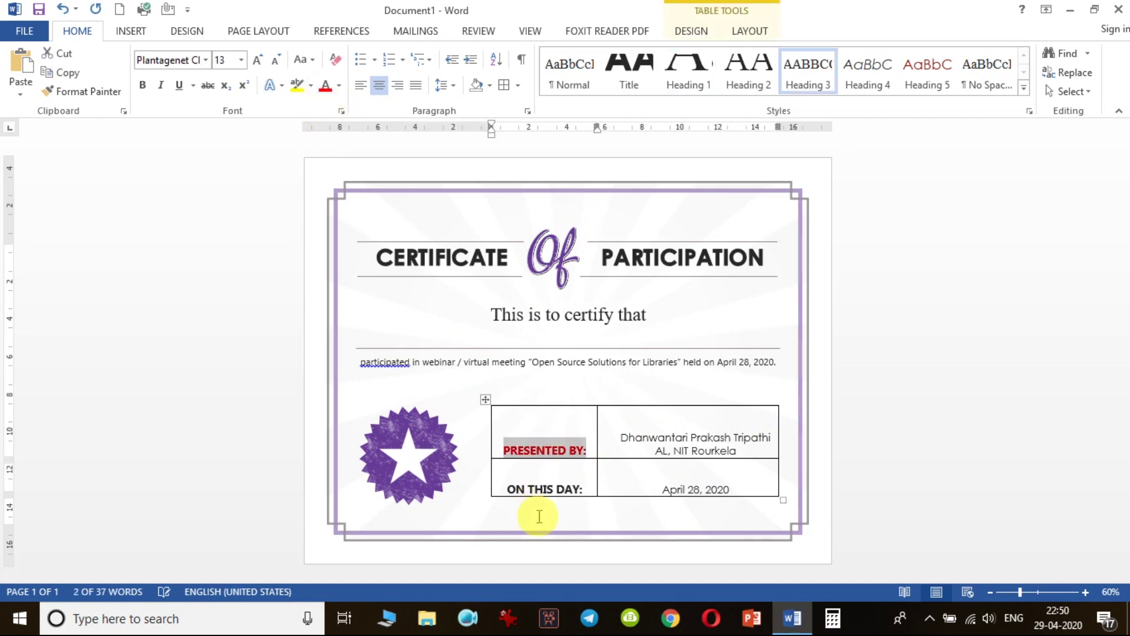
triple_click(542, 489)
left_click(324, 86)
left_click(655, 446)
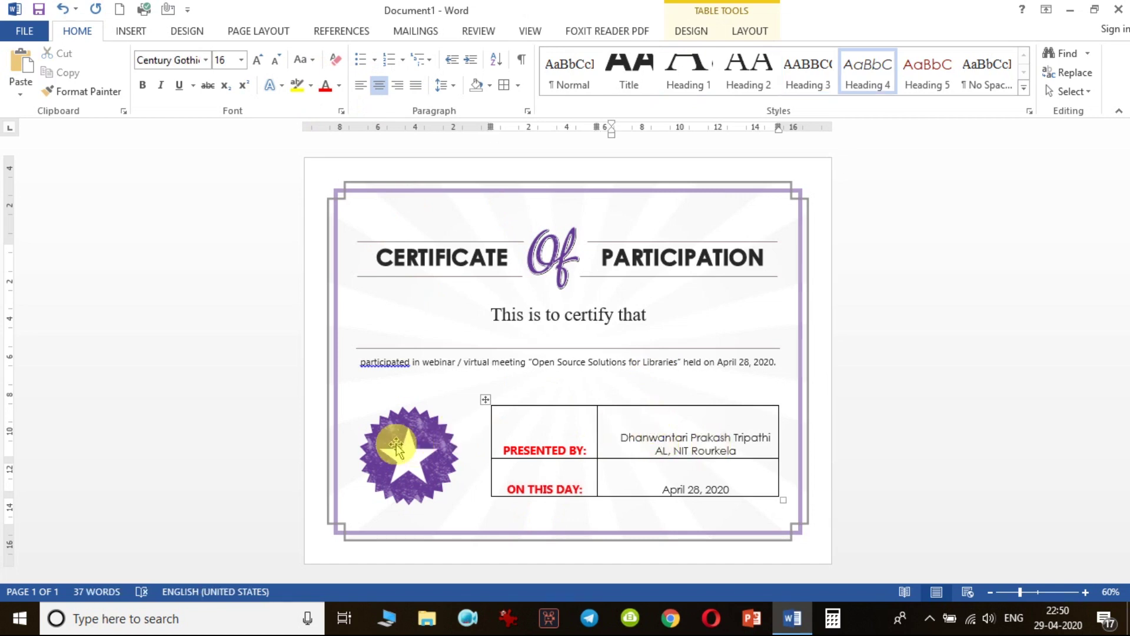
Remove all borders from the table holding the presenter and date details
left_click(485, 399)
left_click(517, 86)
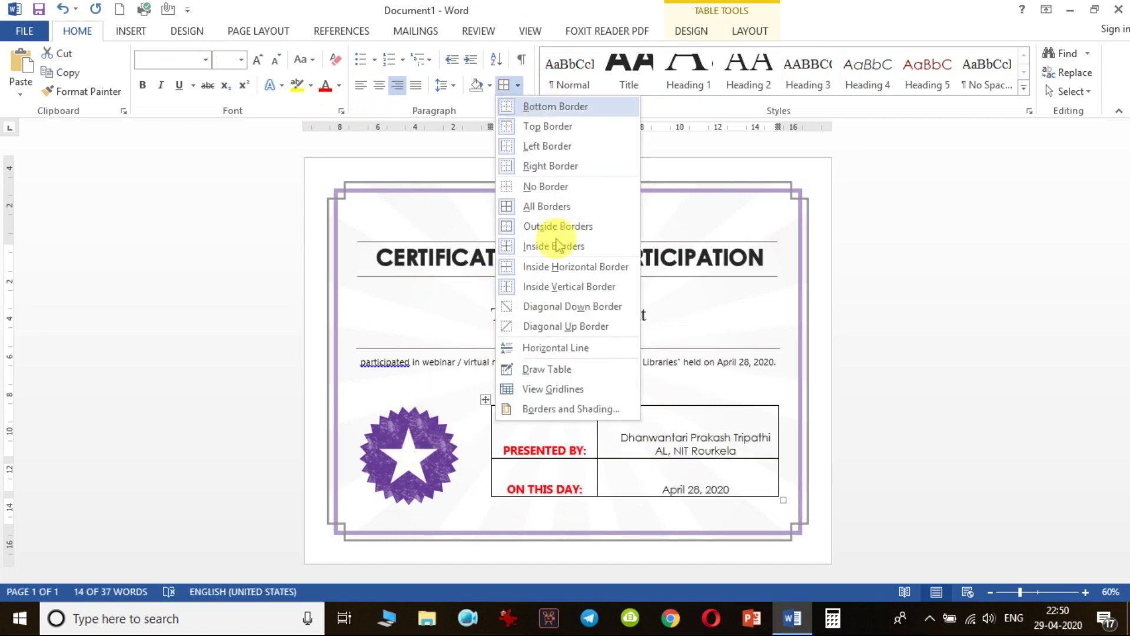
left_click(547, 187)
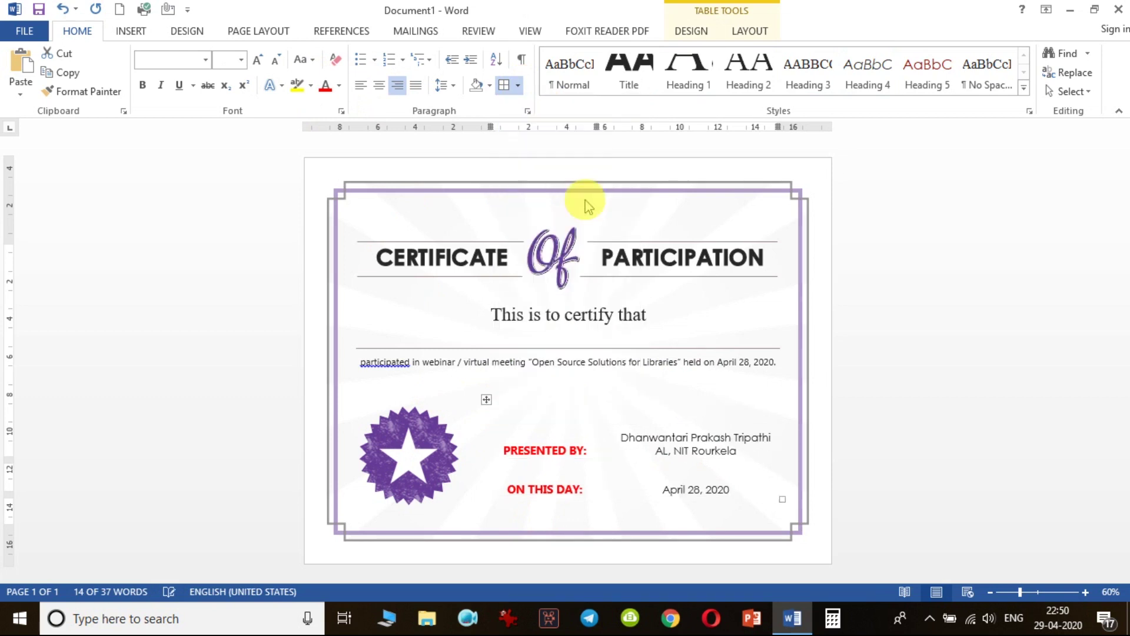
left_click(839, 365)
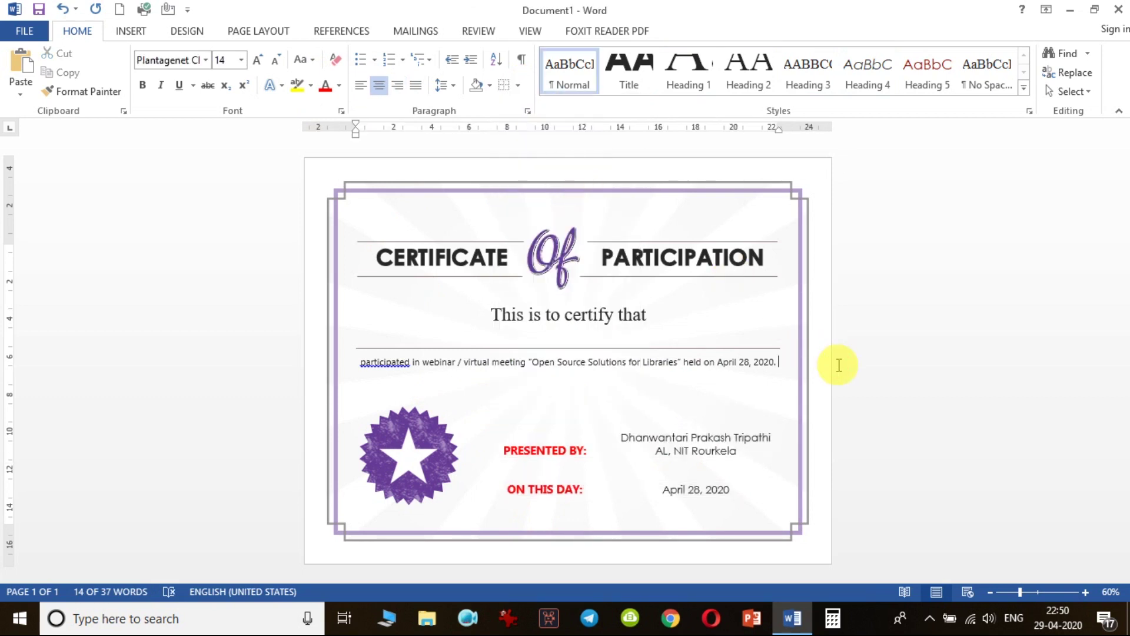
Ignore the grammar checker's capitalization suggestion for "participated" in the webinar sentence
right_click(388, 363)
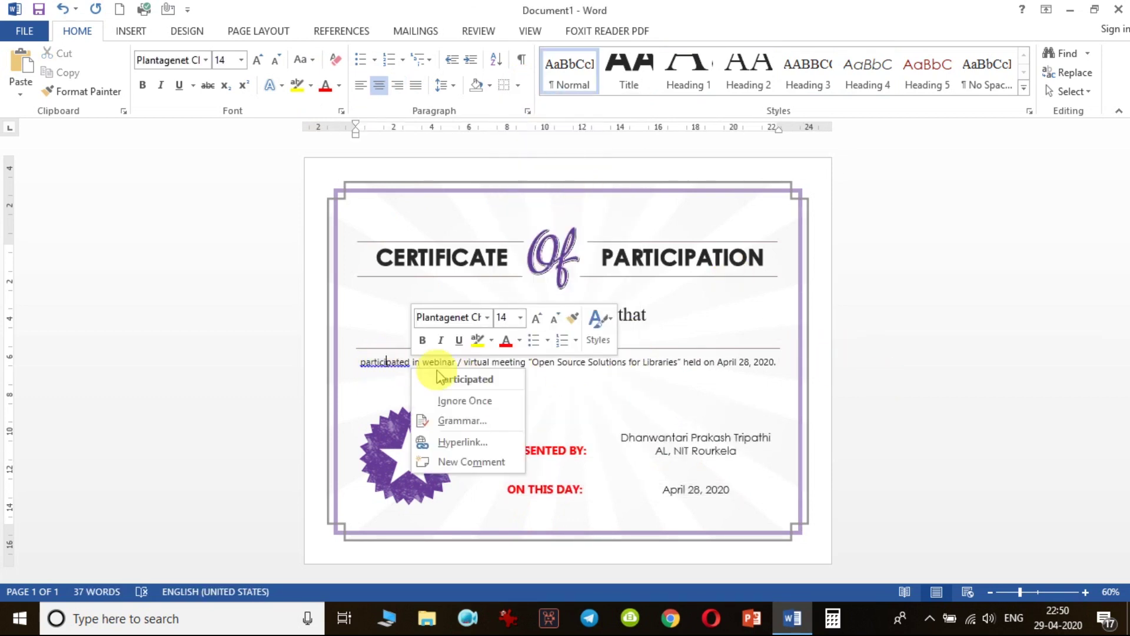
left_click(478, 421)
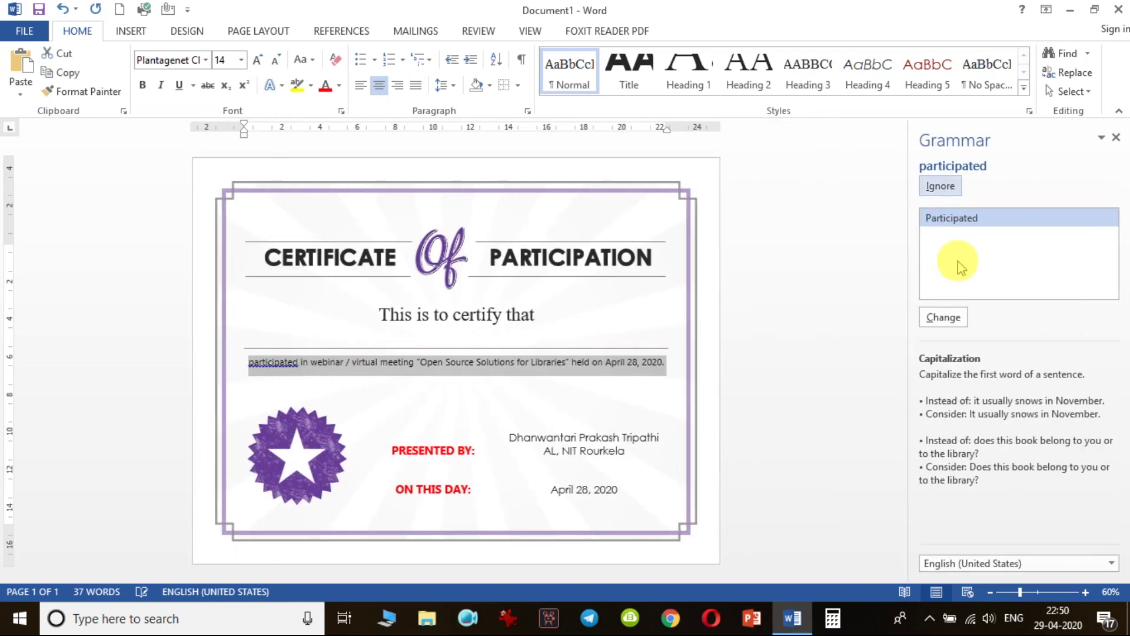
left_click(944, 186)
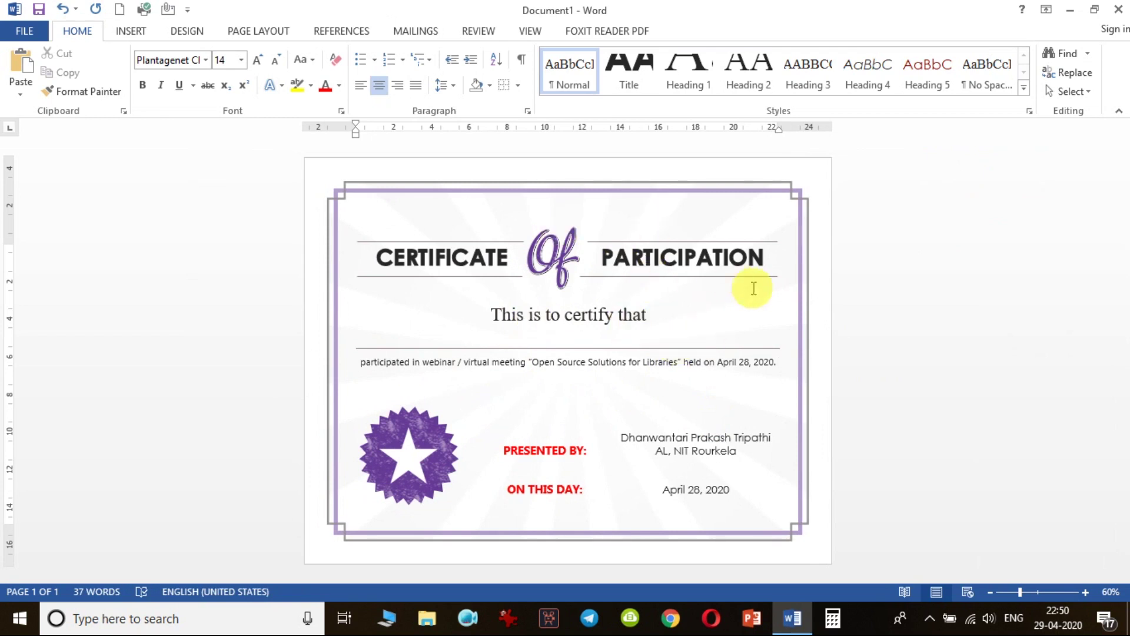
Replace the purple star seal with the lg-dpt picture from the LibrarianGuide-Intro folder inside the desktop's April > Moodle Workshop folder
left_click(407, 466)
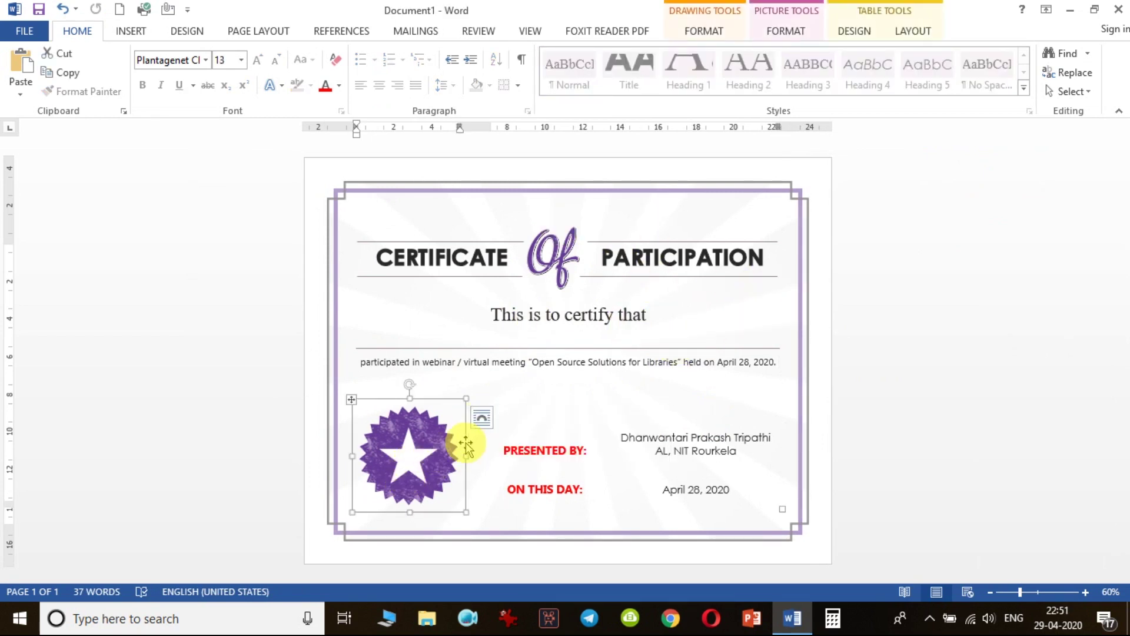
key("Delete")
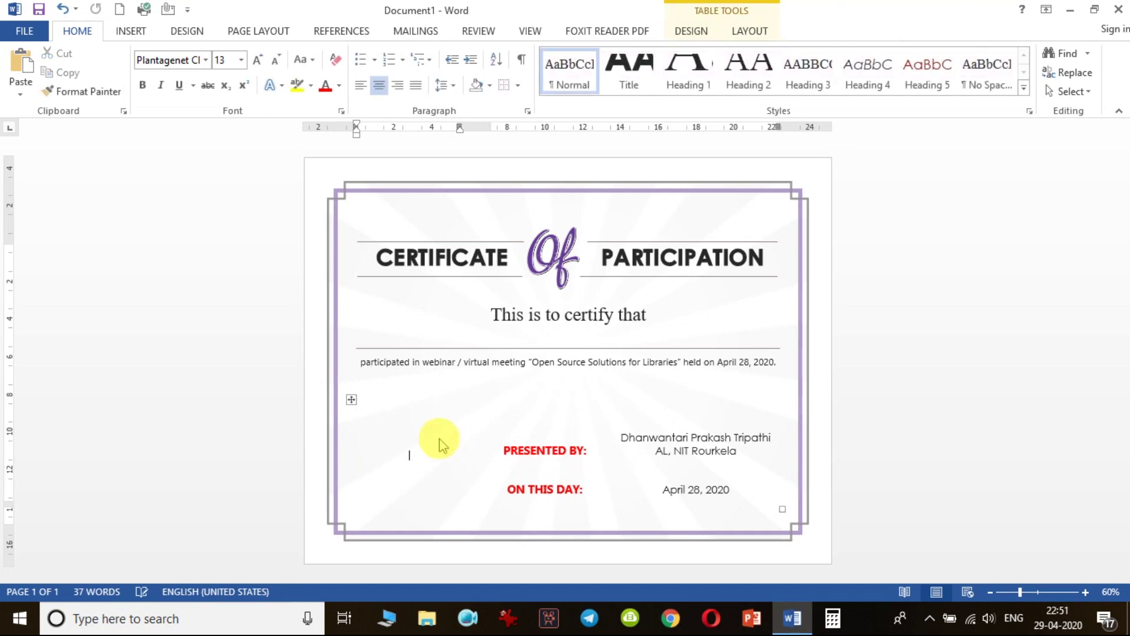
left_click(129, 31)
left_click(160, 76)
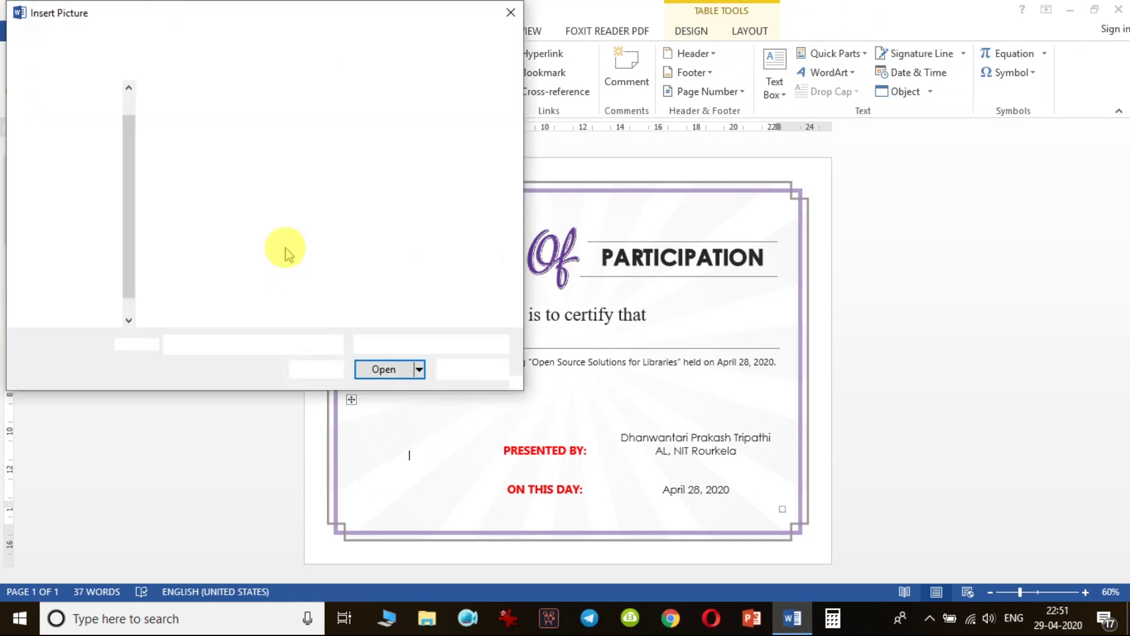
left_click(68, 91)
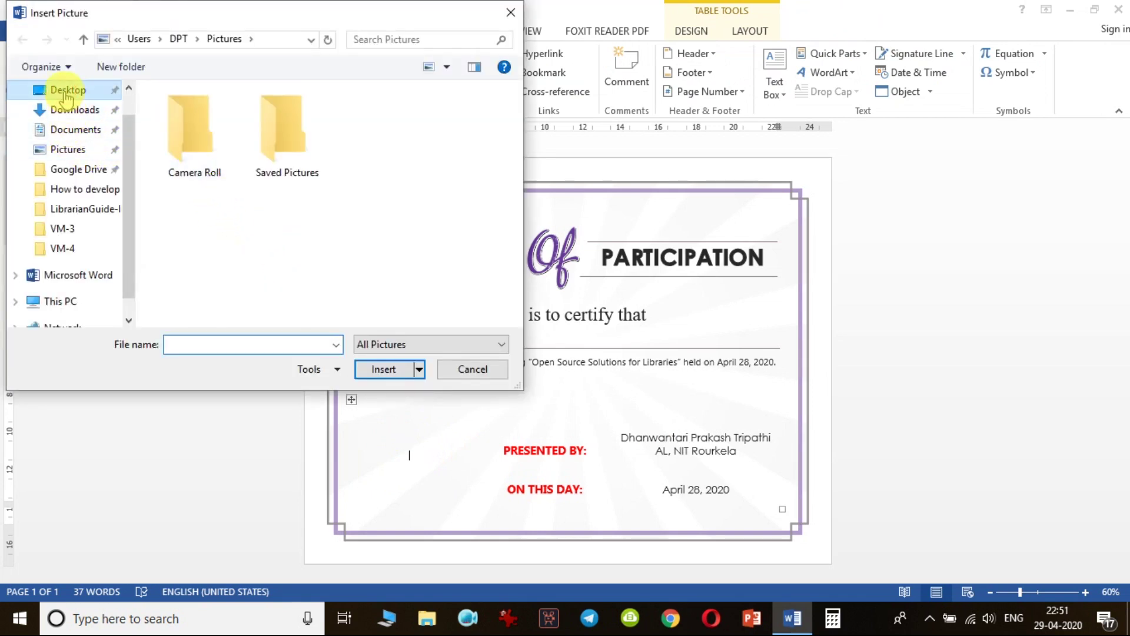
double_click(194, 115)
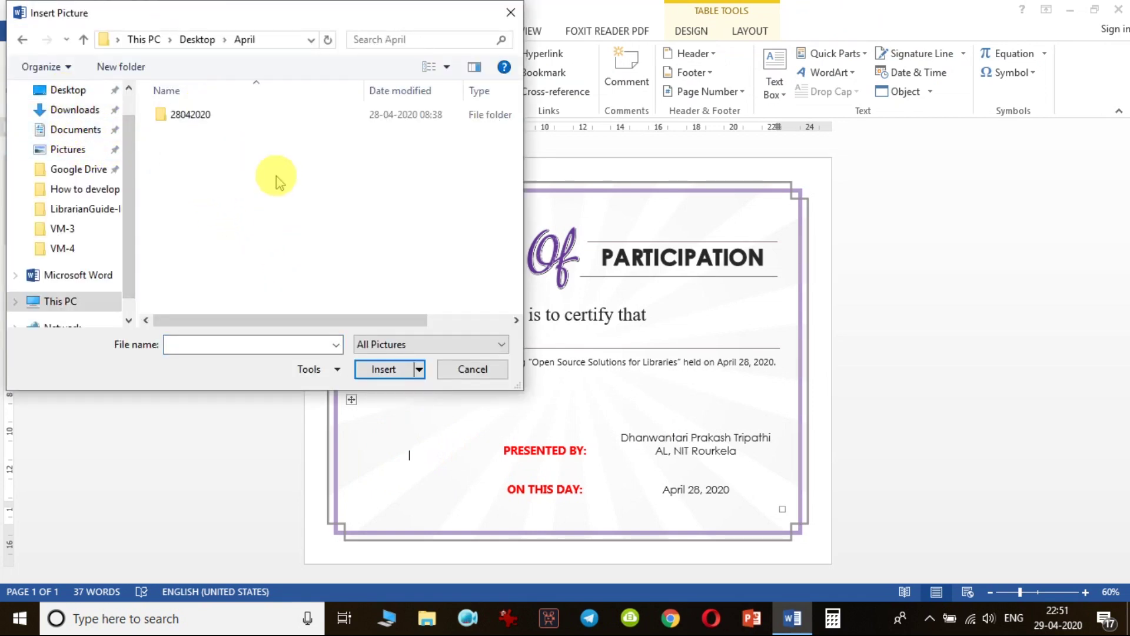
scroll(253, 212, "down", 4)
scroll(223, 177, "up", 2)
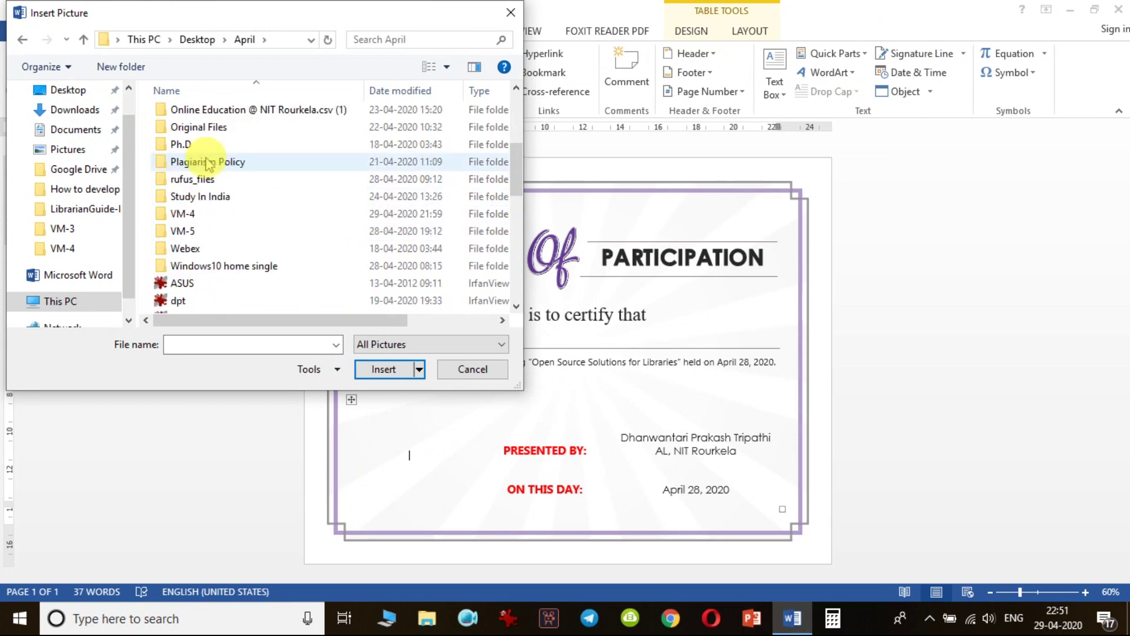
double_click(192, 144)
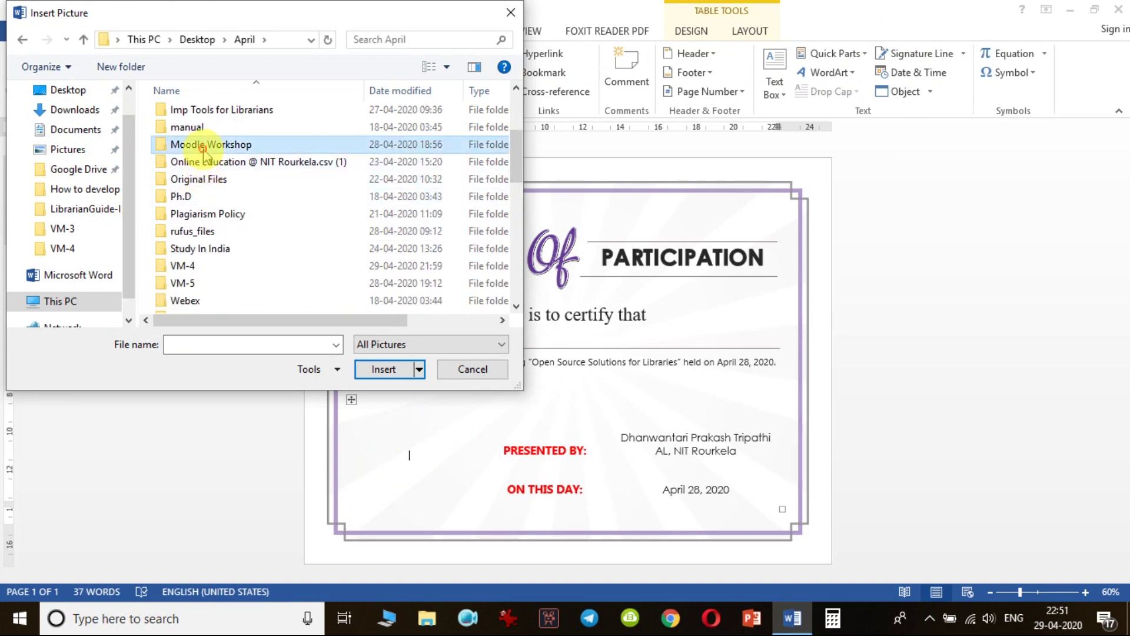
double_click(273, 136)
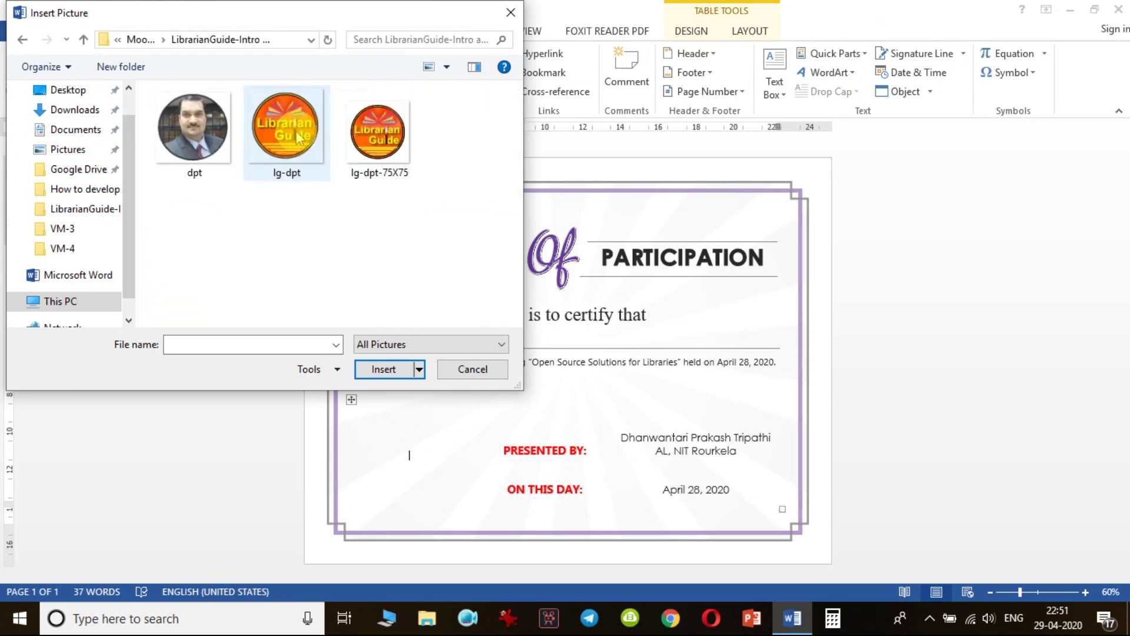
double_click(292, 125)
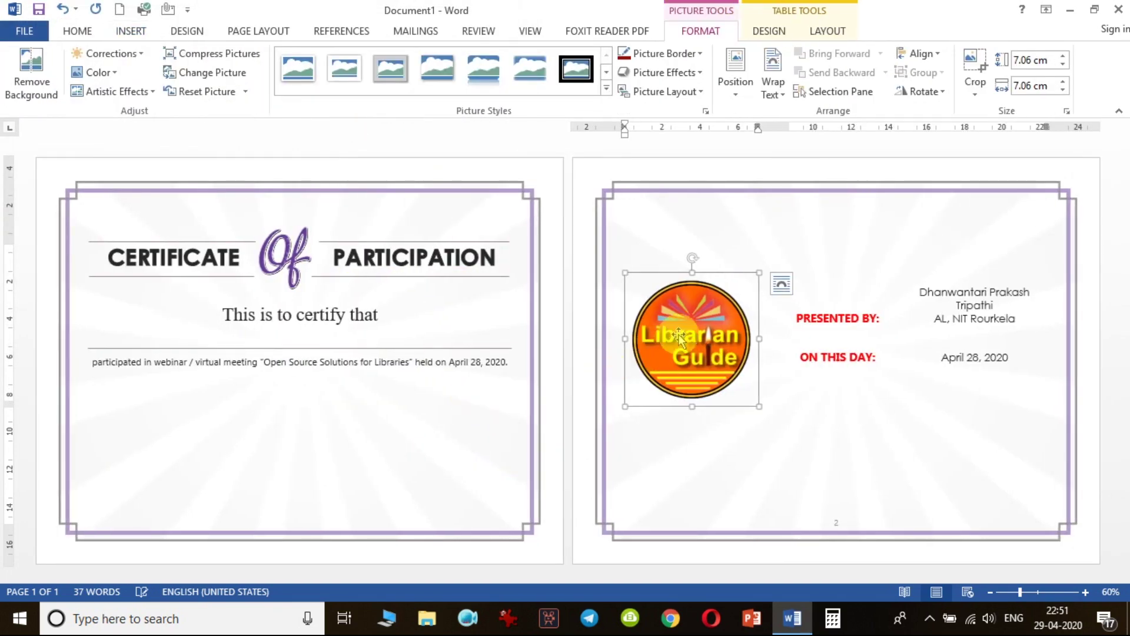
Set the logo's wrapping to In Front of Text and fit it at about 4 cm square in the certificate's lower-left corner
left_click(781, 283)
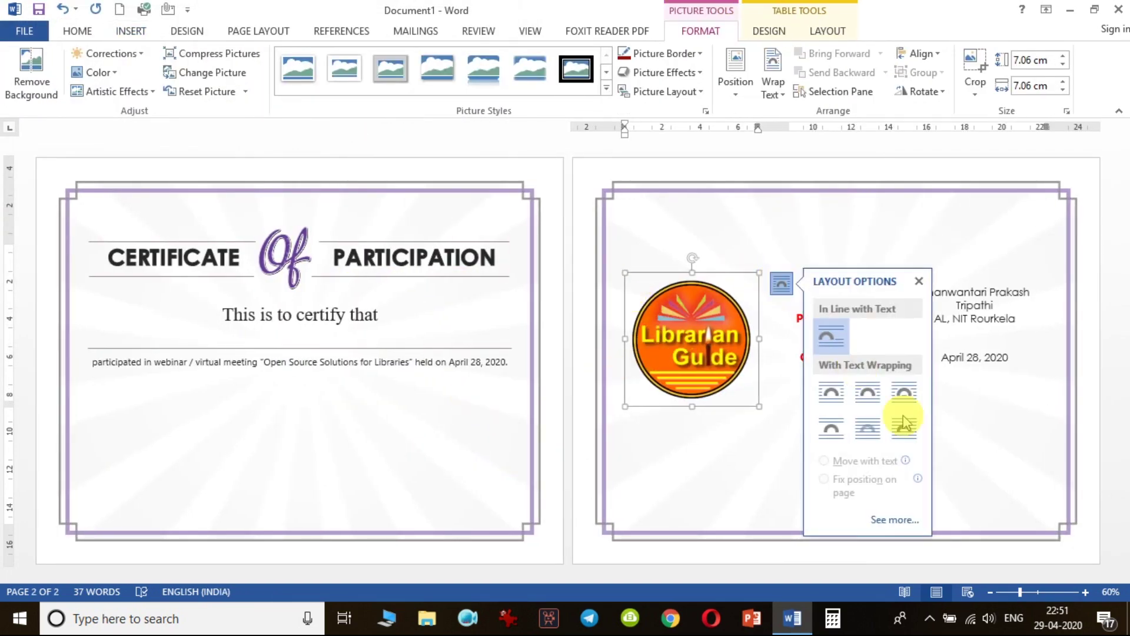
left_click(906, 424)
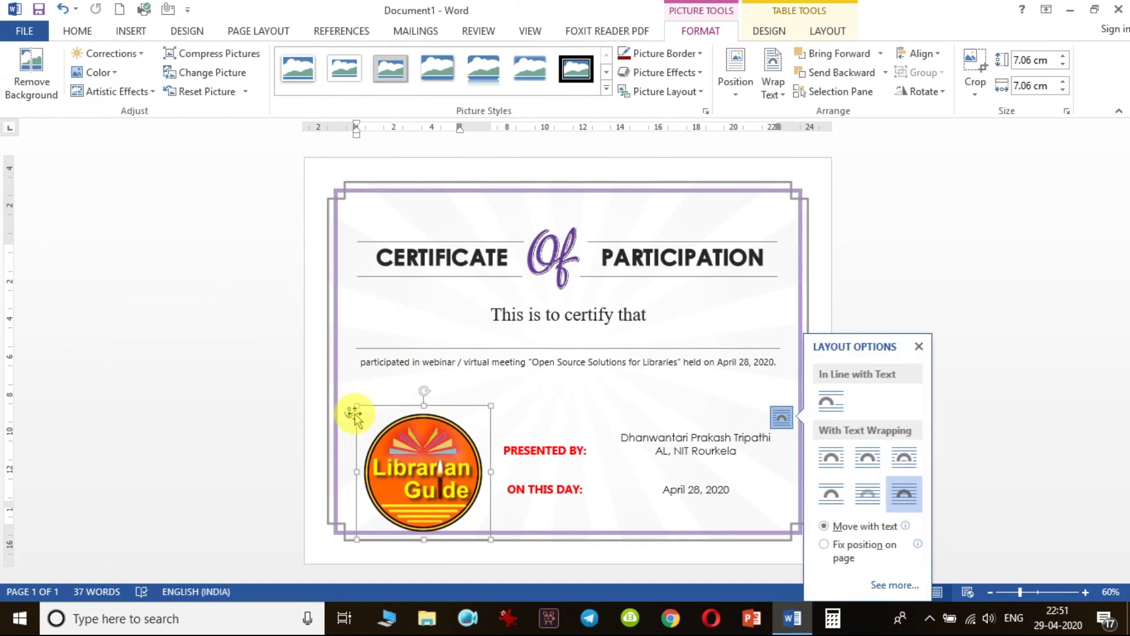
left_click_drag(355, 403, 402, 457)
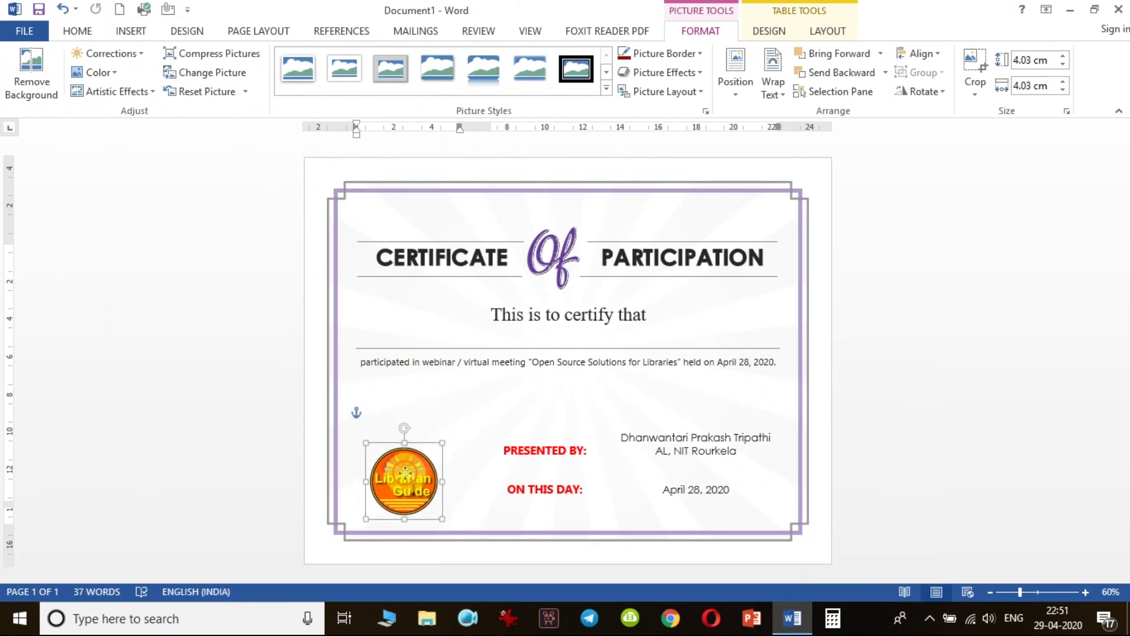
left_click(876, 425)
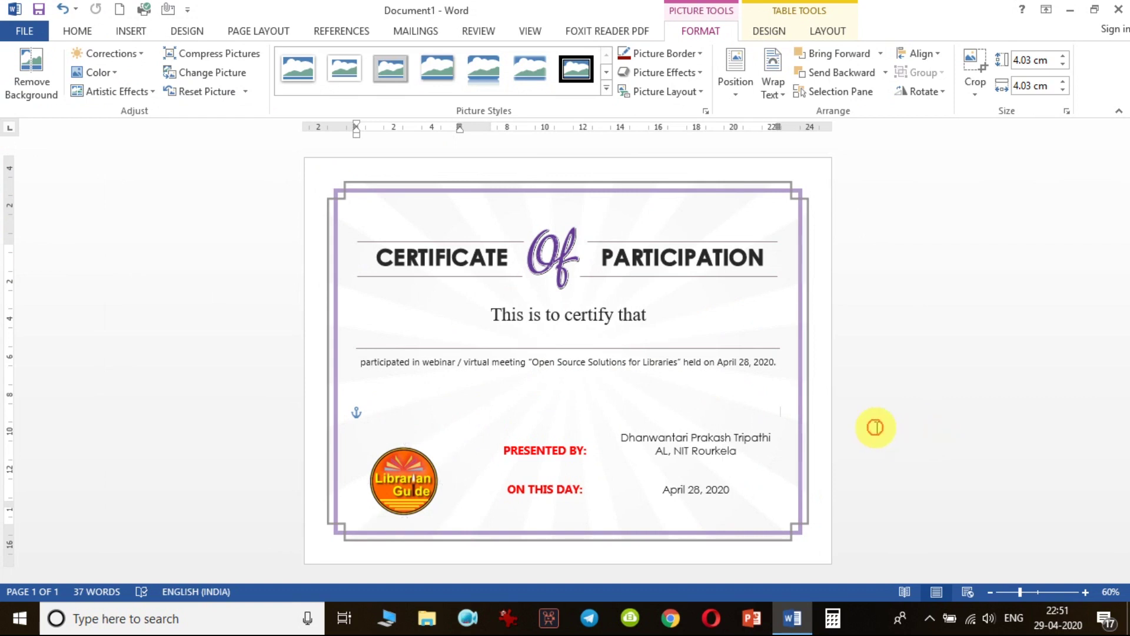
left_click(851, 302)
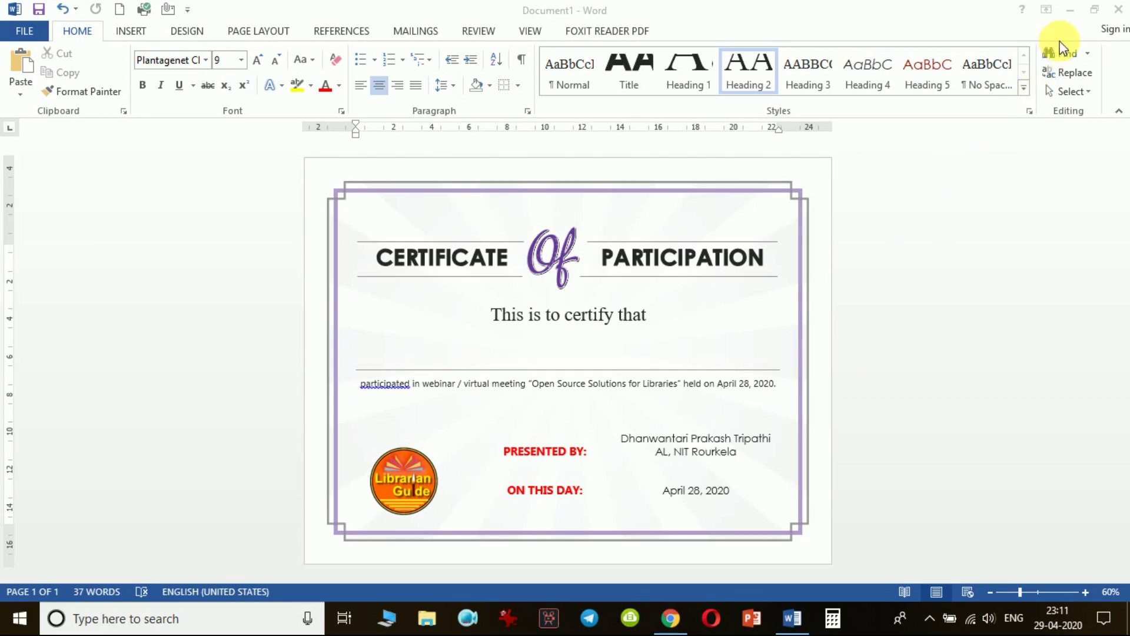
Switch to Excel by opening "How to develop Website with Open Source CMS" from the desktop's VM-3 folder, and select the Name column
left_click(1065, 9)
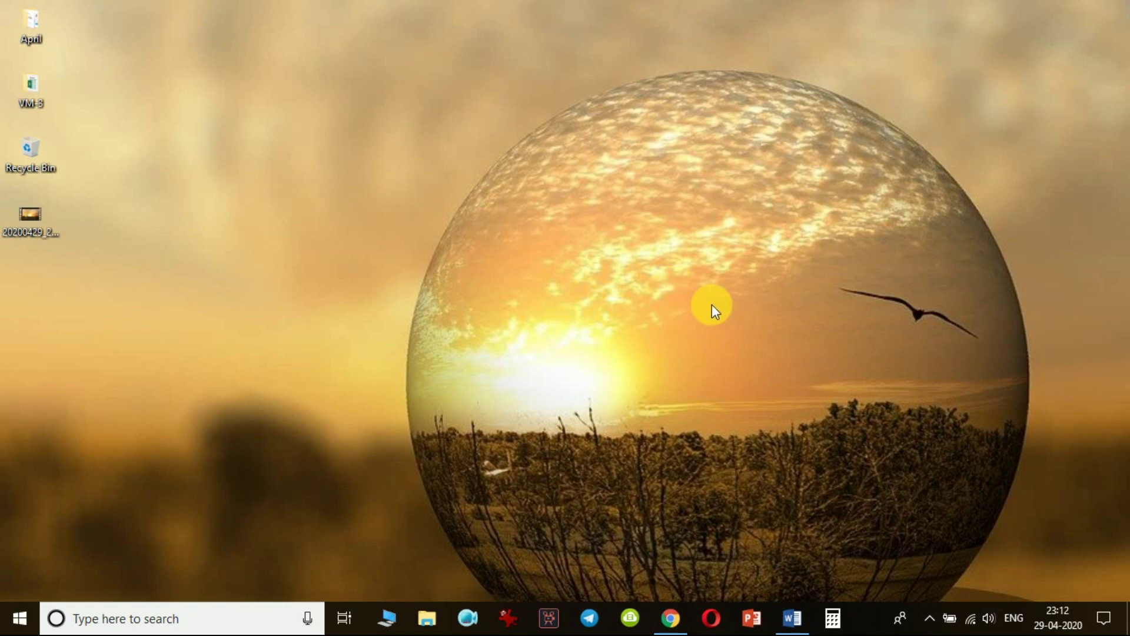
double_click(31, 85)
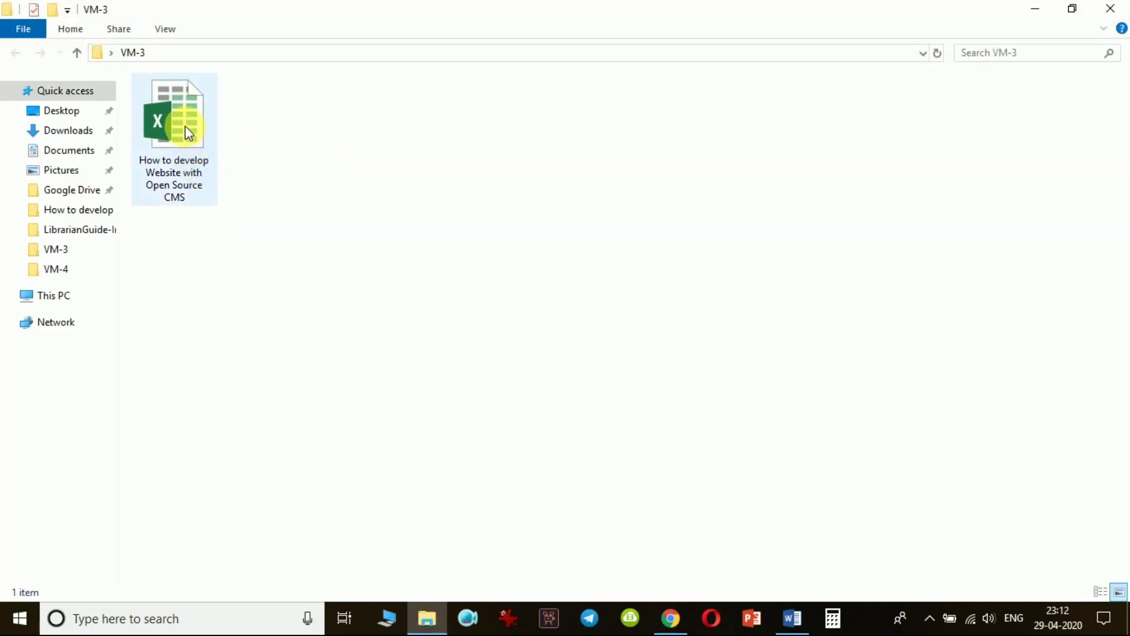
left_click(186, 128)
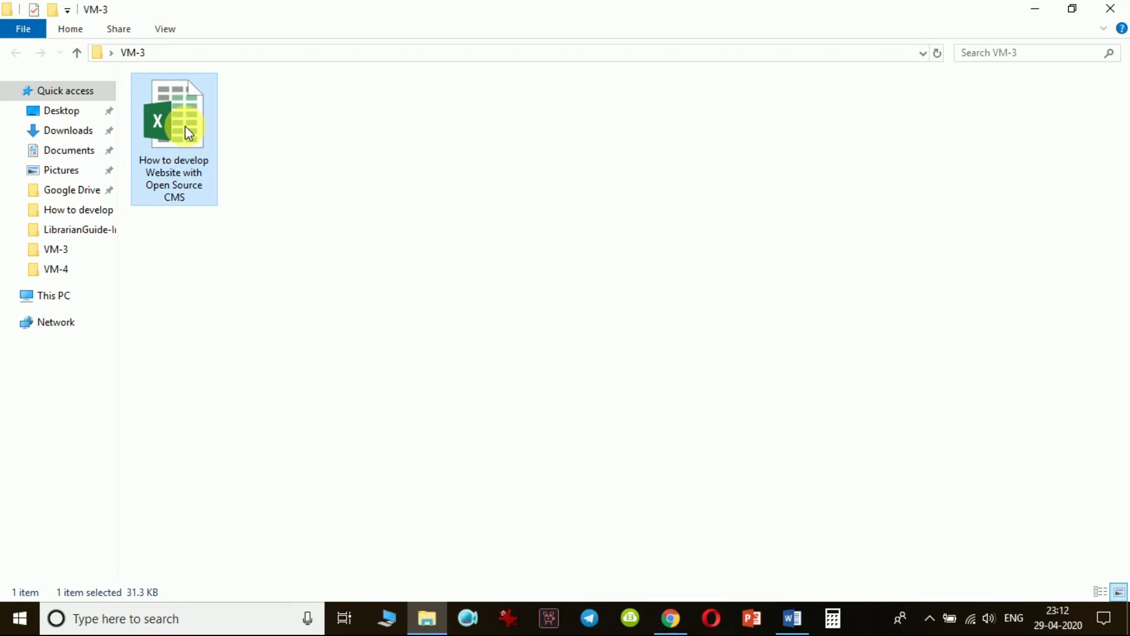
right_click(185, 125)
left_click(225, 140)
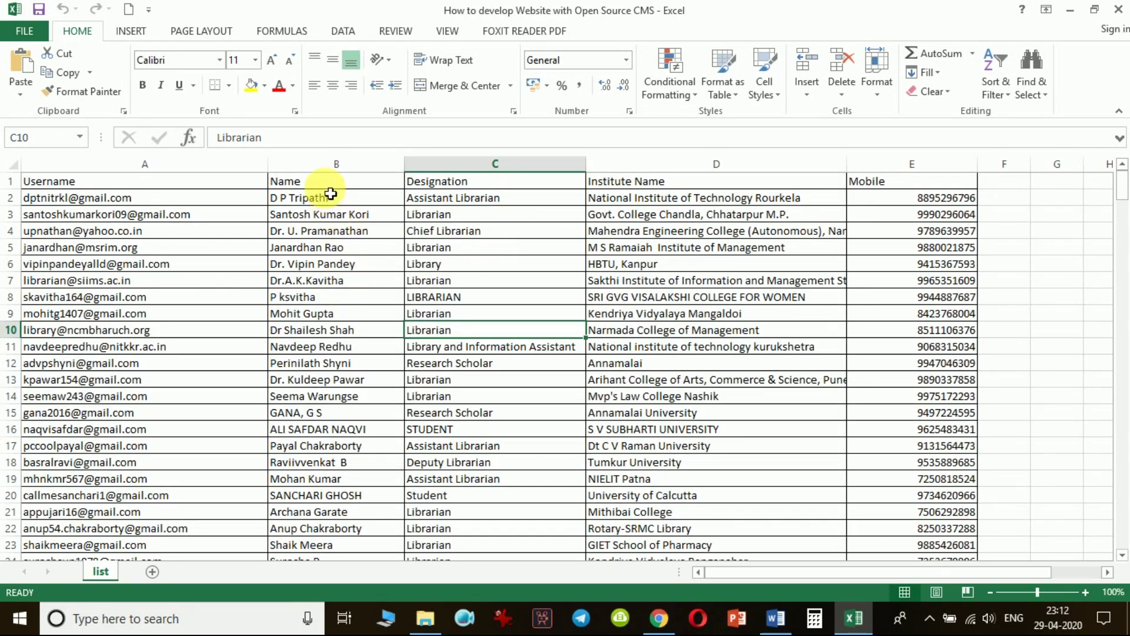
left_click(330, 165)
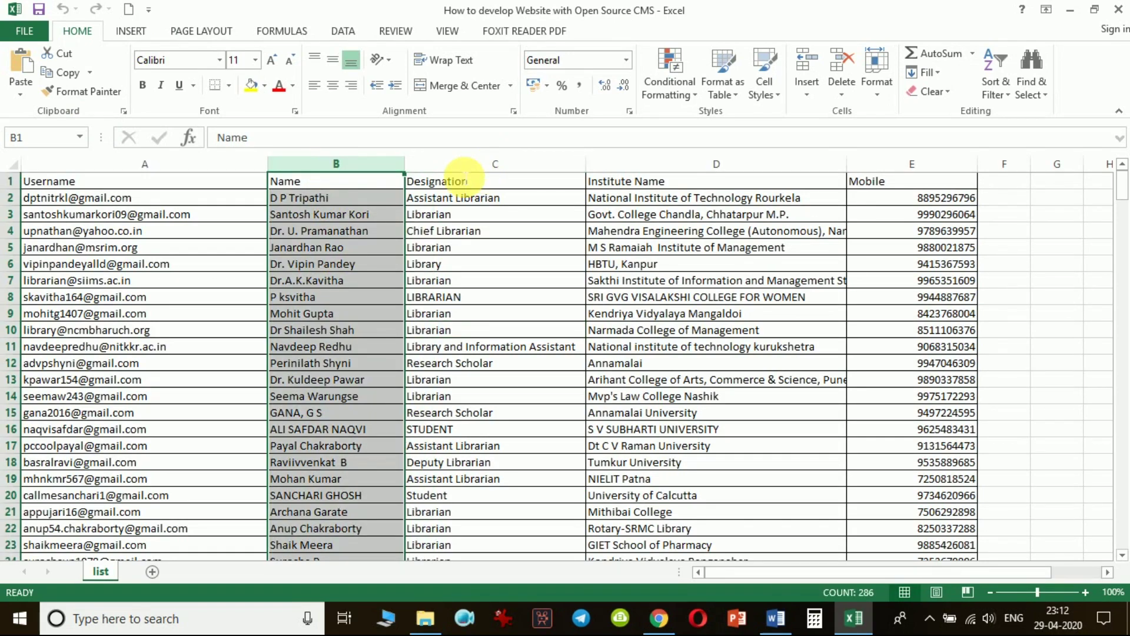
Examine the participant sheet's Name, Designation and Institute Name columns one by one and as a combined selection
left_click(737, 466)
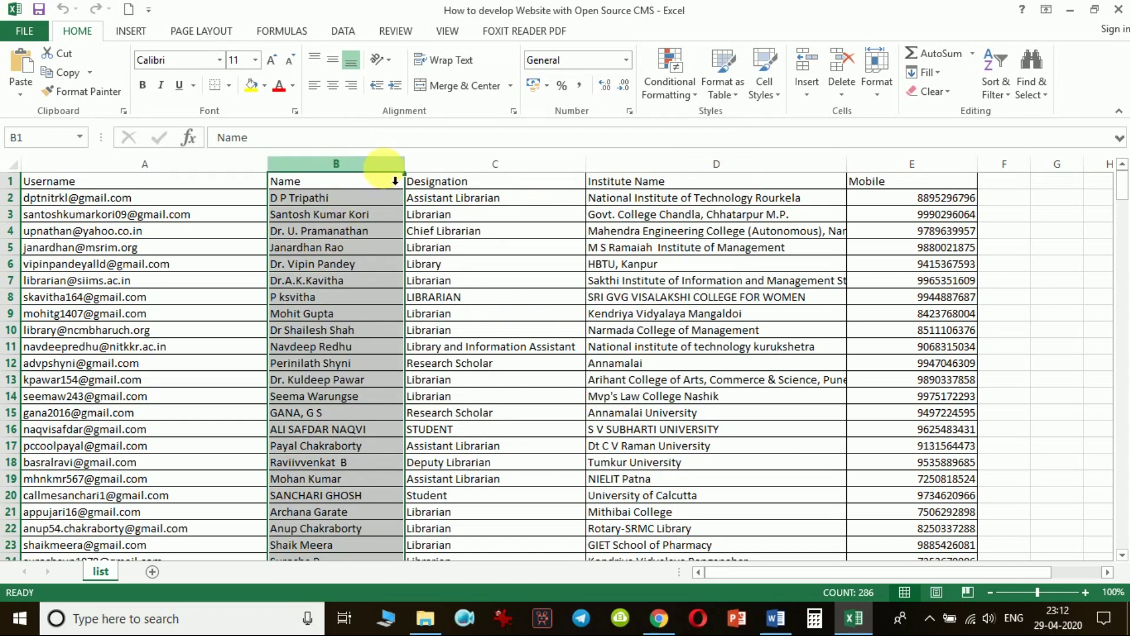
left_click(505, 164)
left_click(716, 165)
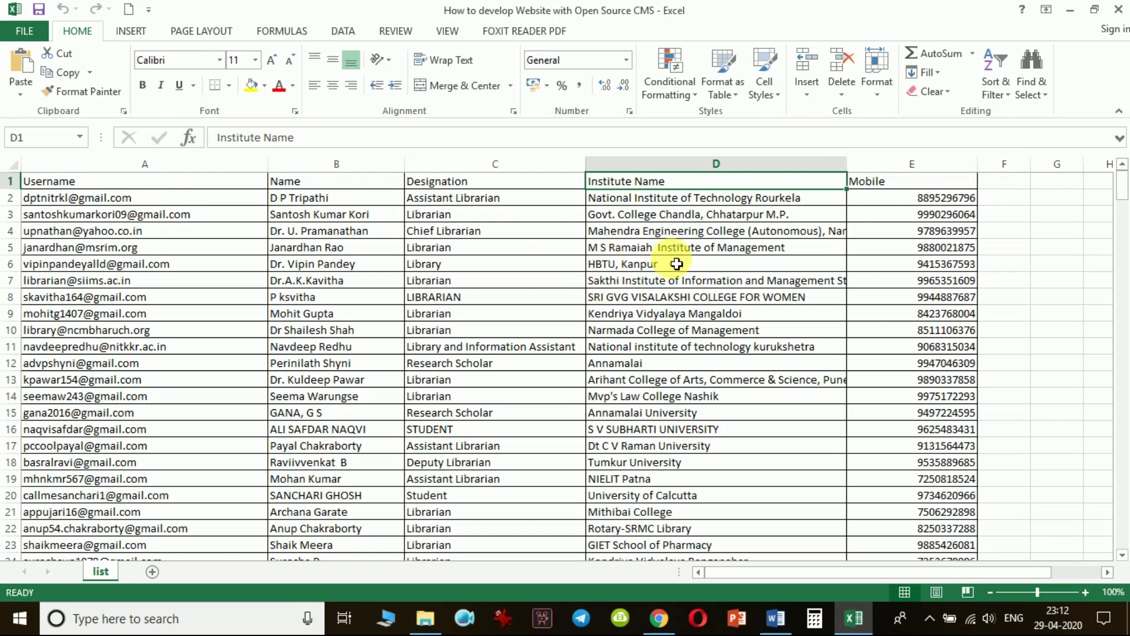
left_click(324, 168)
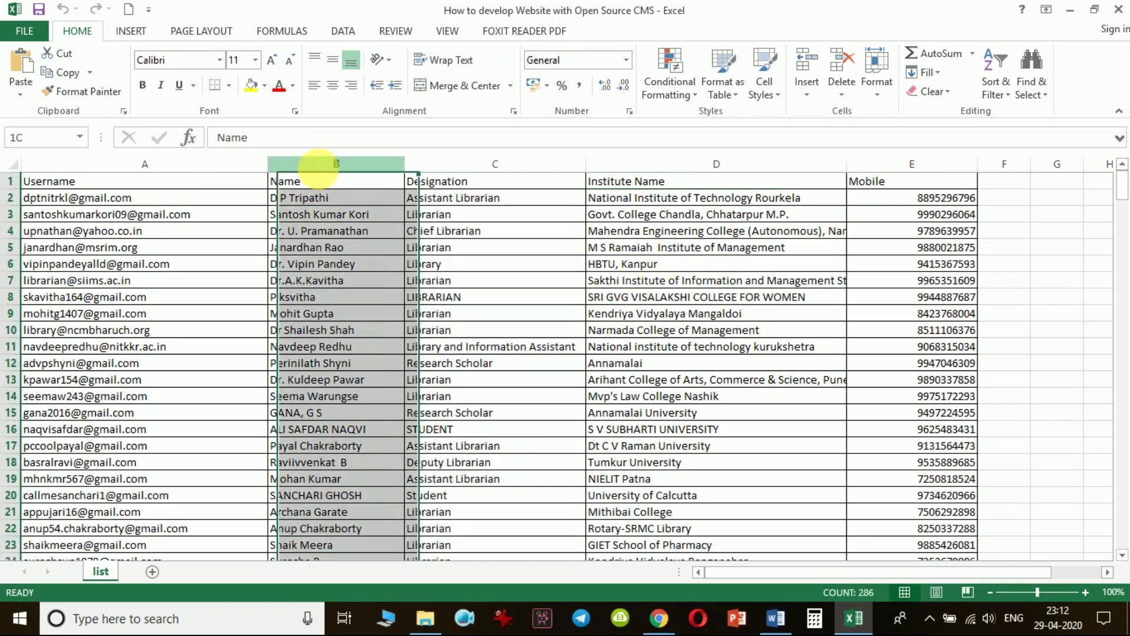
left_click(483, 163)
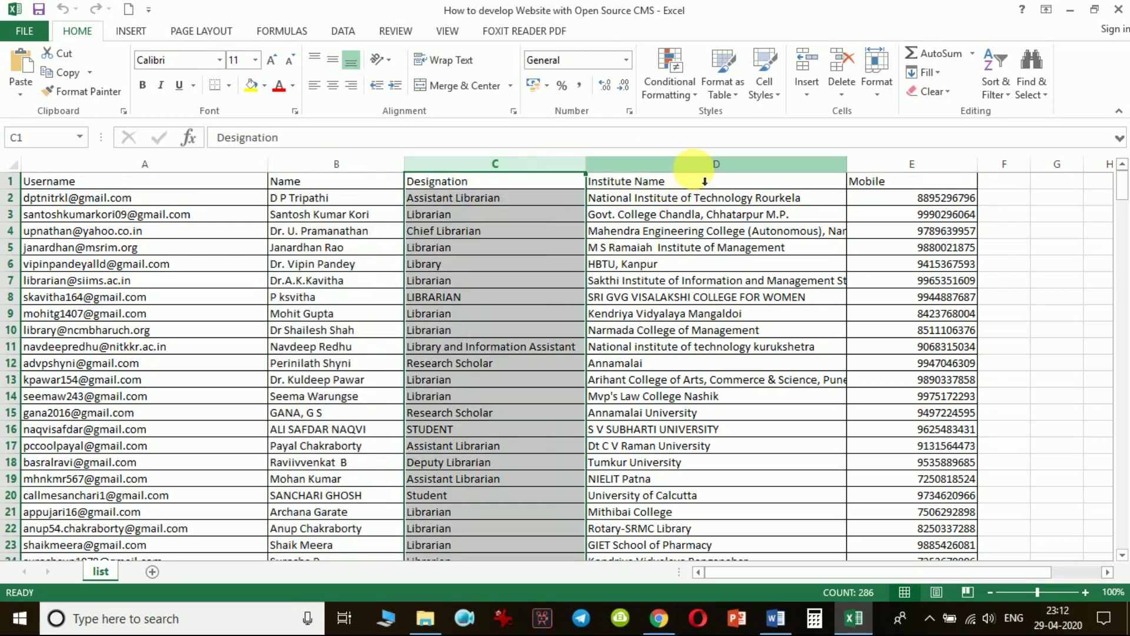
left_click(694, 166)
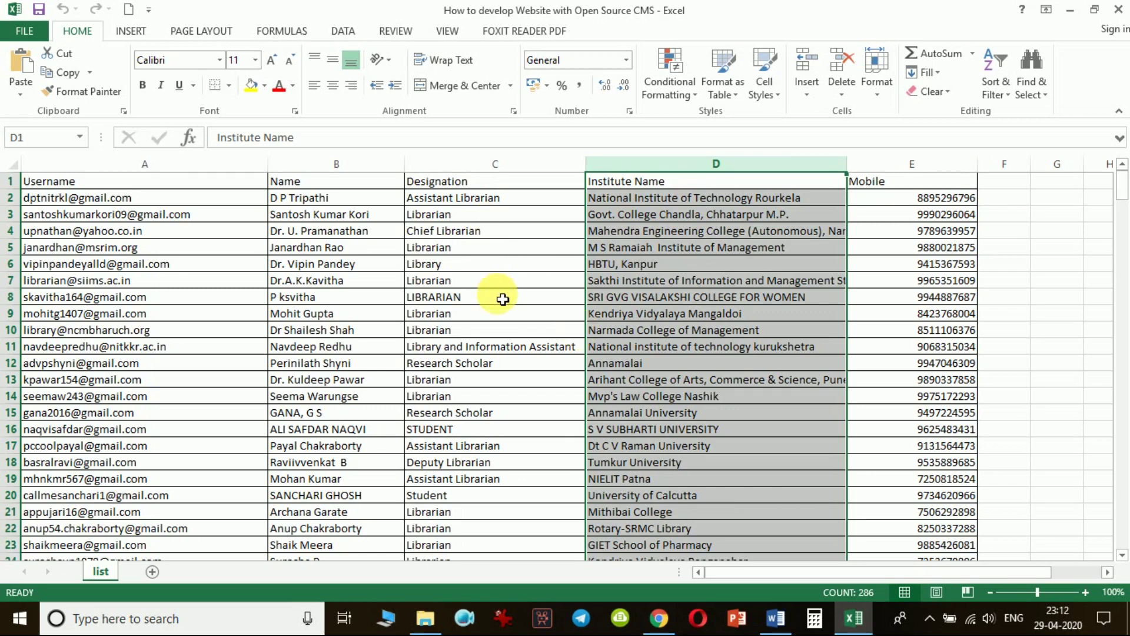
left_click(361, 166)
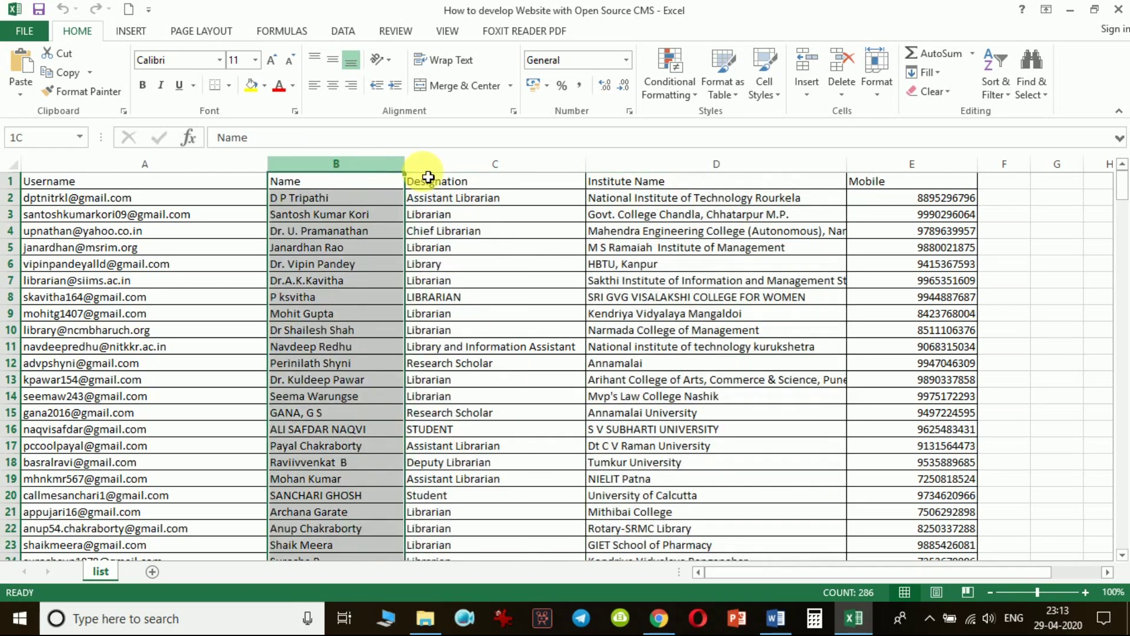
left_click_drag(428, 176, 669, 181)
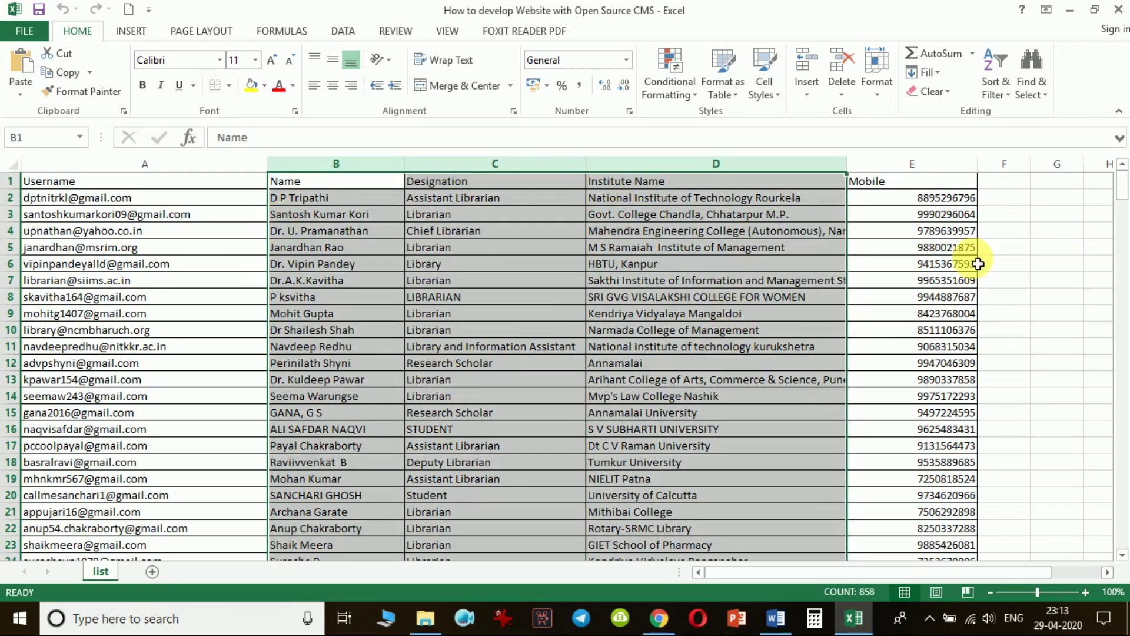
Close the participant workbook and the VM-3 folder window, and switch to the certificate document in Word
left_click(1117, 13)
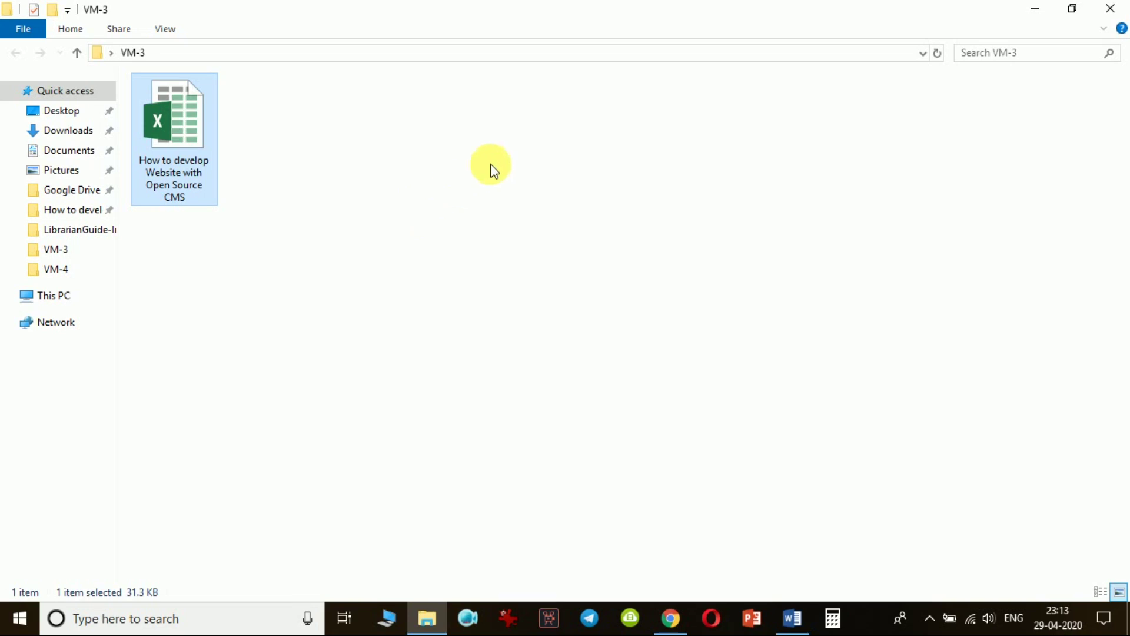
left_click(1123, 7)
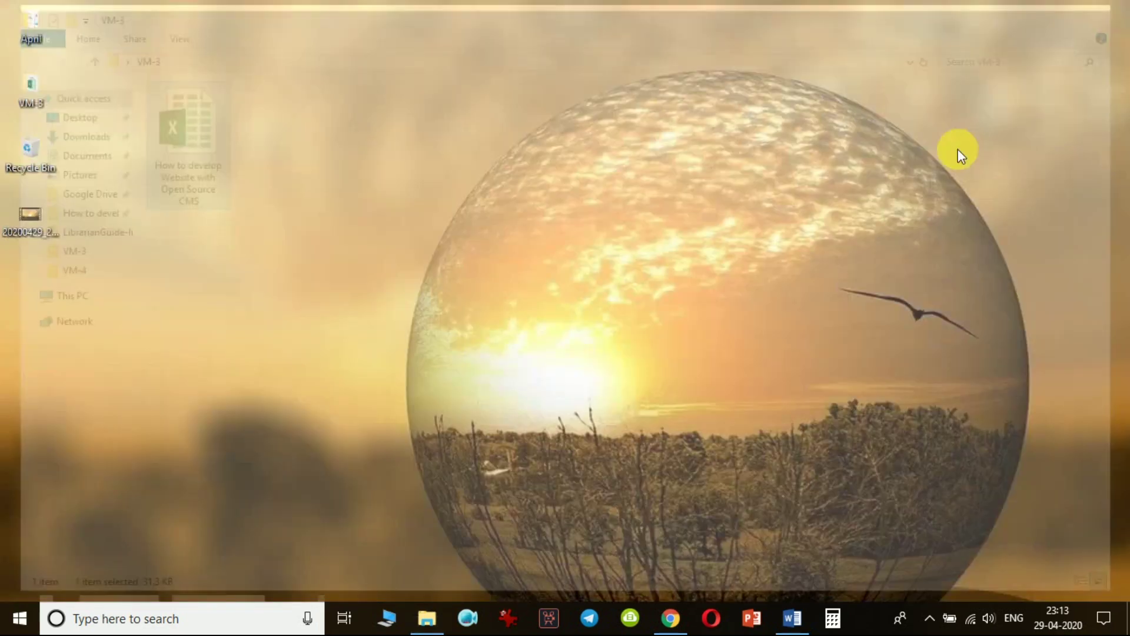
left_click(789, 615)
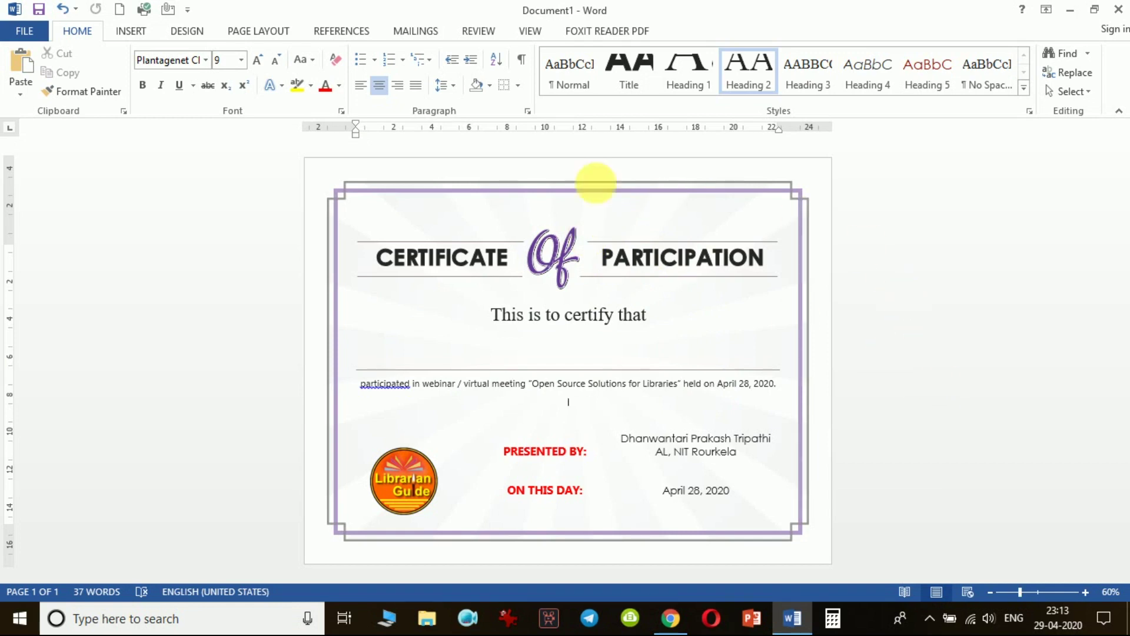
Start the Step-by-Step Mail Merge Wizard for Letters using the current document, and advance to recipient selection
left_click(427, 33)
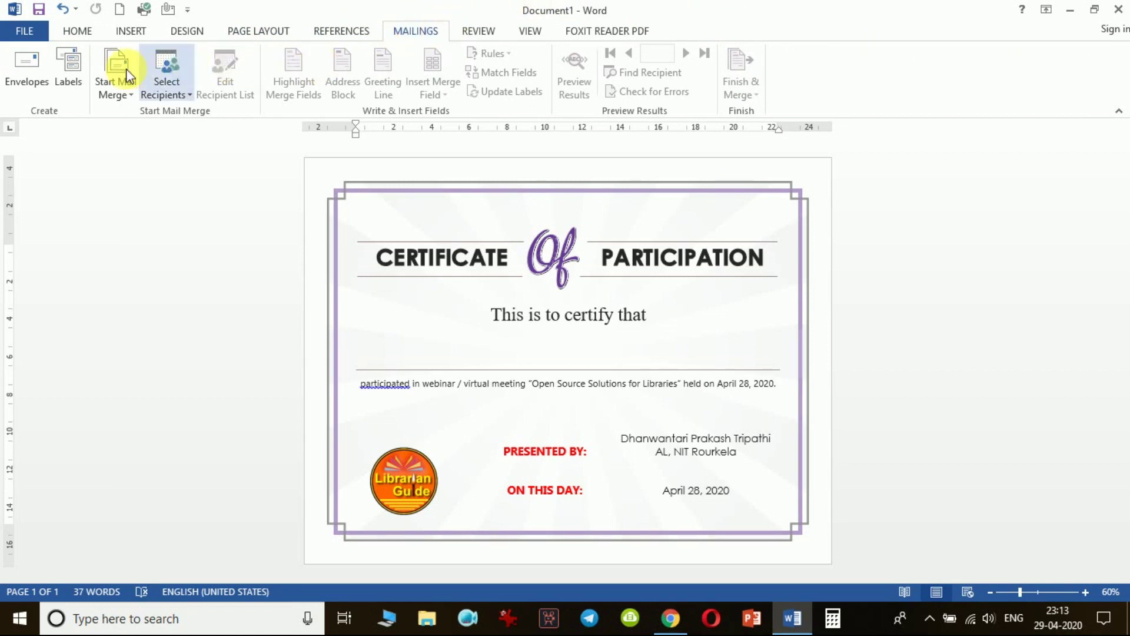
left_click(131, 101)
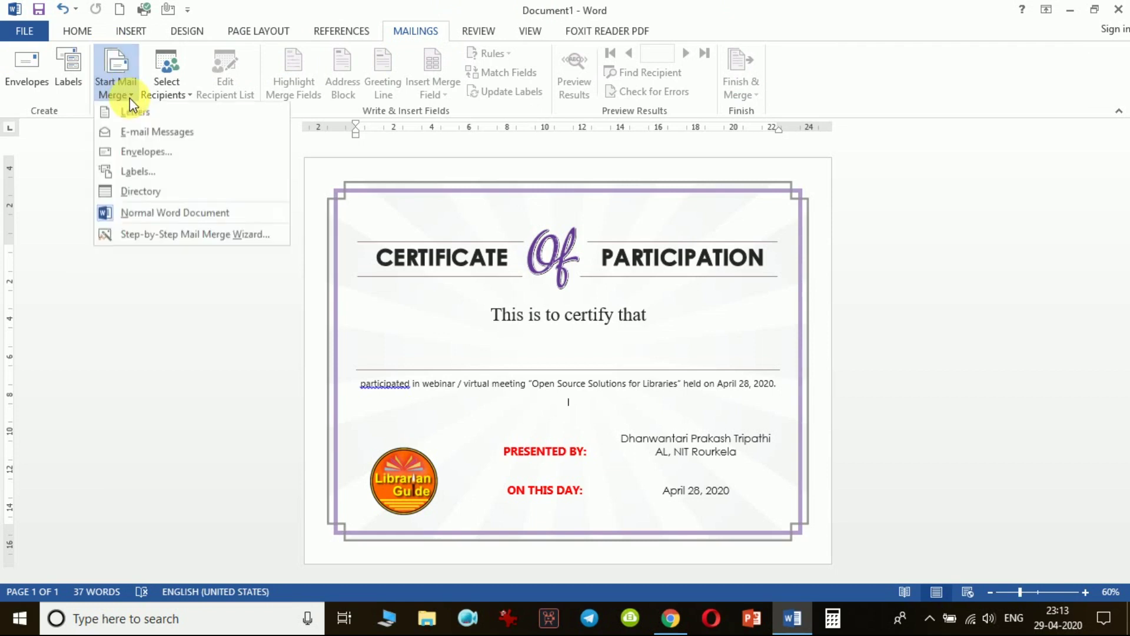
left_click(214, 235)
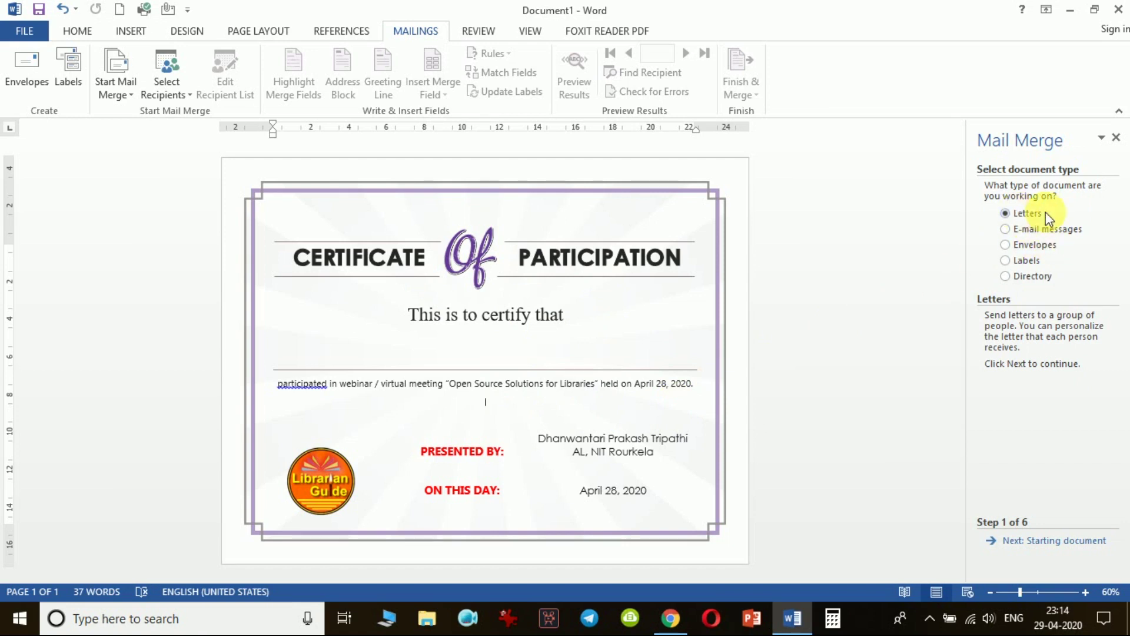
left_click(1063, 541)
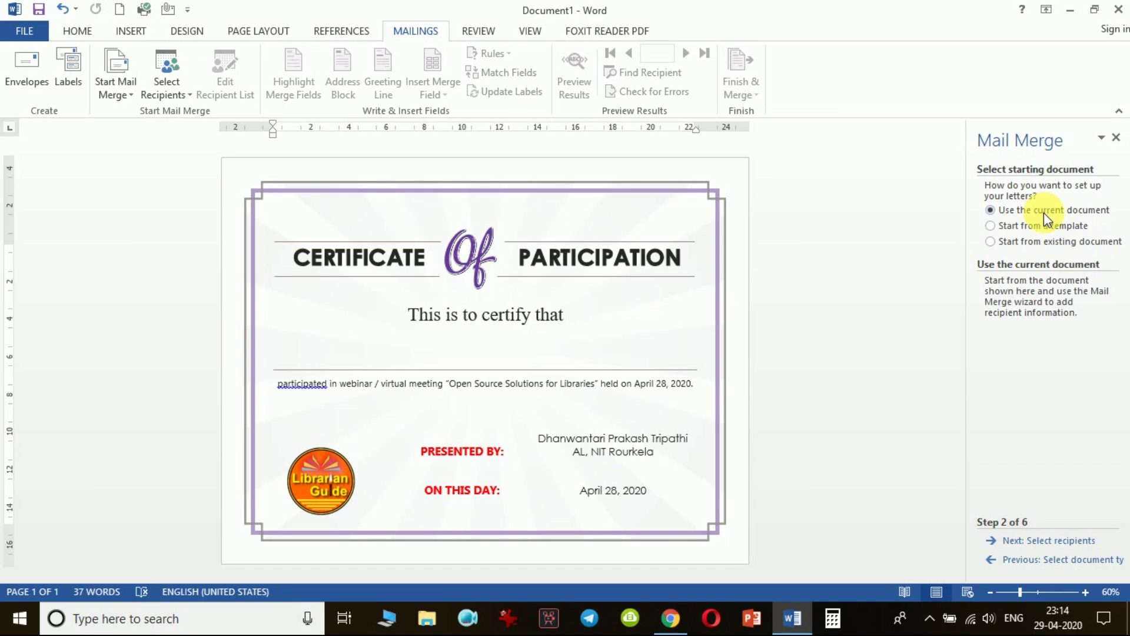
left_click(1080, 542)
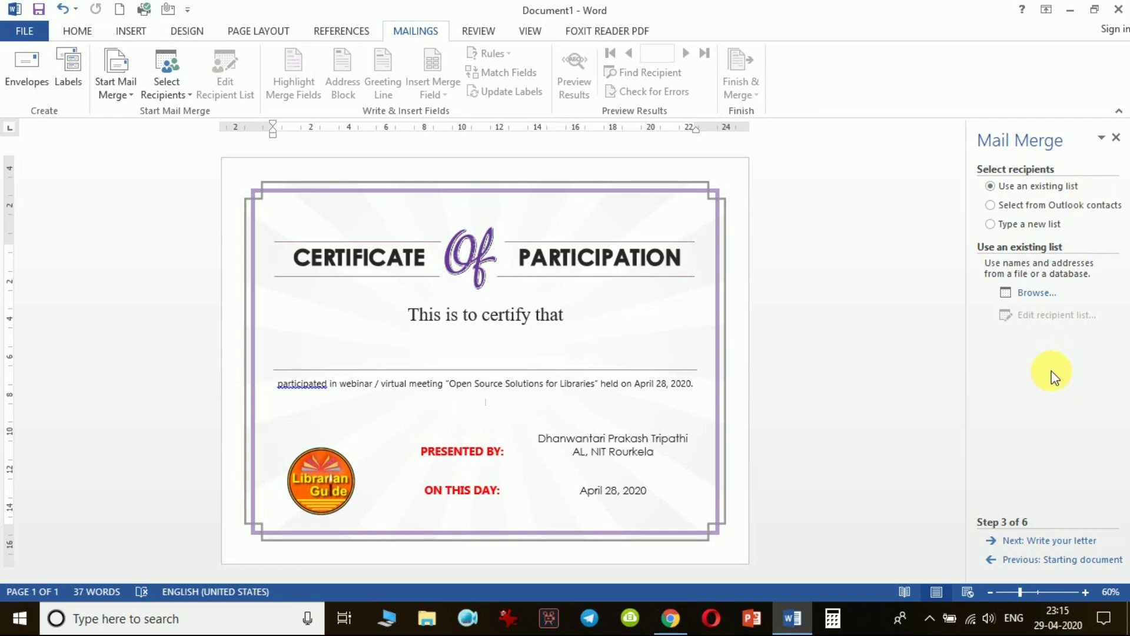
Load the list$ table of "How to develop Website with Open Source CMS" from the desktop's VM-3 folder as recipients, with column headers and all entries included
left_click(1037, 294)
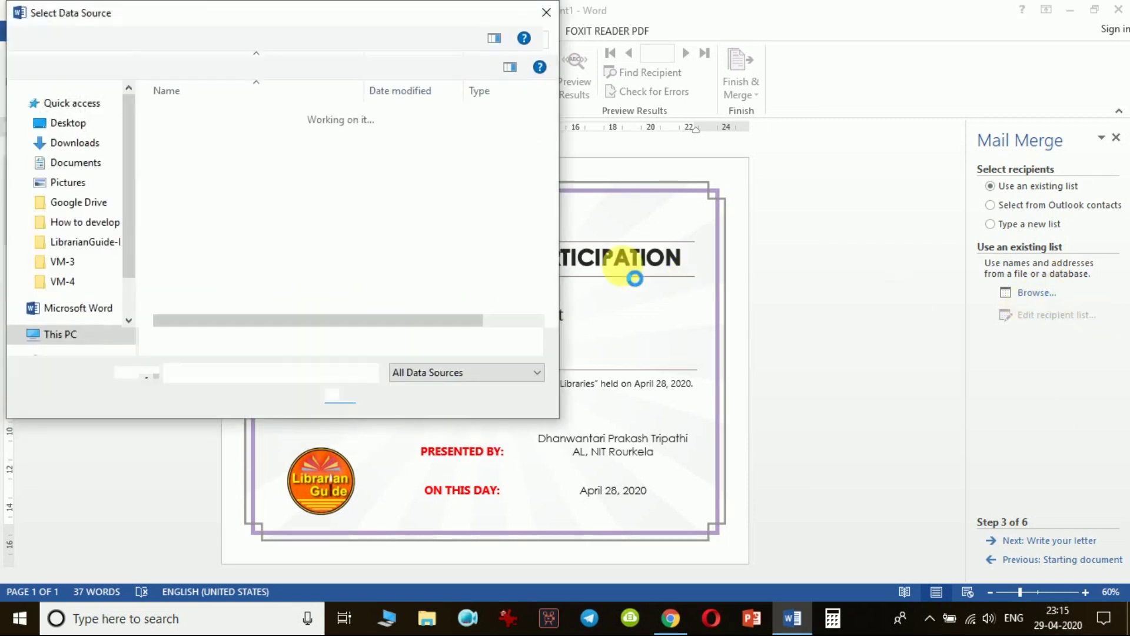
left_click(70, 122)
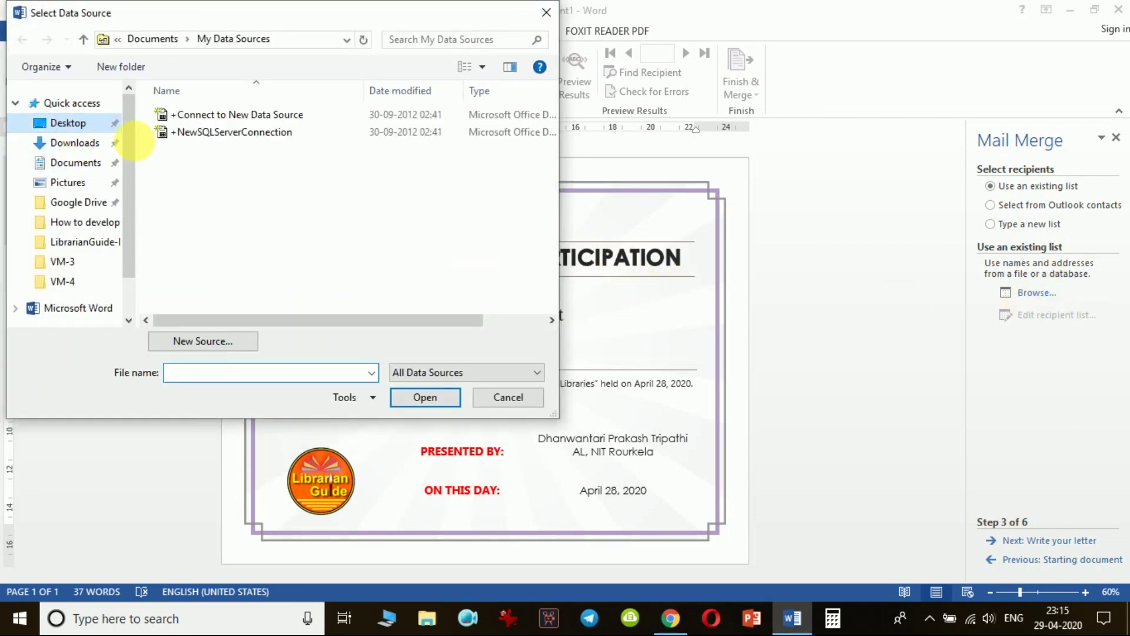
double_click(206, 148)
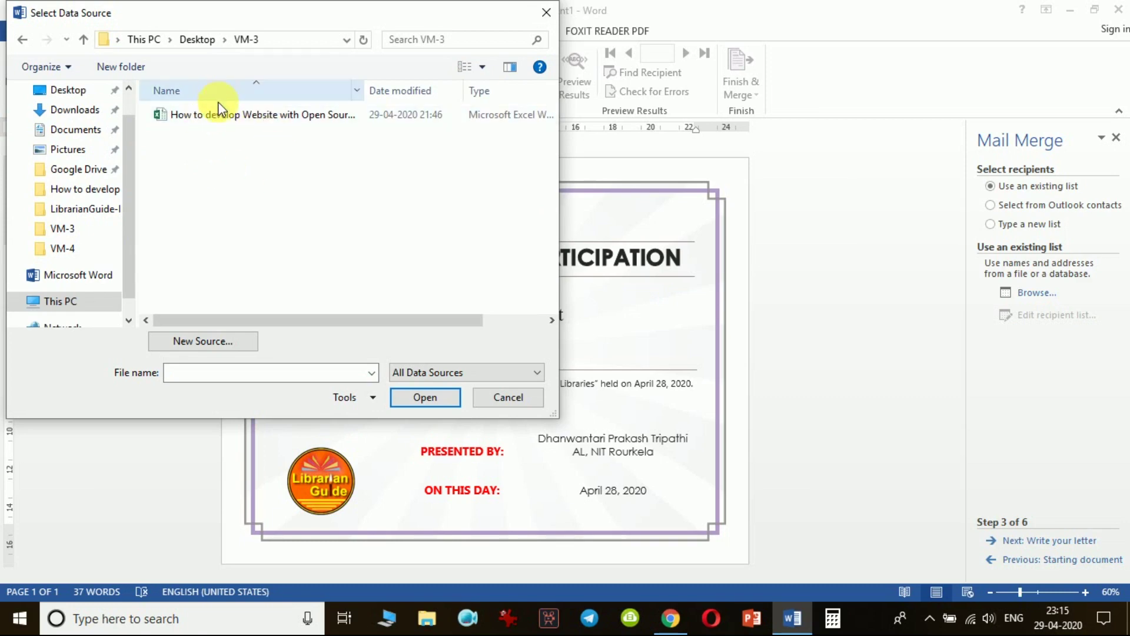
left_click(194, 117)
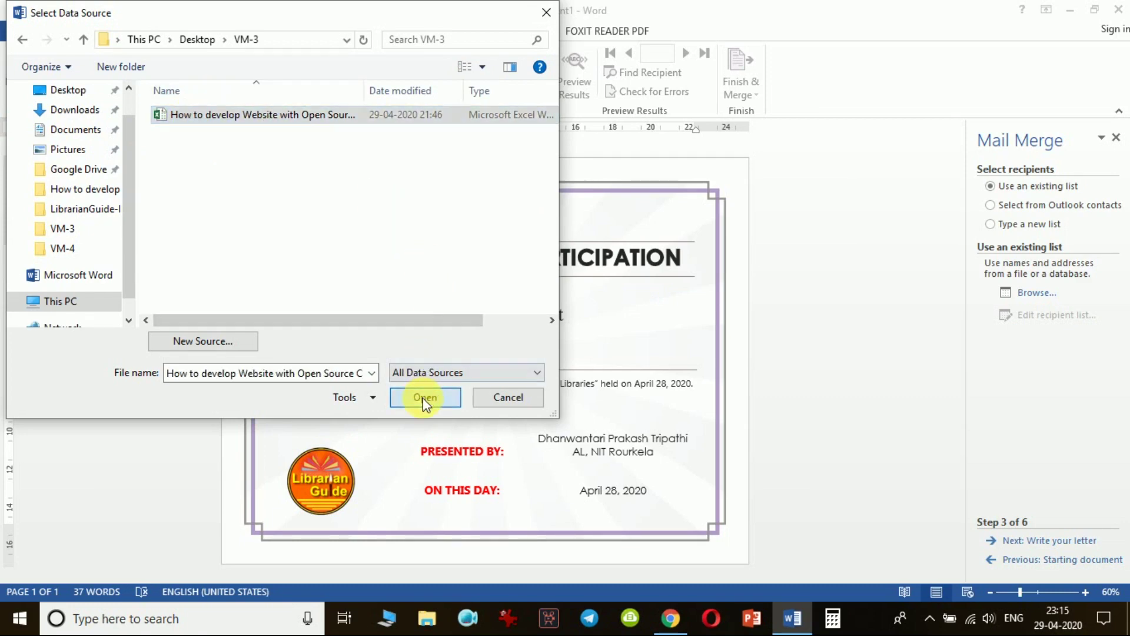
left_click(424, 397)
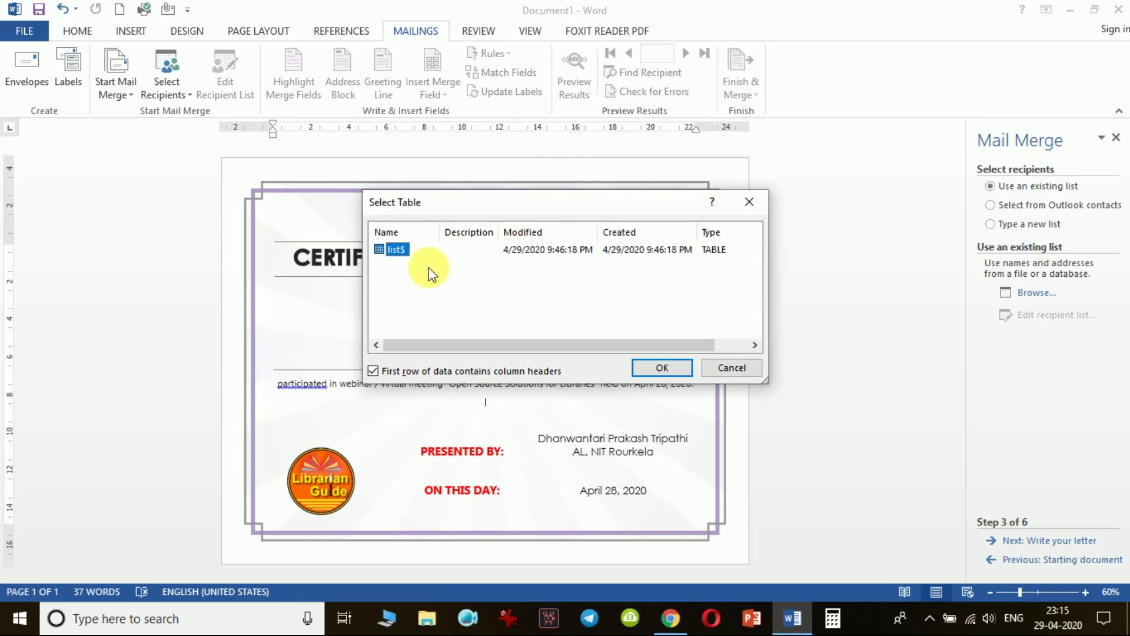
left_click(661, 369)
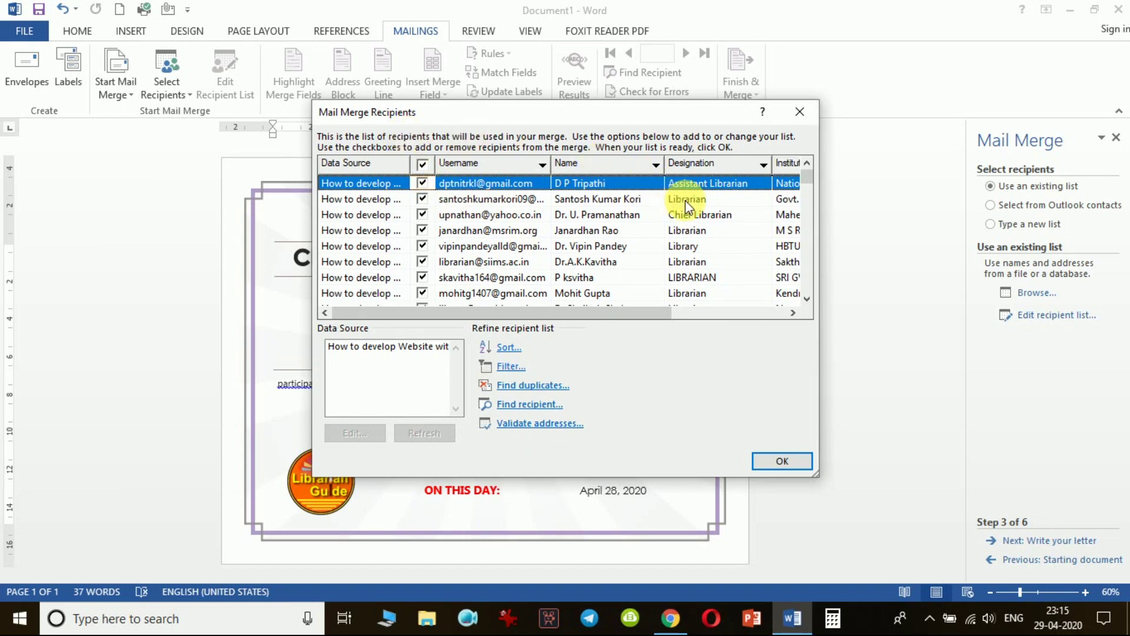
left_click_drag(626, 307, 484, 297)
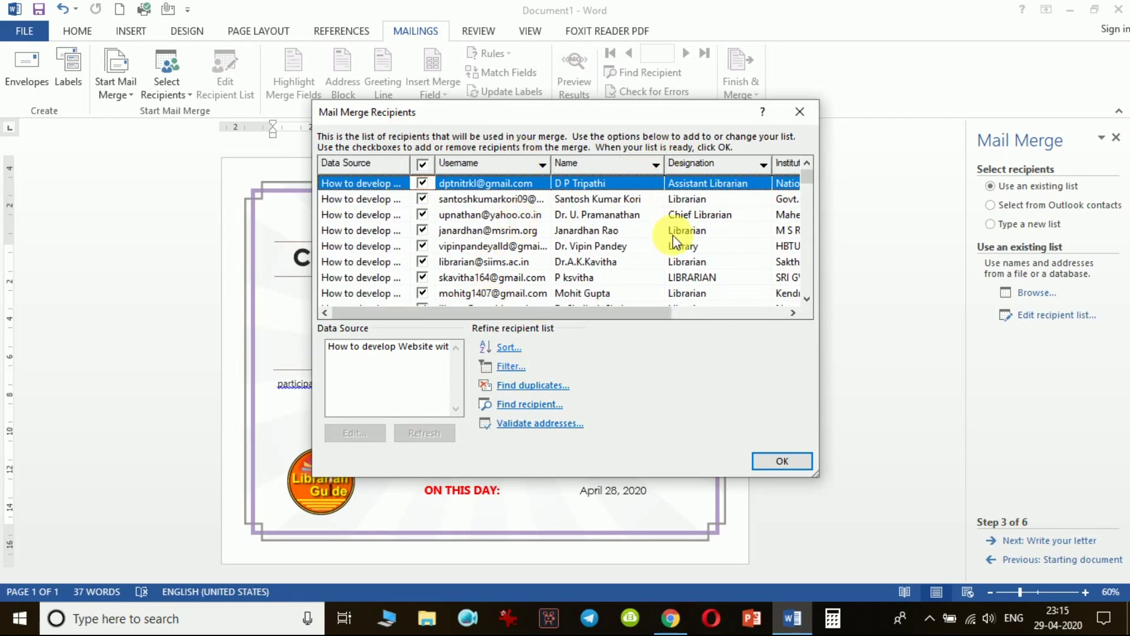
left_click(786, 460)
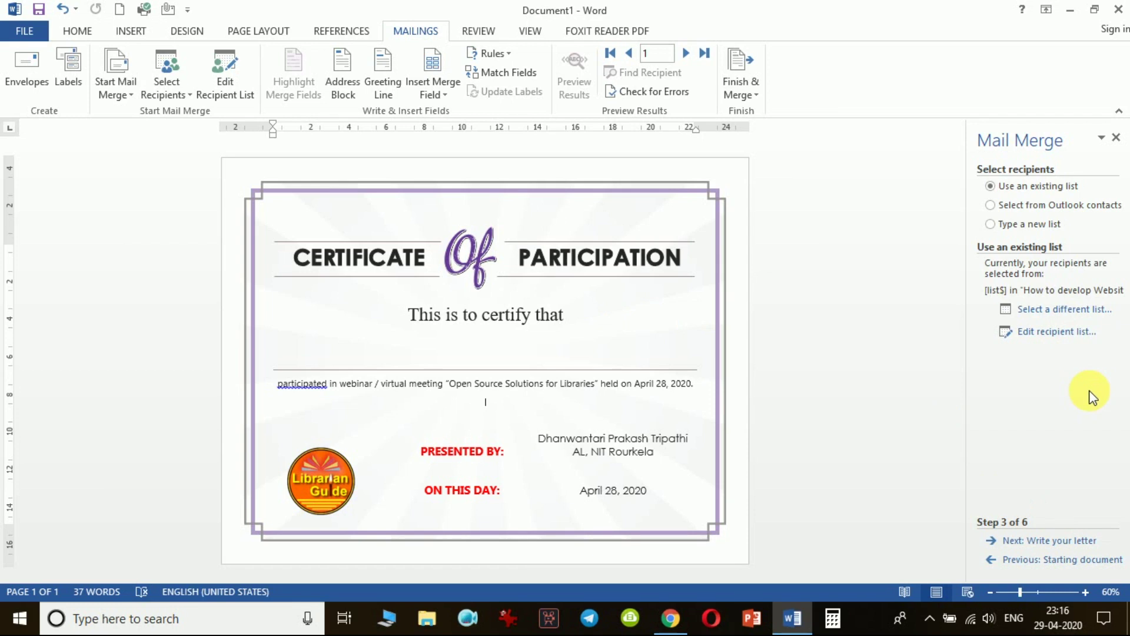
Advance to writing the letter and insert the comma-separated merge fields Name_, Designation and Institute_Name_ below "This is to certify that"
left_click(1069, 545)
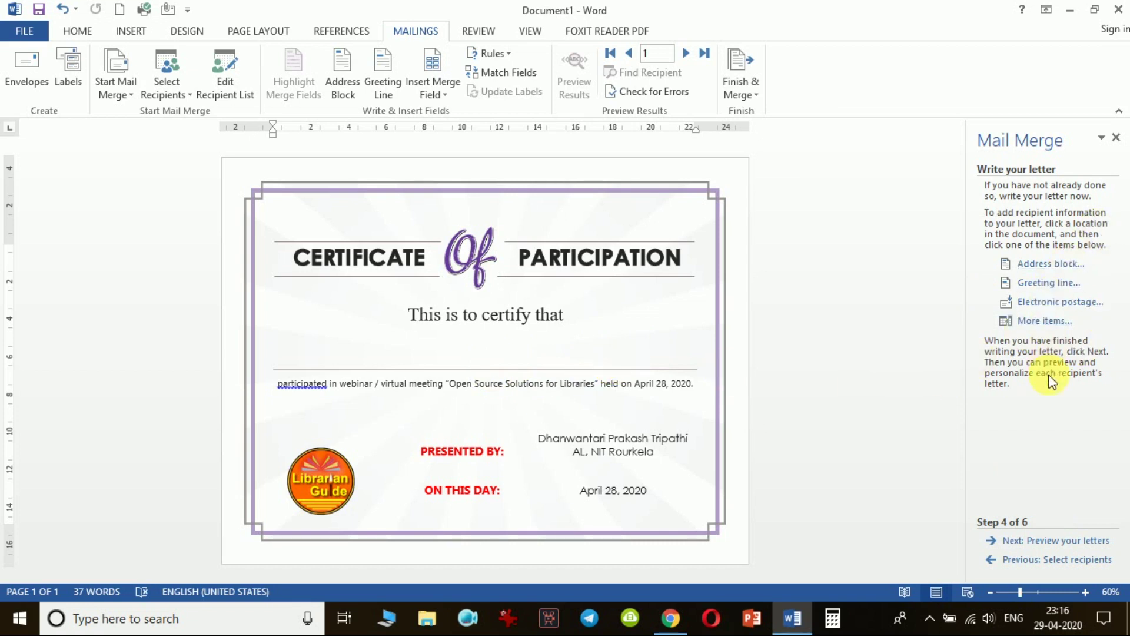
left_click(450, 96)
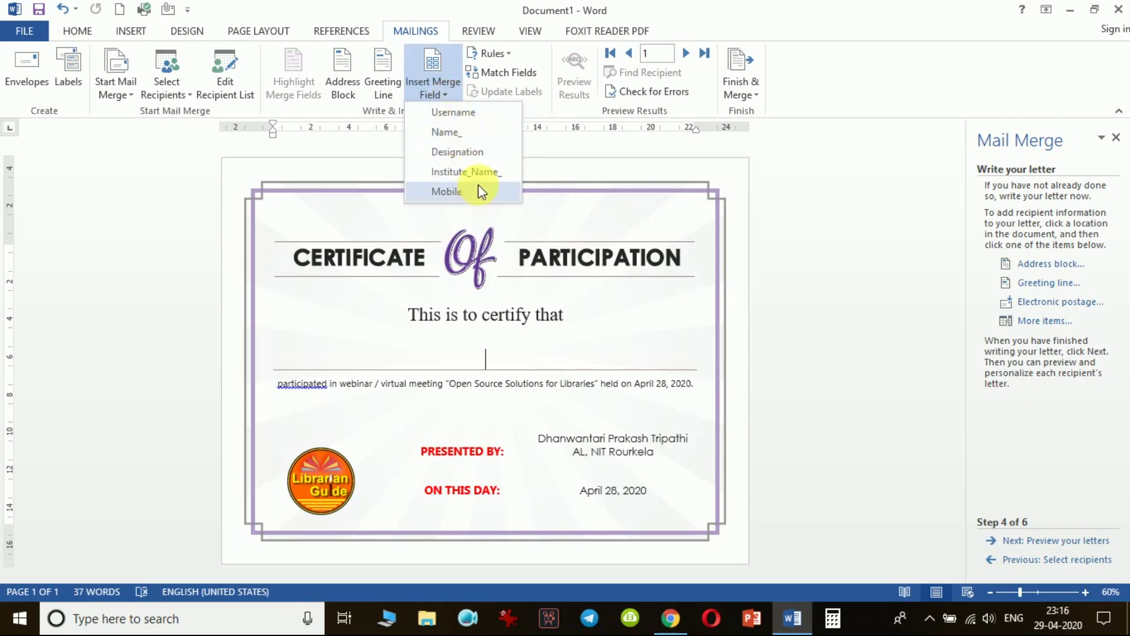
left_click(471, 134)
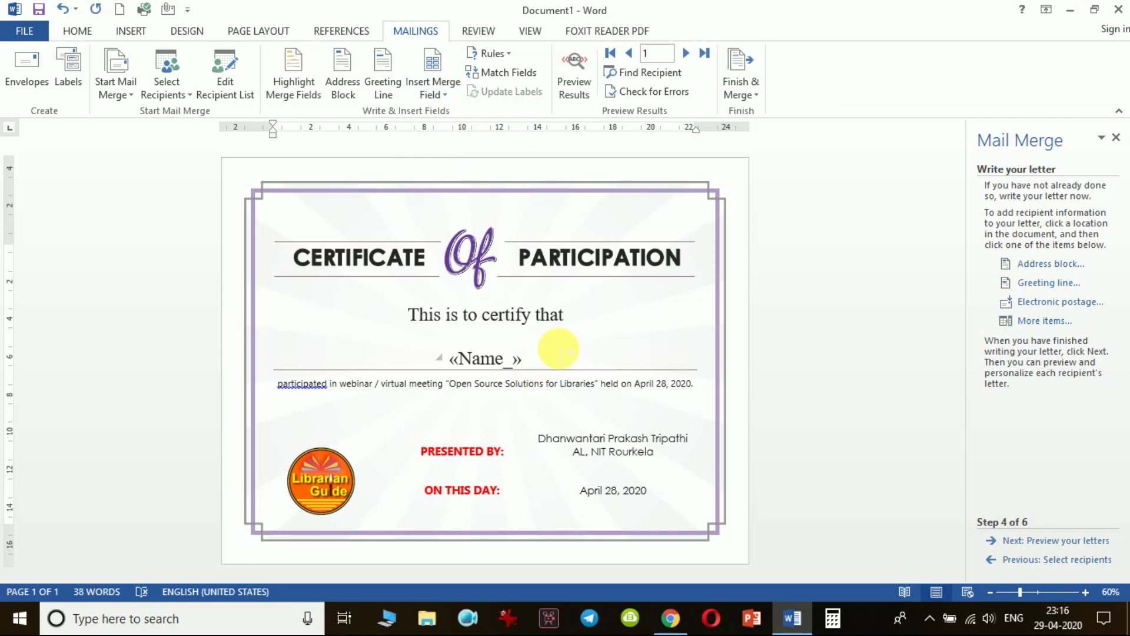
type(",")
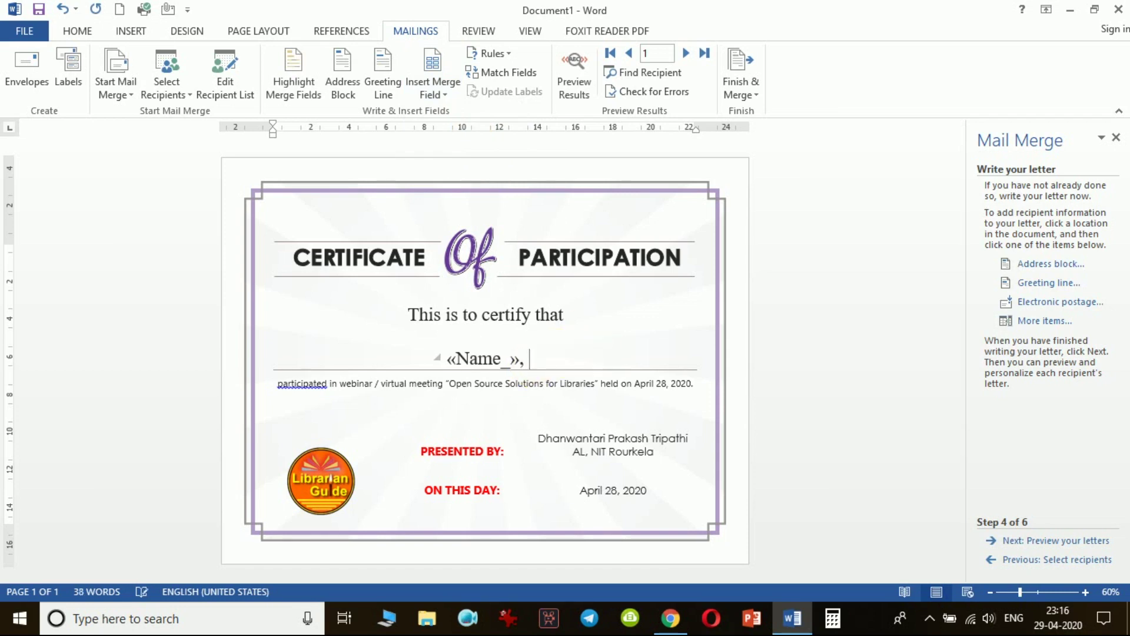
left_click(446, 103)
left_click(461, 149)
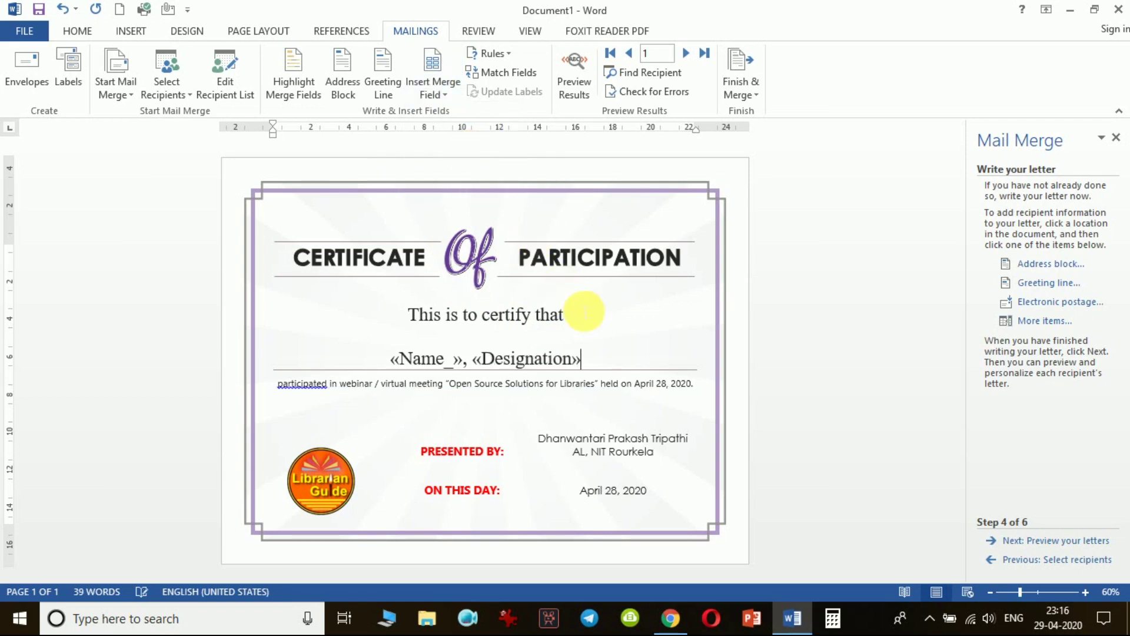
type(",")
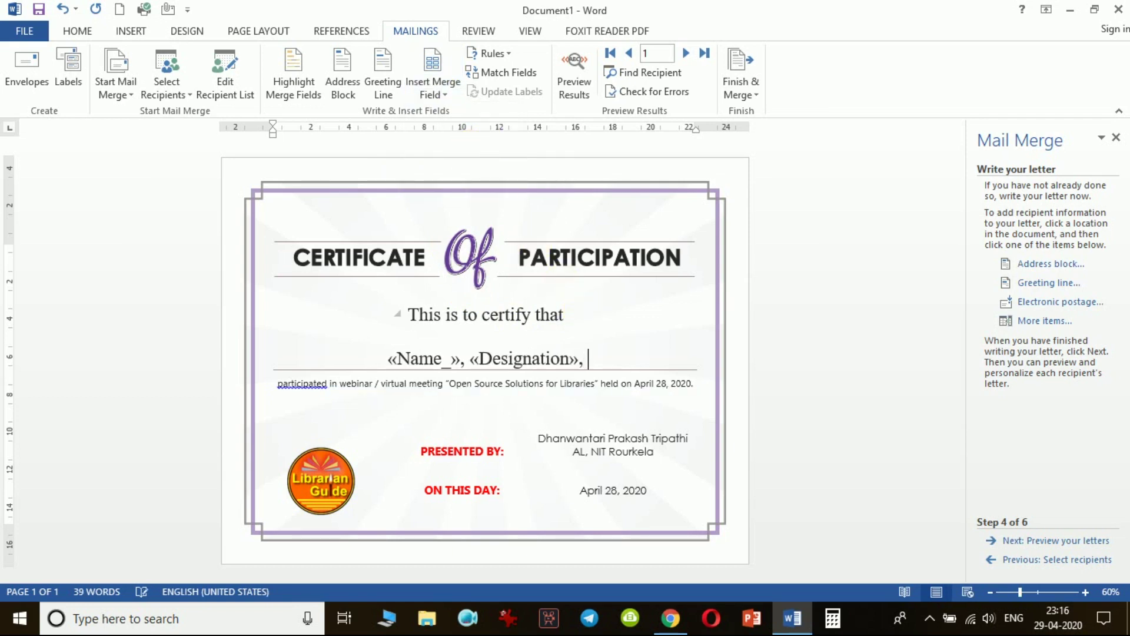
left_click(450, 97)
left_click(478, 171)
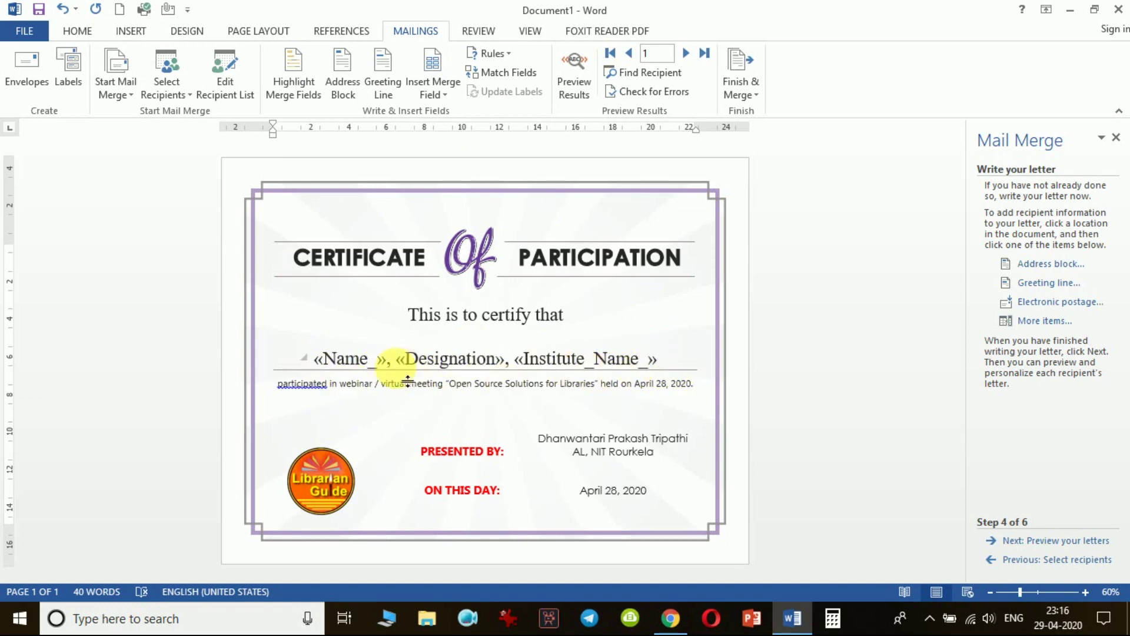
Colour the whole line of name, designation and institute merge fields with the blue theme colour
left_click(325, 360)
left_click_drag(325, 360, 686, 360)
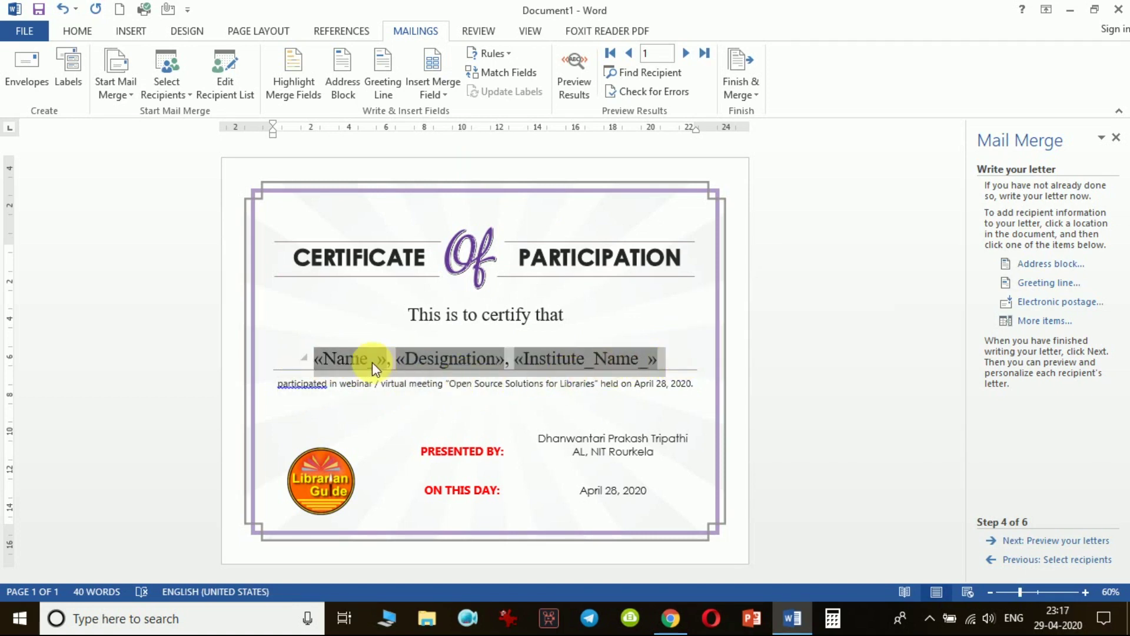
left_click(76, 33)
left_click(339, 87)
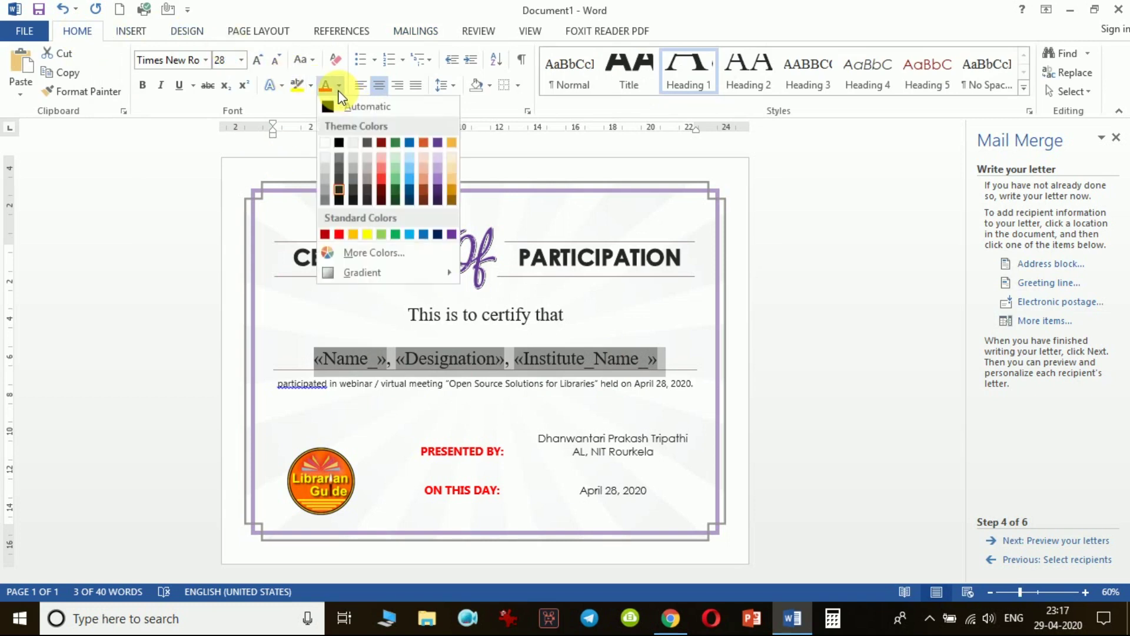
left_click(409, 147)
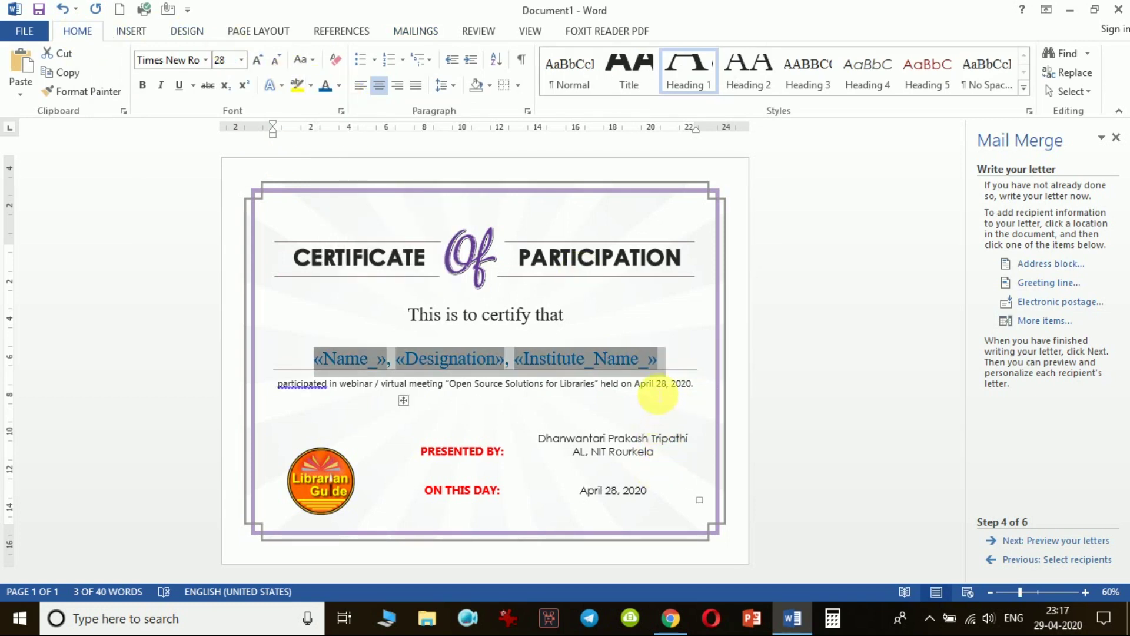
left_click(655, 388)
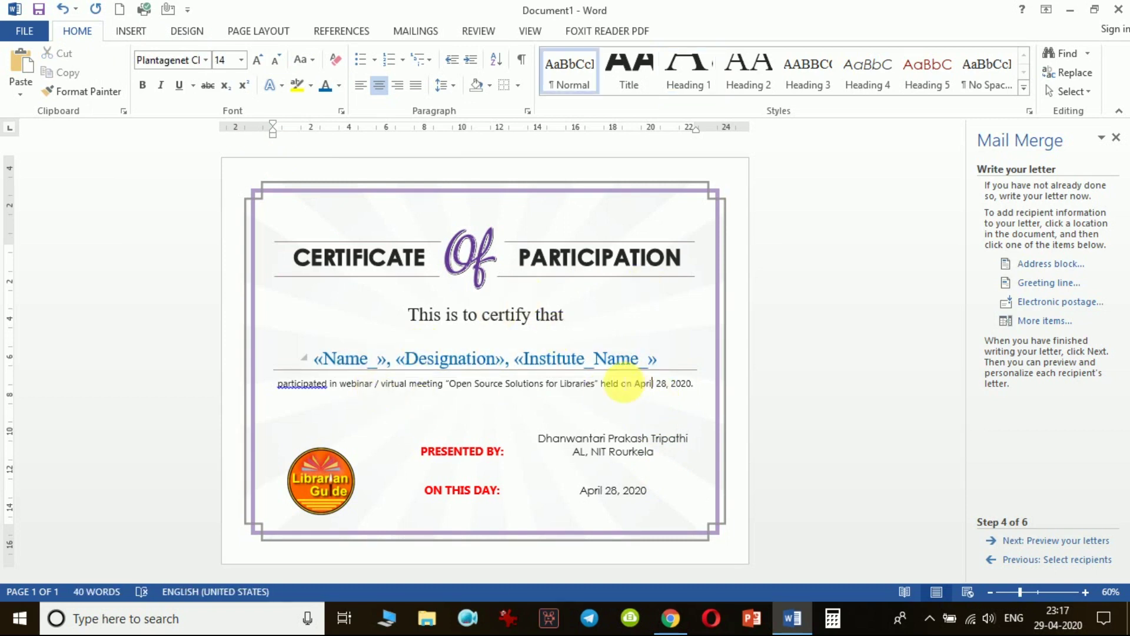
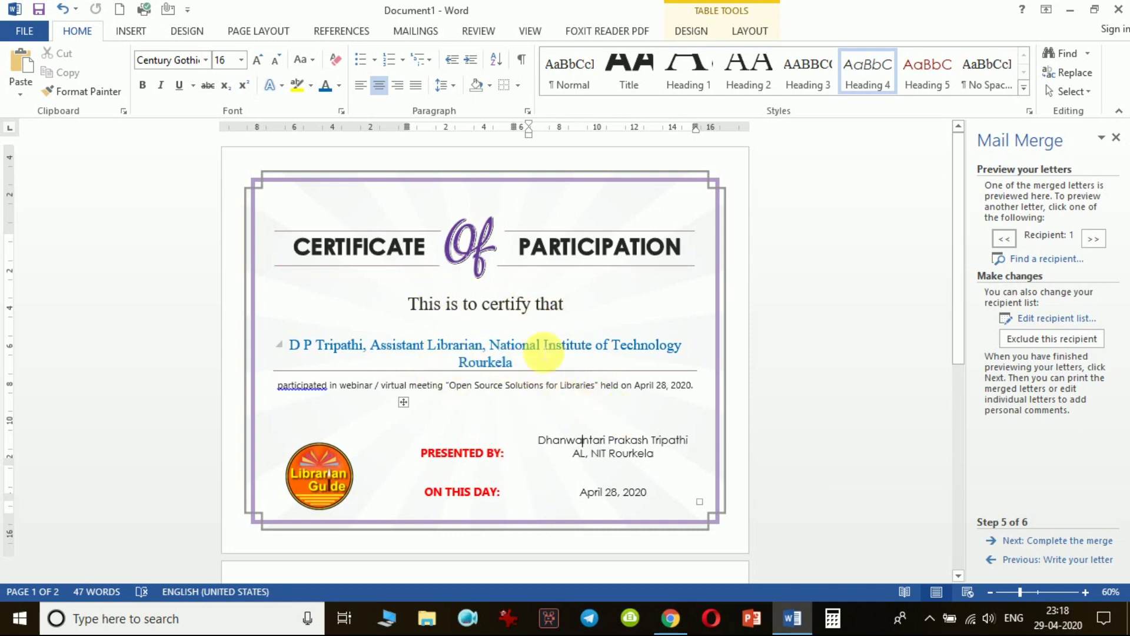
Page through the merged certificate previews up to recipient 4 and return to recipient 2
left_click(1093, 239)
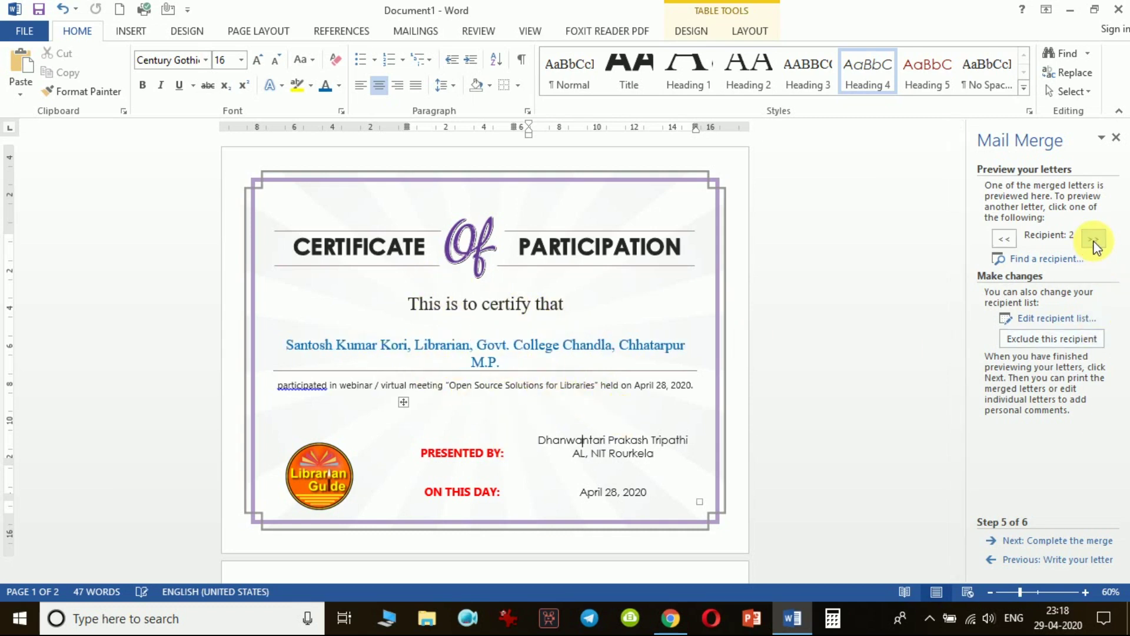
left_click(1093, 239)
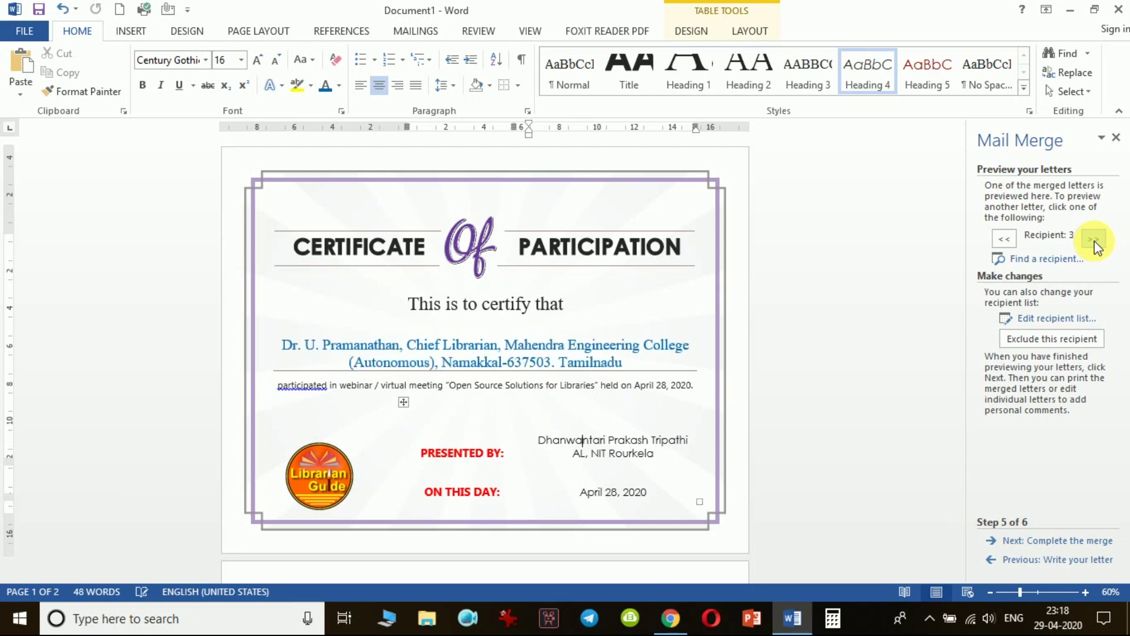
left_click(1093, 239)
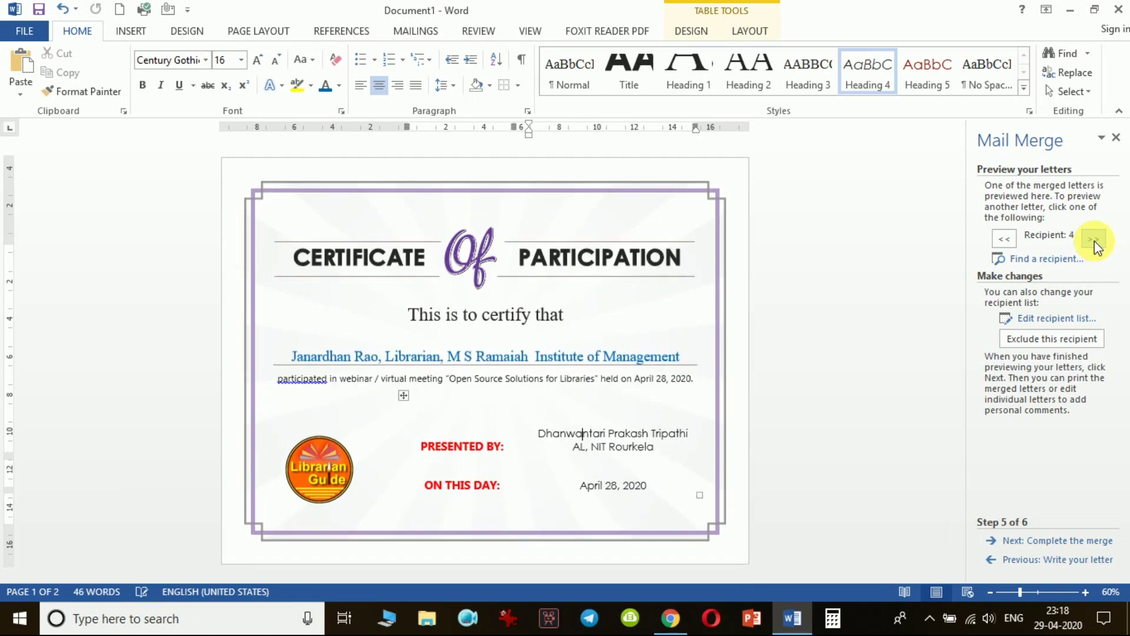
left_click(1005, 241)
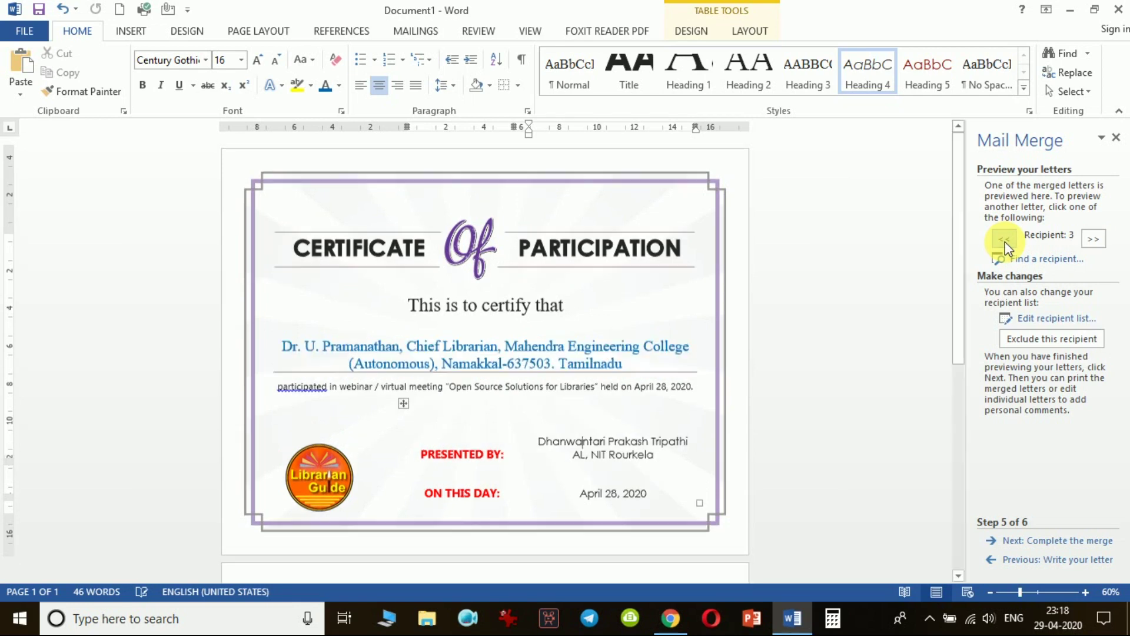
left_click(1005, 241)
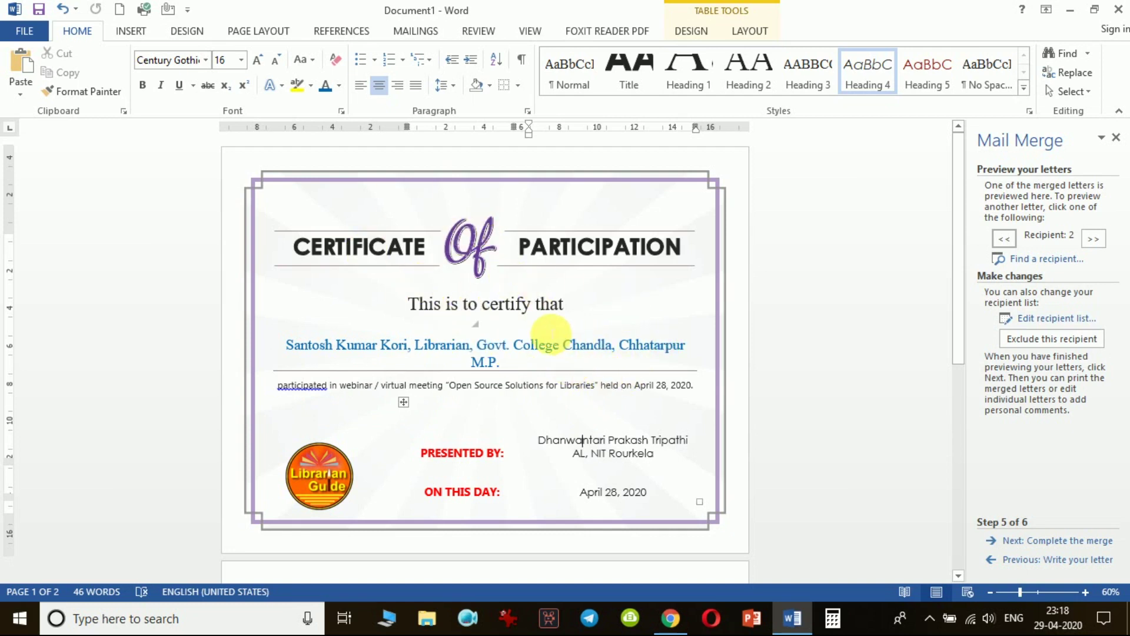
Advance to completing the merge and send records 1 to 5 to the printer
left_click(1086, 542)
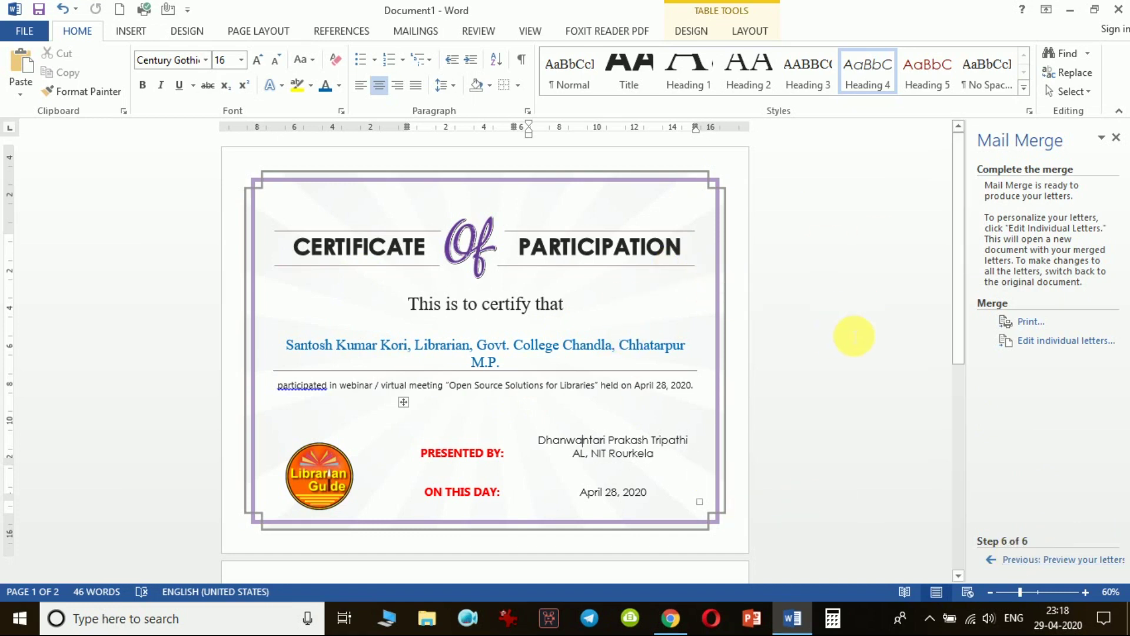
left_click(1035, 325)
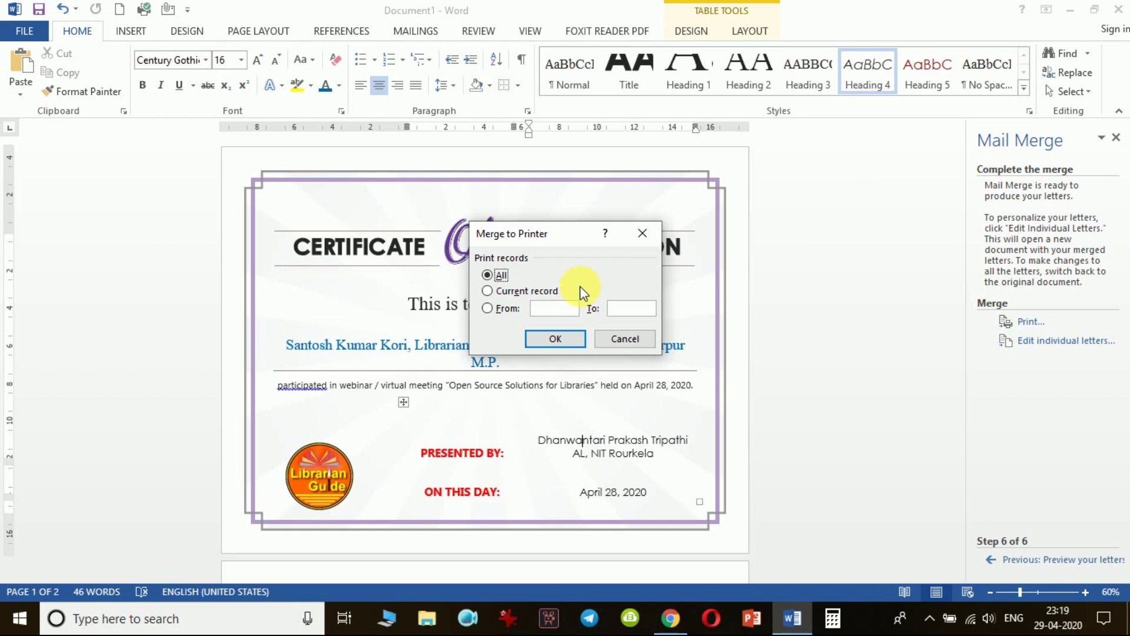
left_click(508, 292)
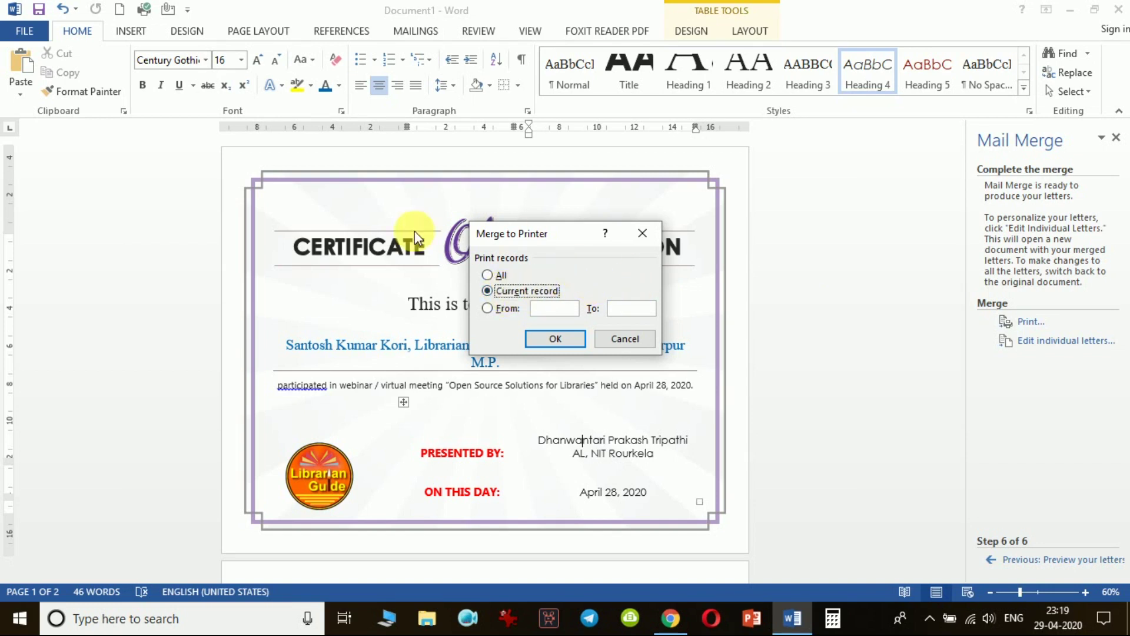
left_click(506, 309)
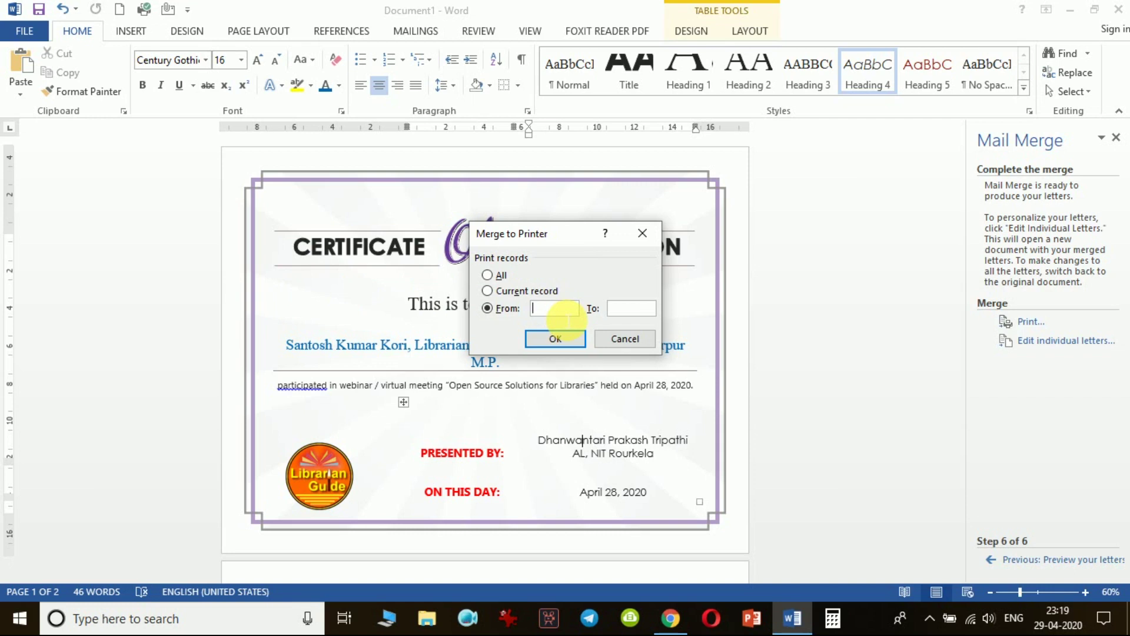
left_click(566, 311)
type("1")
left_click(626, 317)
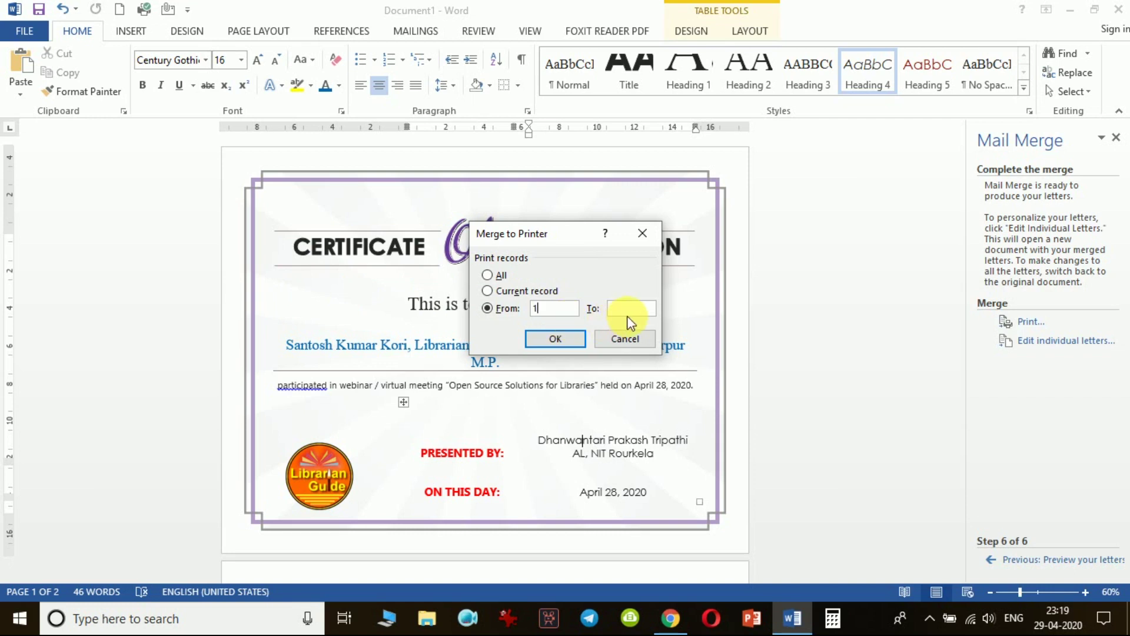
type("5")
left_click(556, 340)
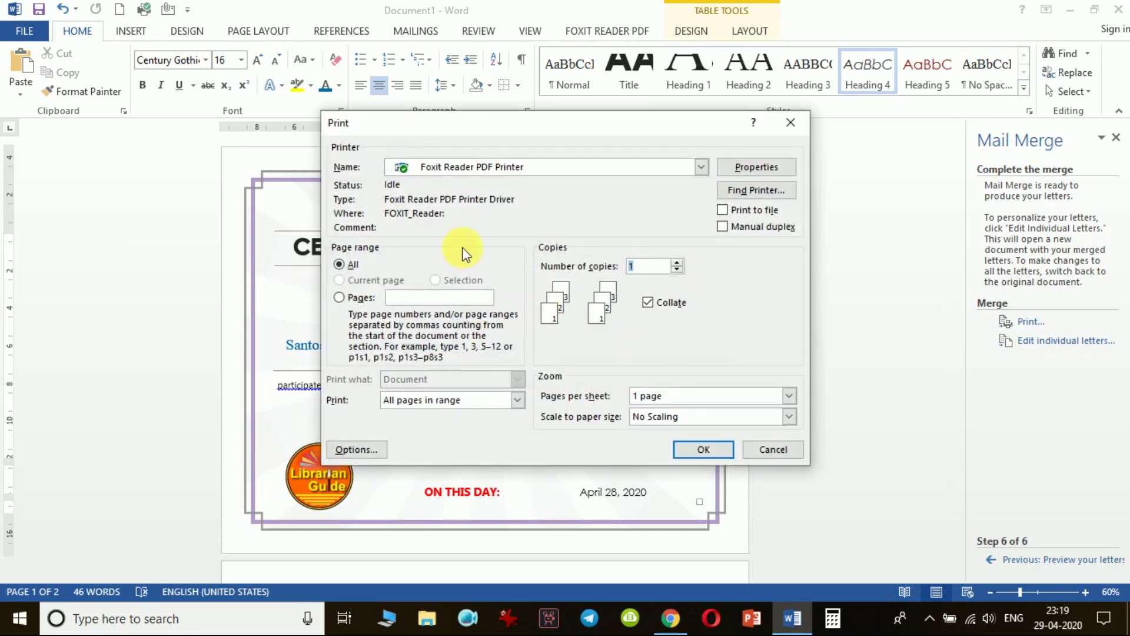
Print all pages with Foxit Reader PDF Printer, saving the PDF on the desktop as Certificate
left_click(644, 170)
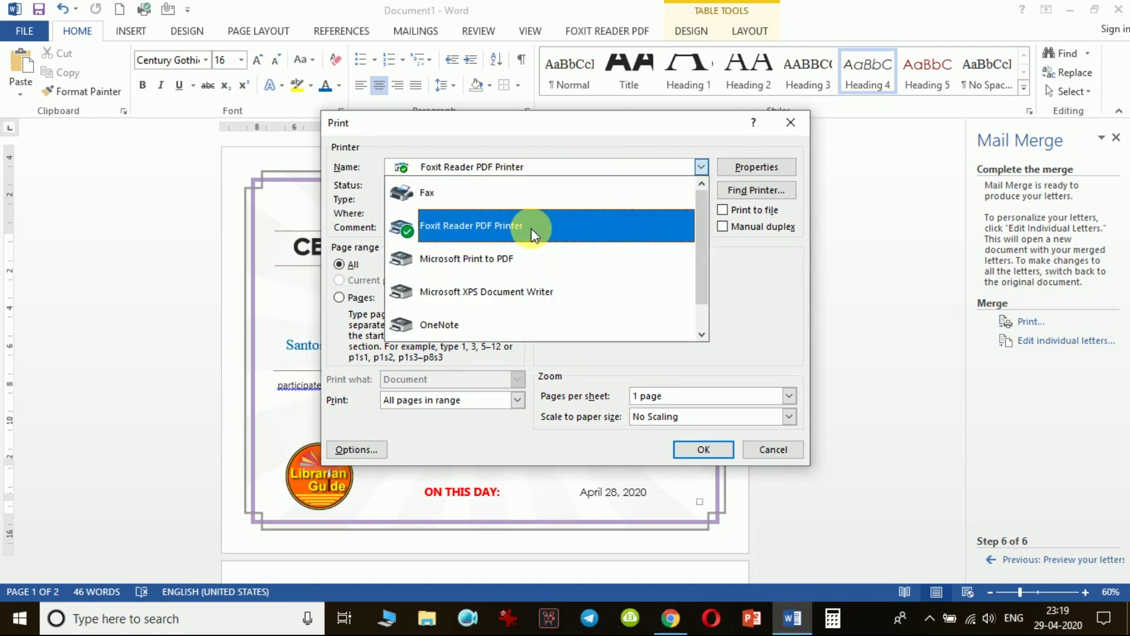
left_click(623, 228)
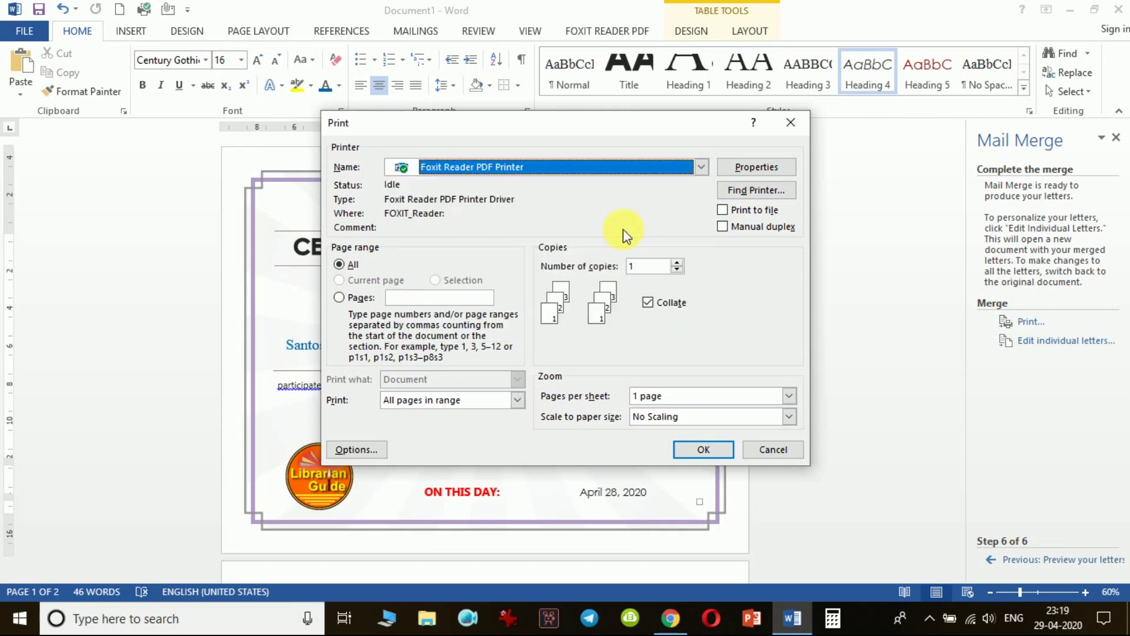
left_click(703, 449)
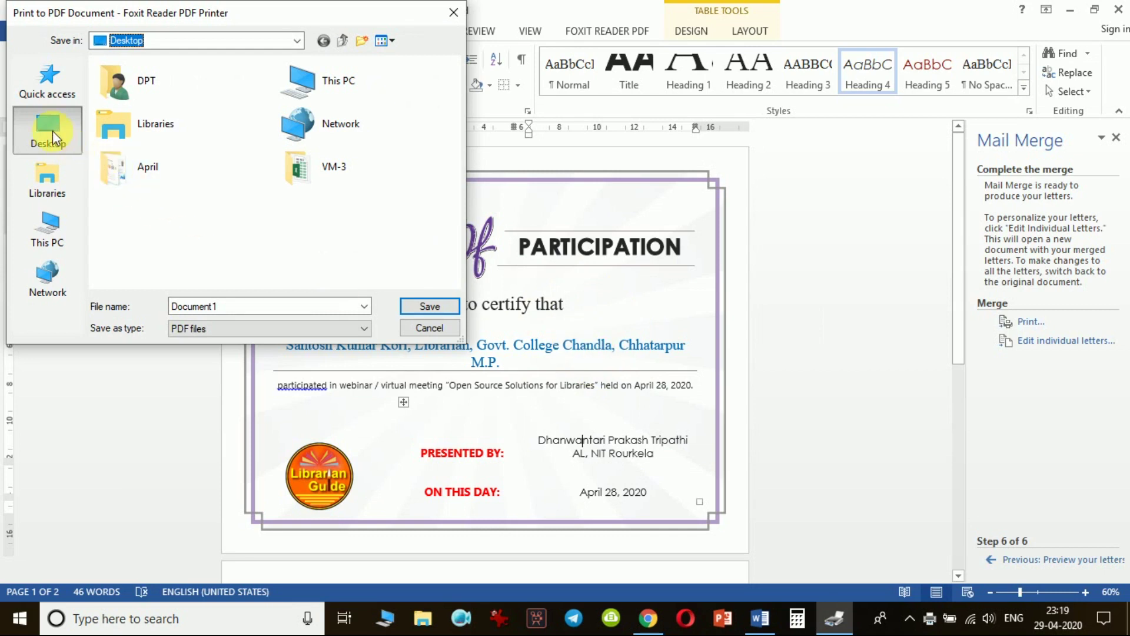
double_click(251, 306)
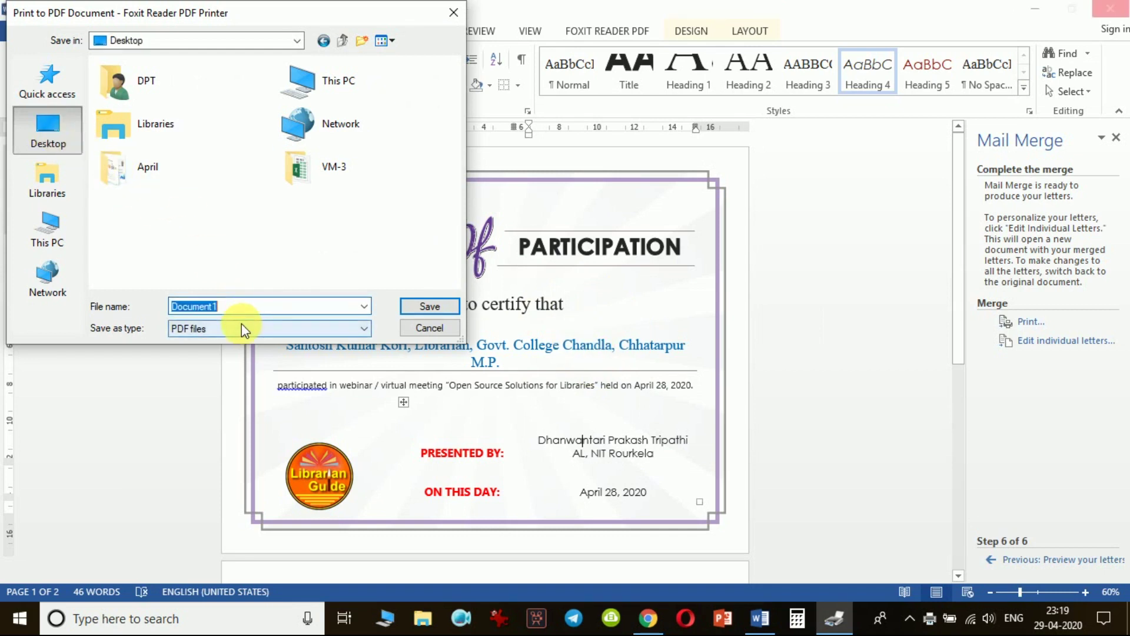
type("Certificate")
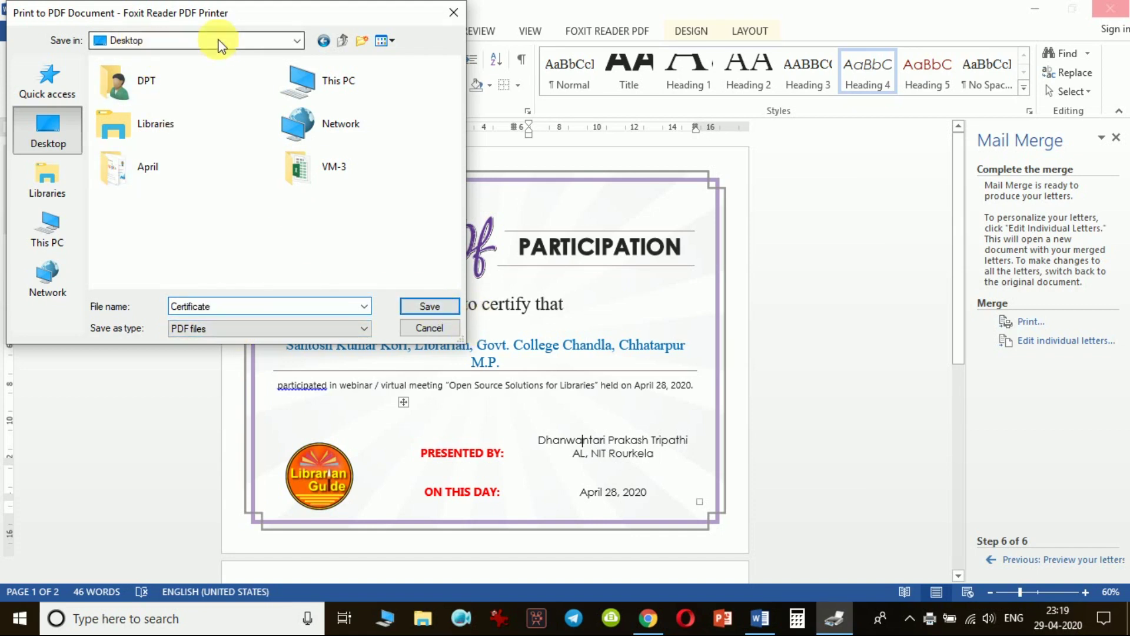
left_click(429, 306)
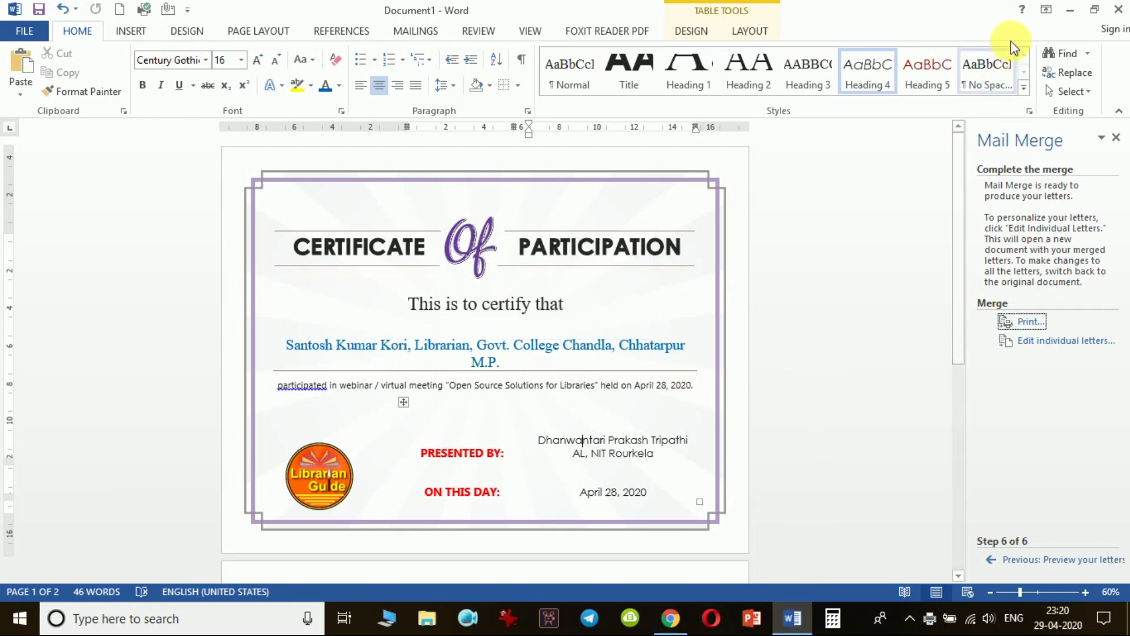
Open the Certificate PDF from the desktop in Foxit Reader, examine each participant's certificate and the pages between them, and close it
left_click(1070, 18)
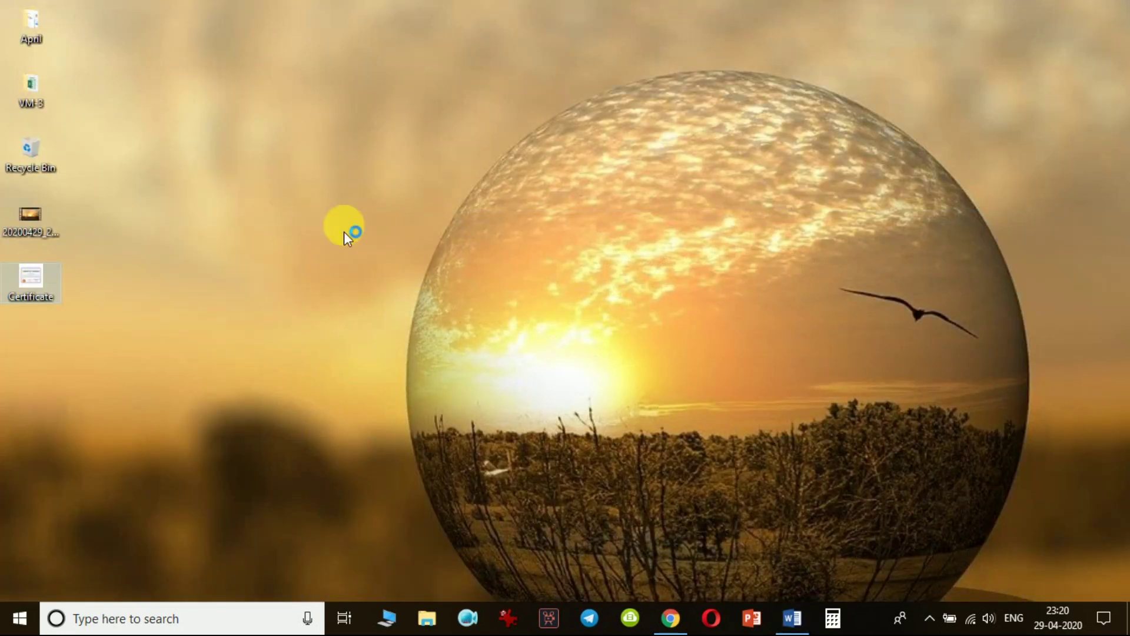
double_click(31, 280)
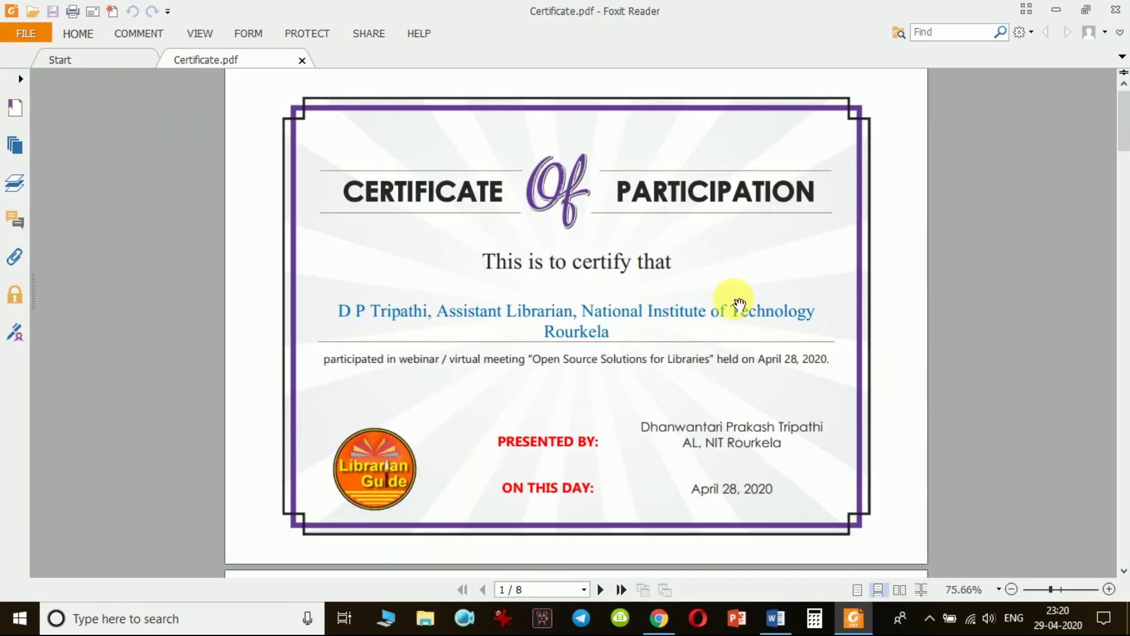
scroll(739, 304, "down", 15)
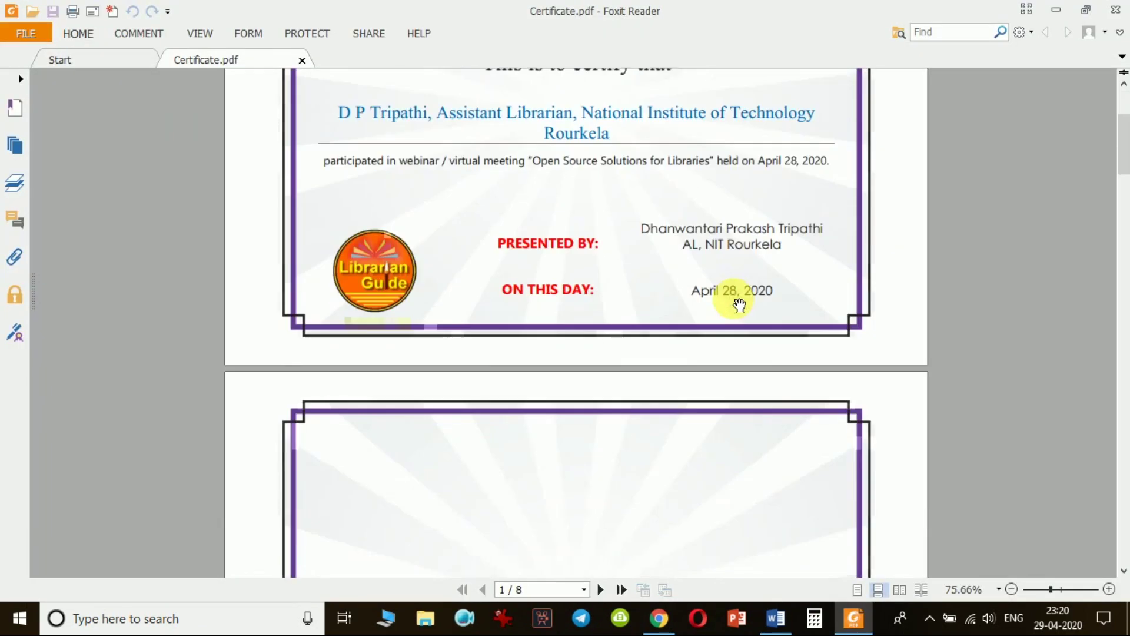
scroll(739, 304, "down", 10)
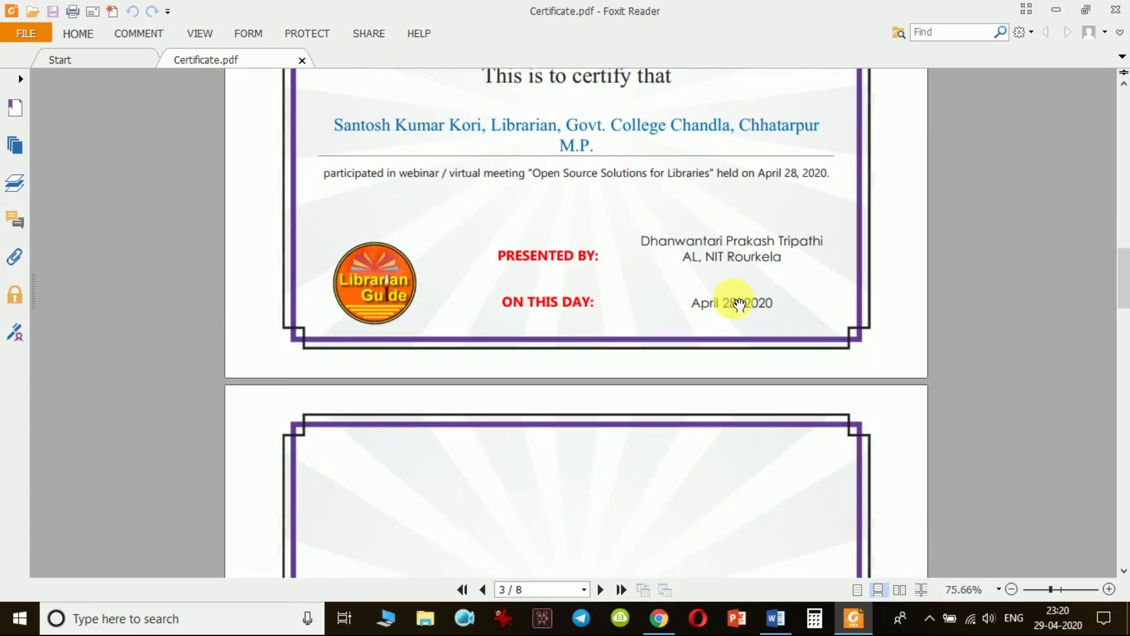
scroll(739, 304, "up", 15)
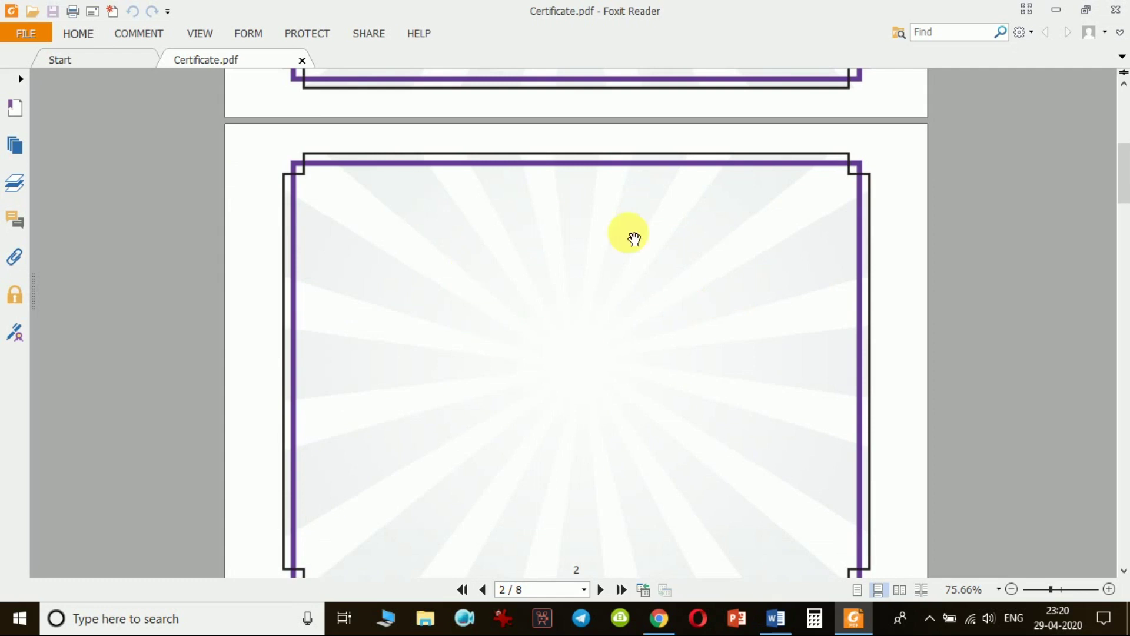
scroll(699, 412, "up", 5)
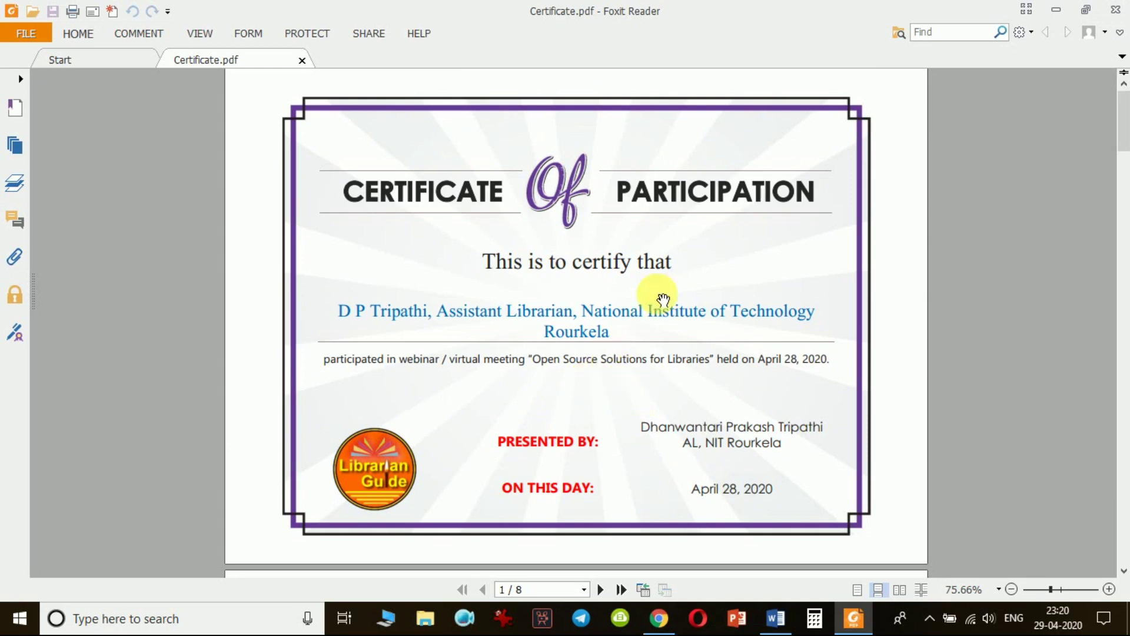
scroll(676, 284, "up", 1)
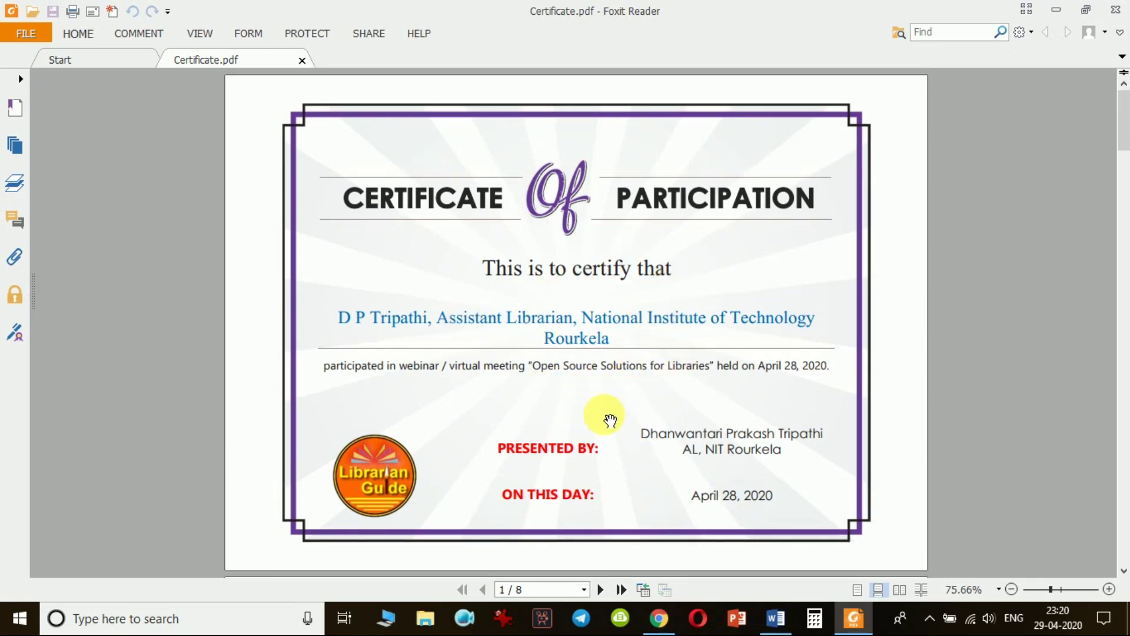
scroll(559, 441, "down", 3)
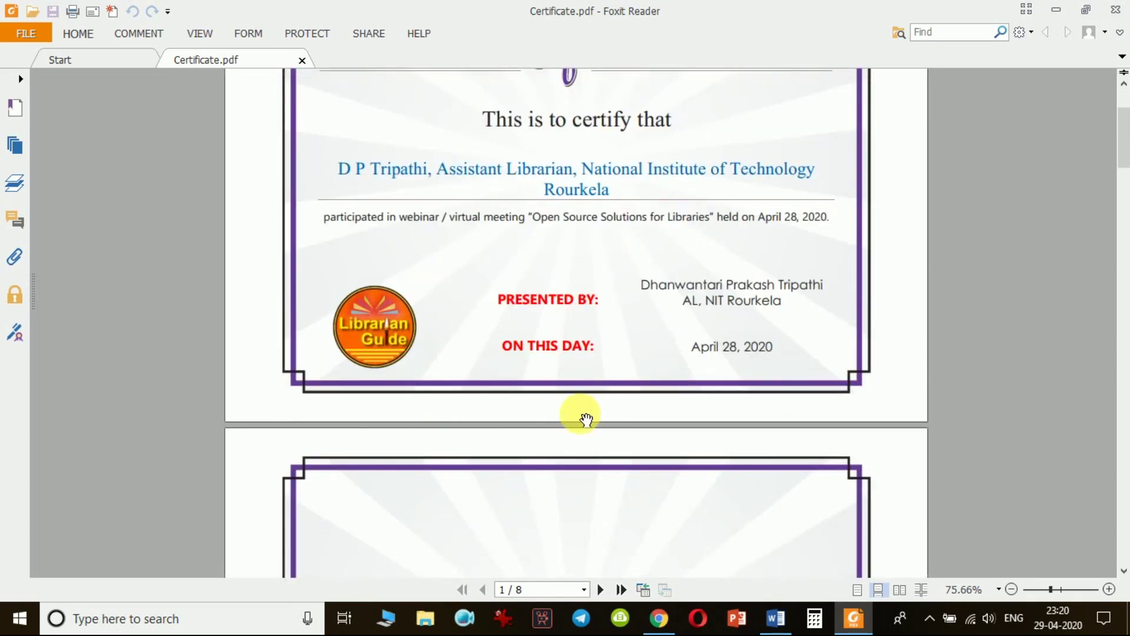
scroll(736, 359, "down", 5)
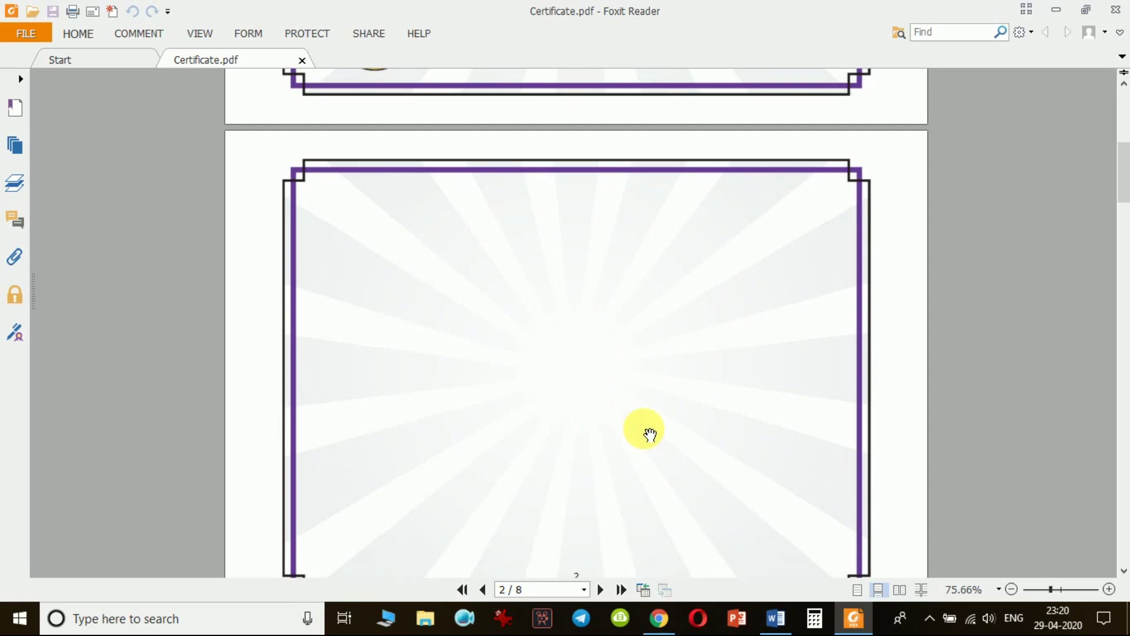
scroll(648, 433, "down", 12)
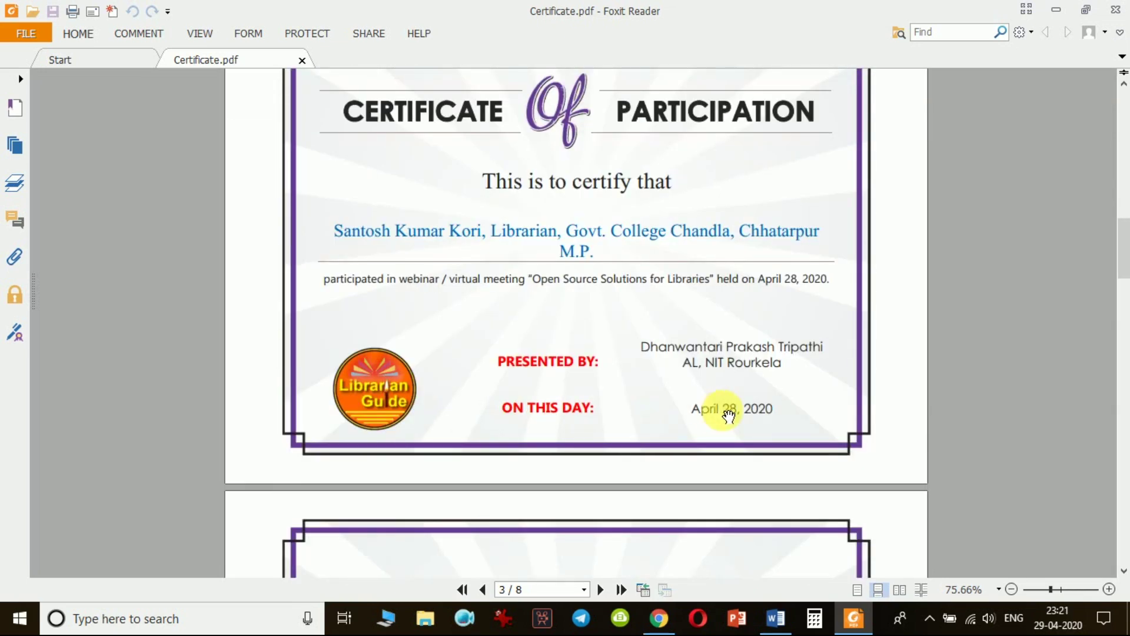
scroll(711, 357, "up", 15)
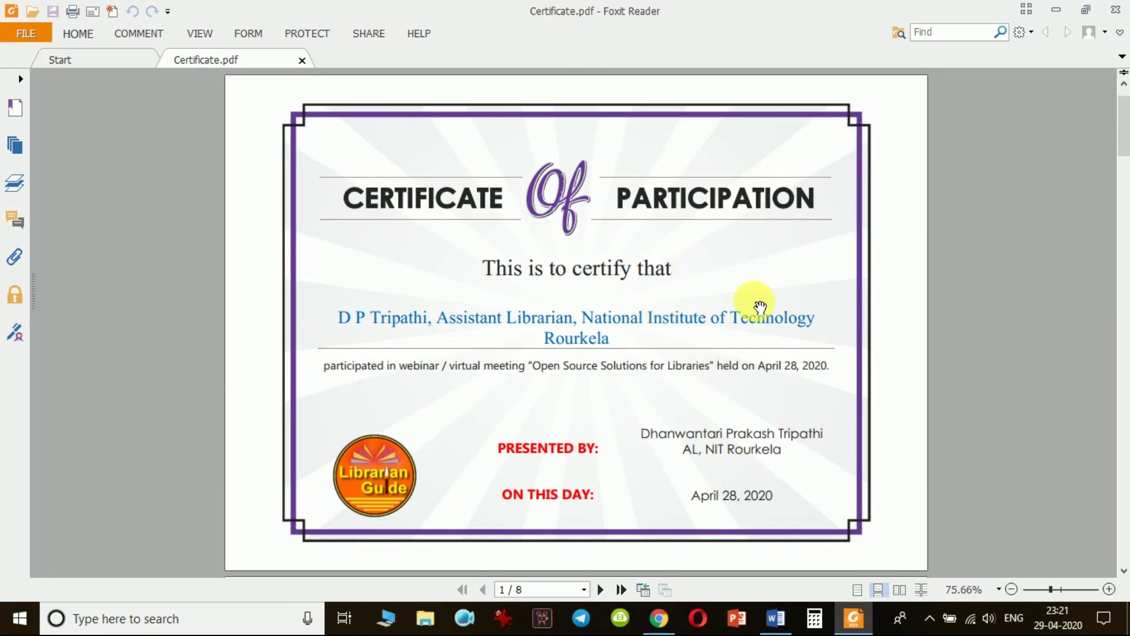
scroll(758, 303, "down", 20)
scroll(759, 305, "down", 20)
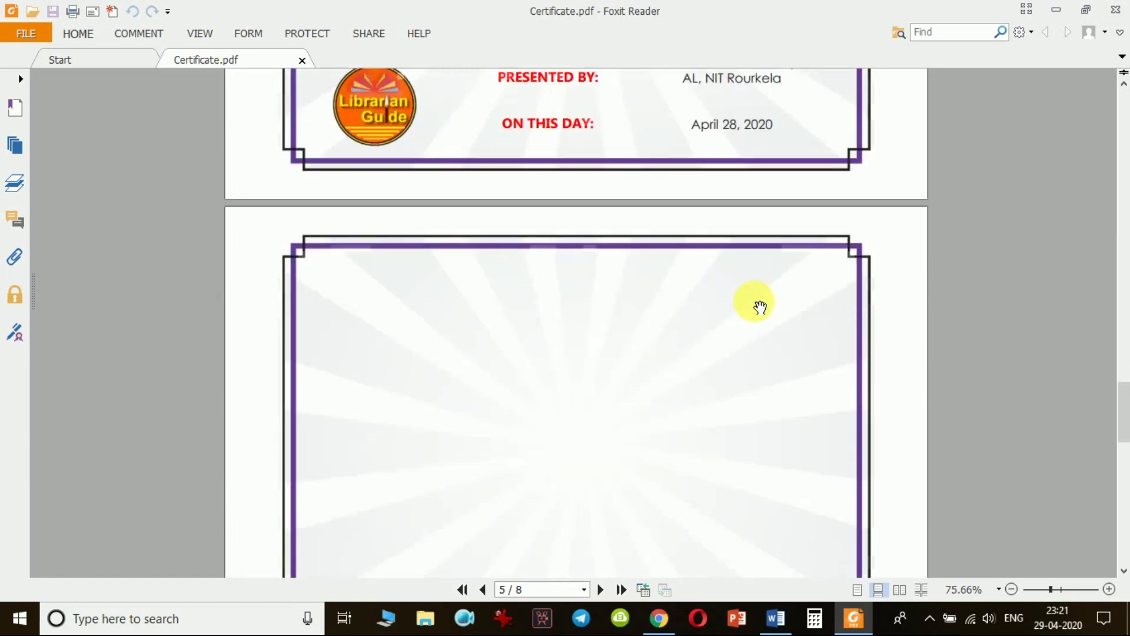
scroll(759, 305, "down", 5)
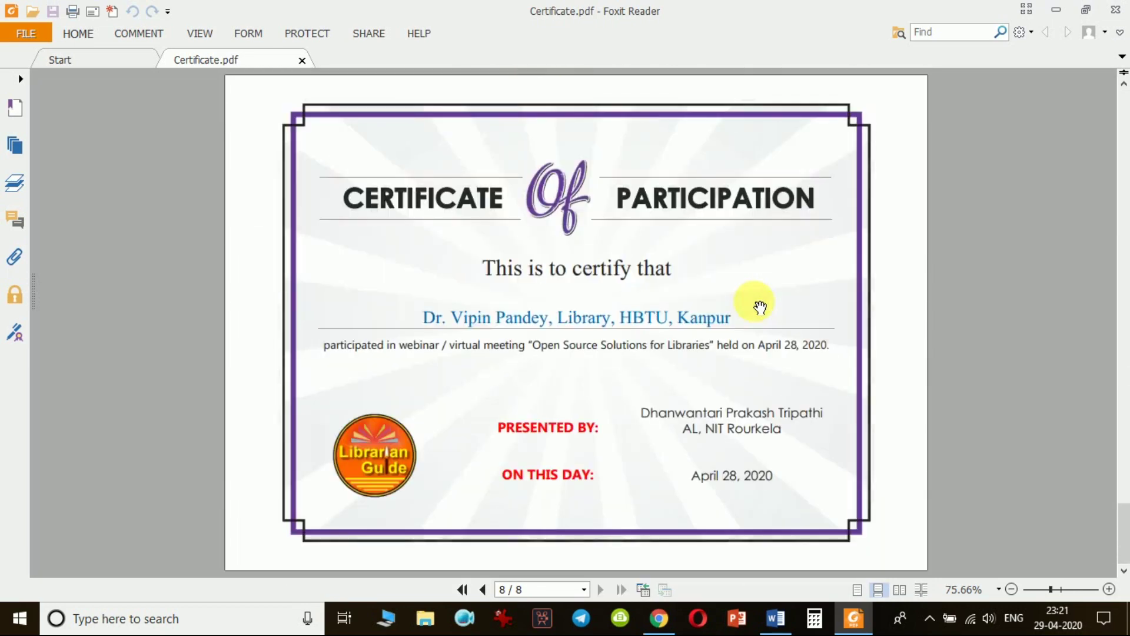
scroll(759, 305, "up", 5)
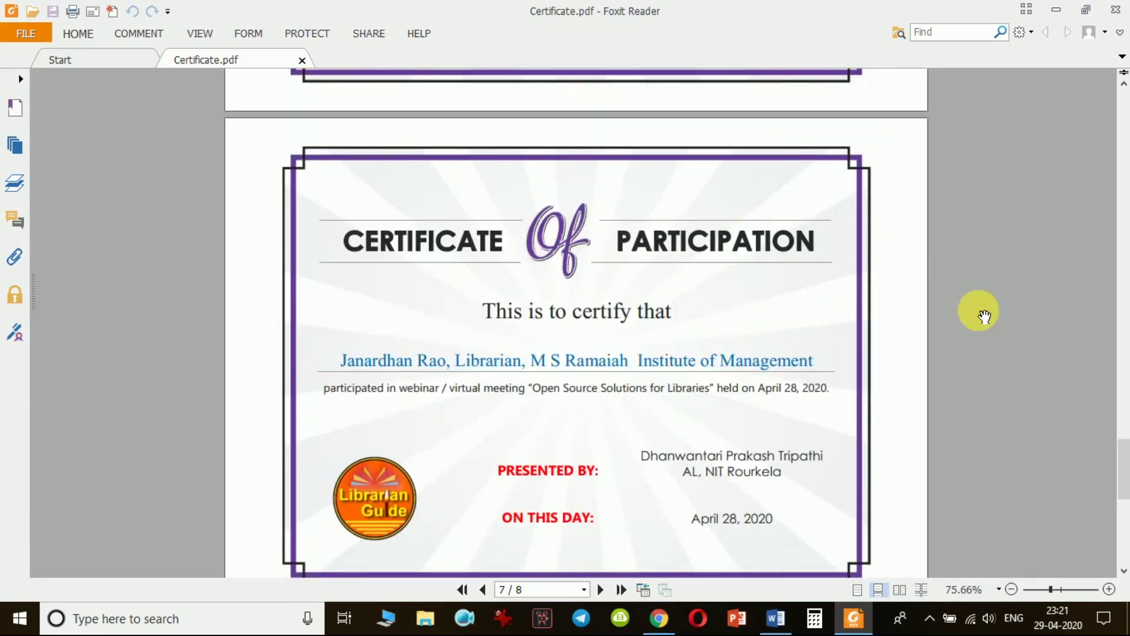
left_click_drag(1125, 467, 1124, 85)
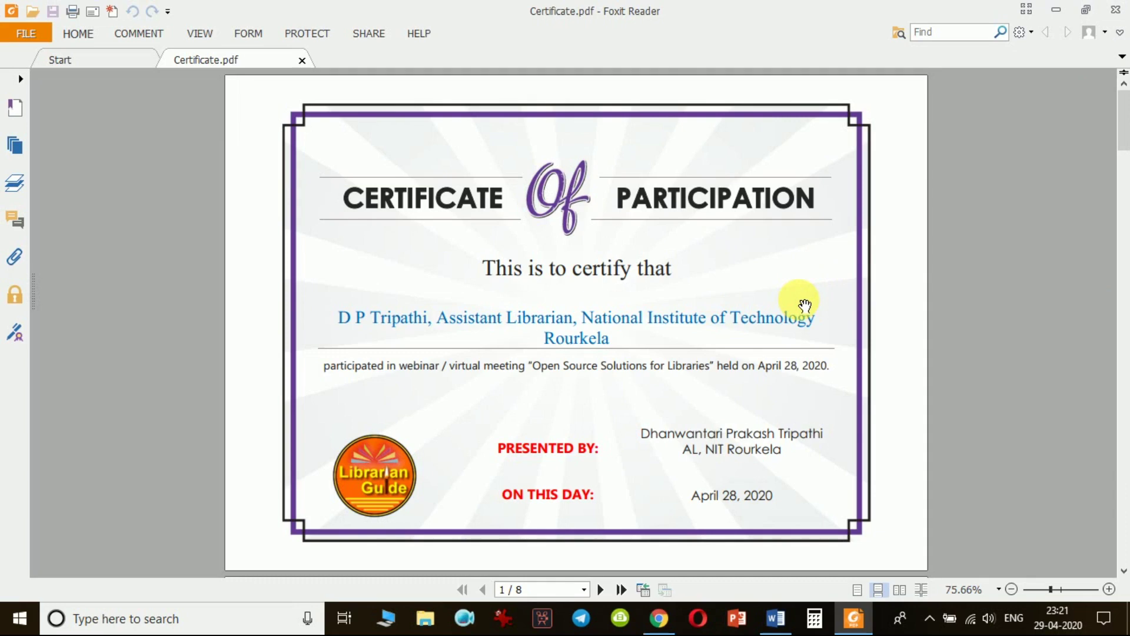
left_click(1115, 10)
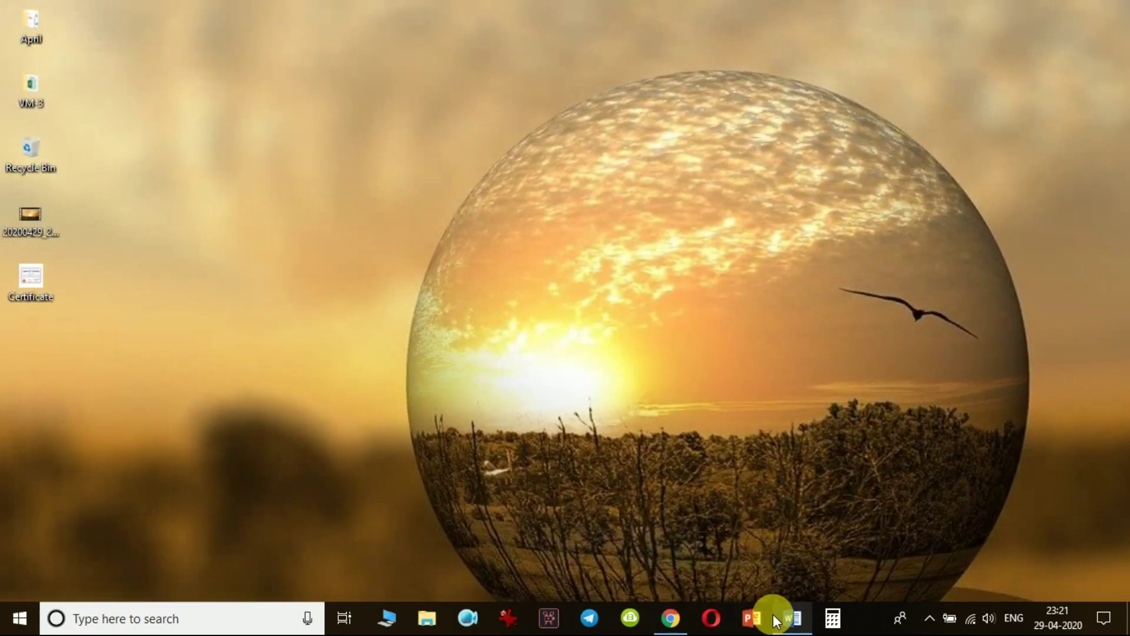
left_click(671, 616)
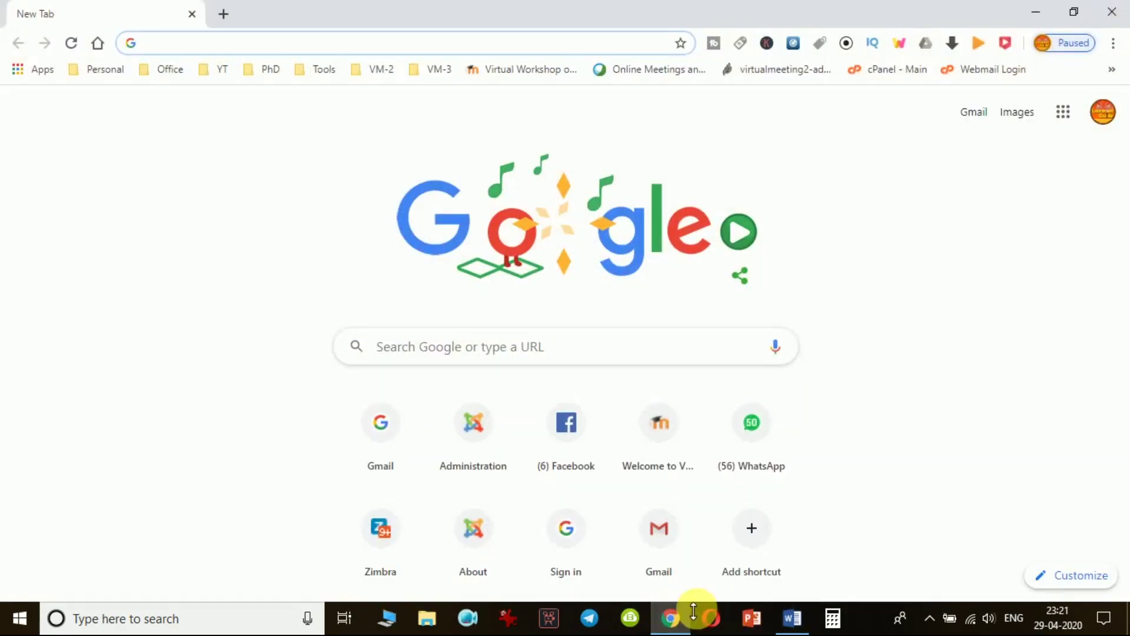
left_click(669, 617)
left_click(793, 625)
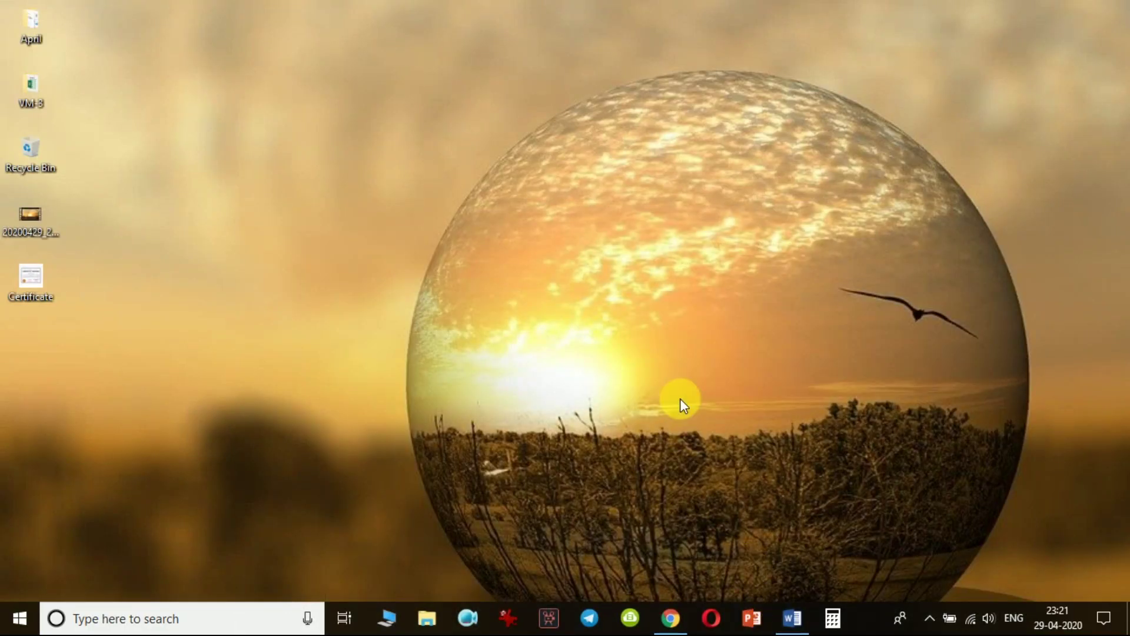